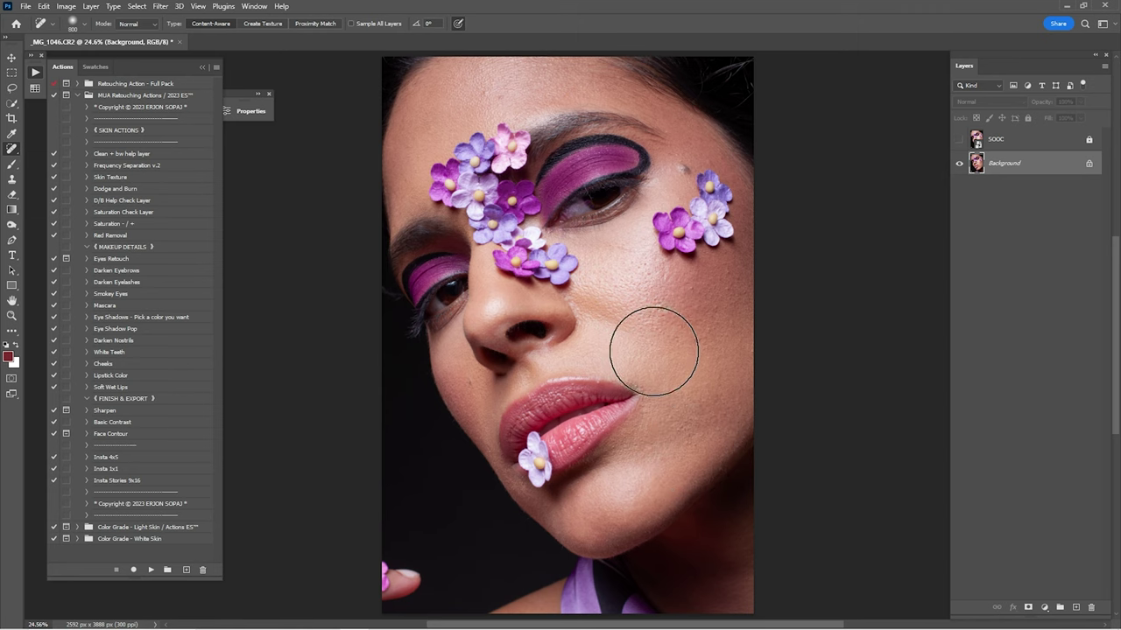
- Run the Clean + bw help layer action on the portrait
left_click(145, 154)
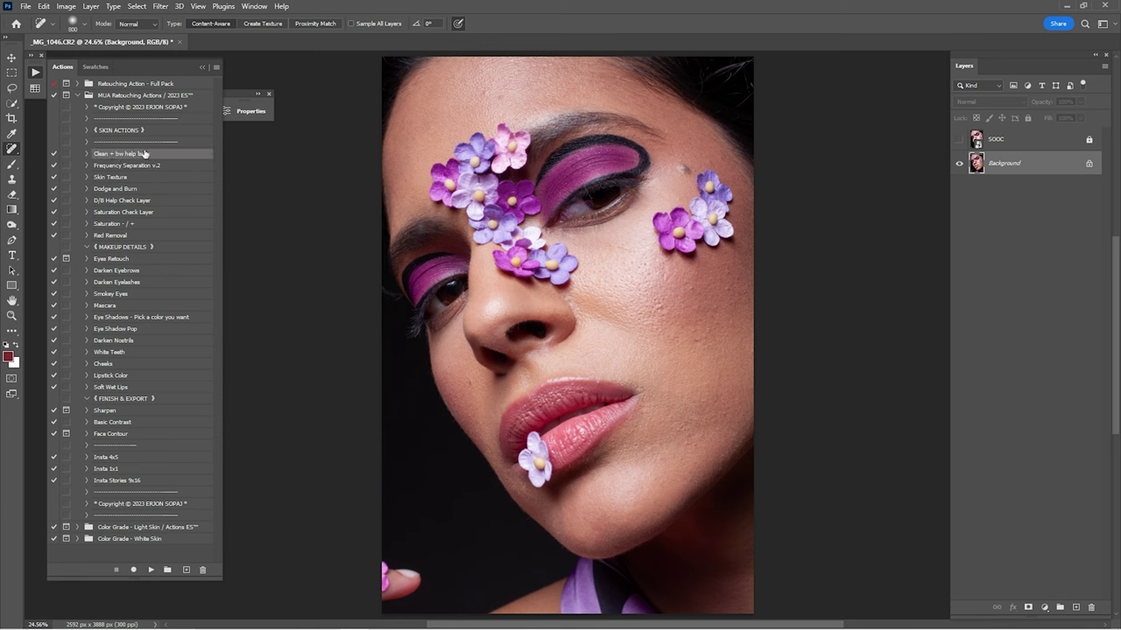
left_click(150, 570)
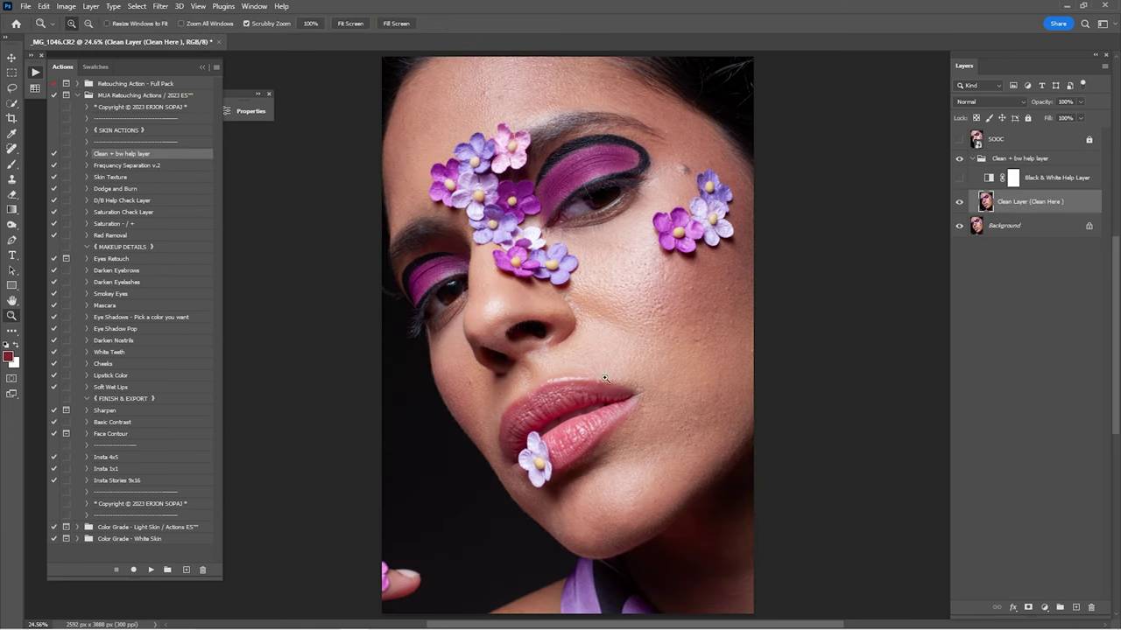
- Heal the small blemishes on the forehead of the Clean Layer using a Spot Healing Brush reduced to about 50 px
scroll(613, 385, "up", 4)
left_click_drag(747, 363, 802, 367)
left_click_drag(647, 261, 573, 481)
left_click_drag(688, 149, 655, 405)
scroll(655, 404, "up", 4)
scroll(654, 385, "left", 2)
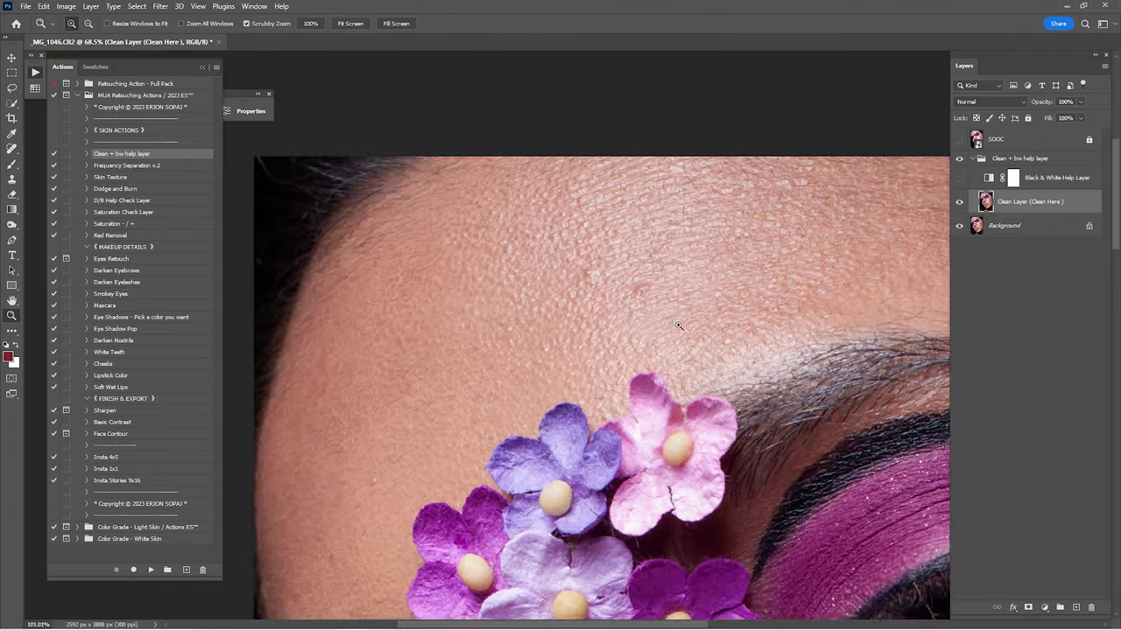
scroll(707, 331, "up", 3)
key("bracketleft")
key("bracketleft")
key("bracketleft")
key("bracketleft")
key("bracketleft")
key("bracketleft")
key("bracketleft")
key("bracketleft")
key("bracketleft")
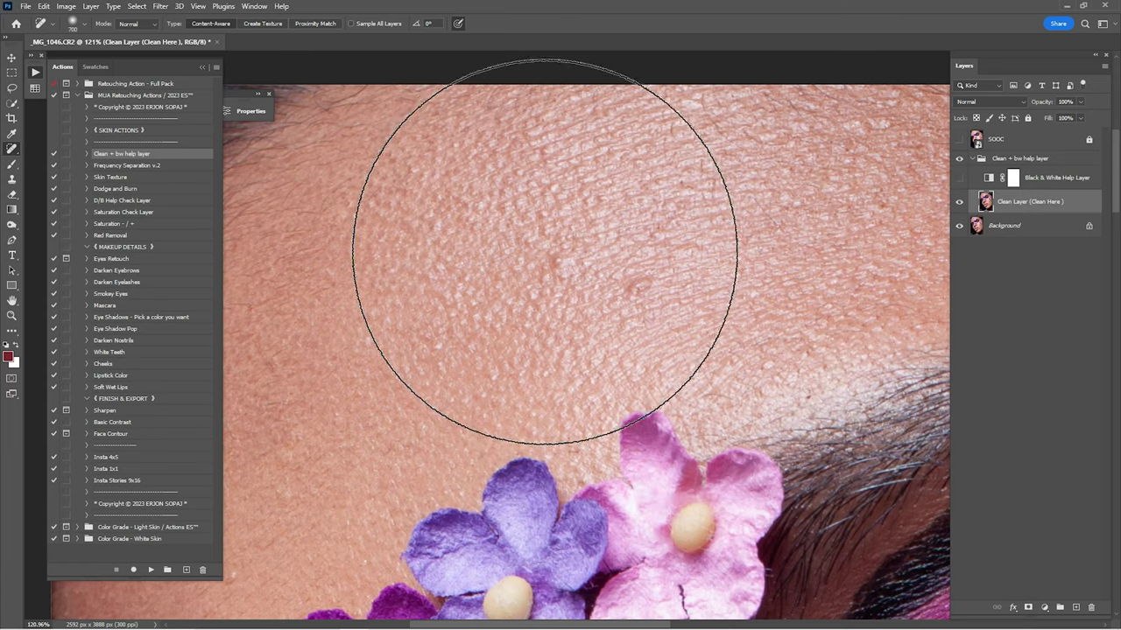
- Heal the small blemishes around the flowers and on the cheeks and chin with a 40 to 45 px Spot Healing Brush
scroll(446, 440, "down", 6)
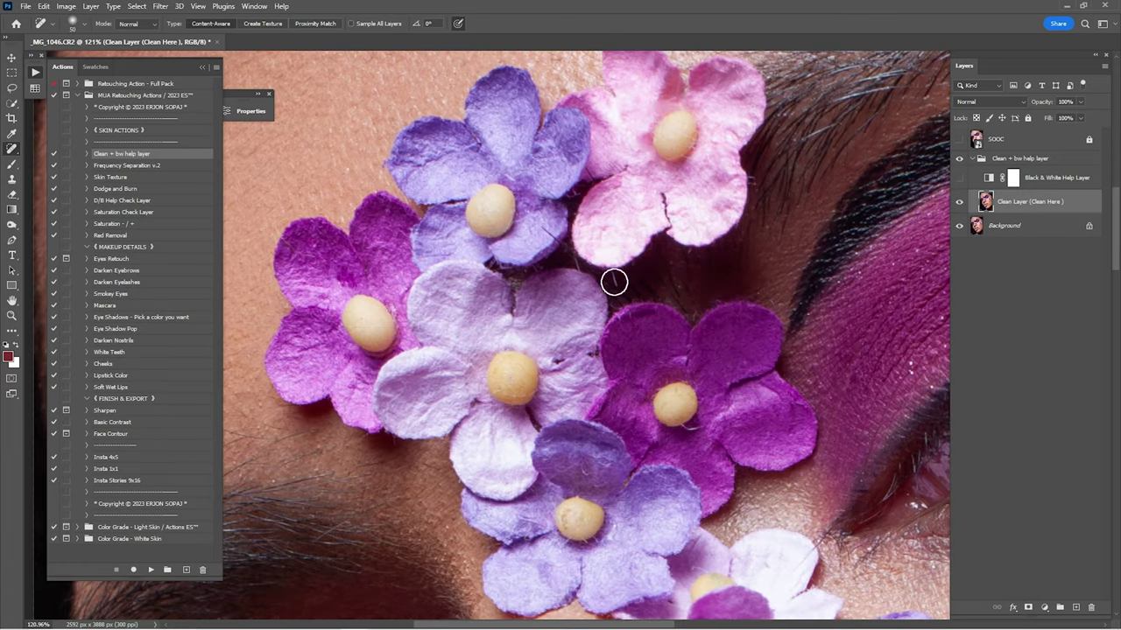
scroll(669, 431, "down", 10)
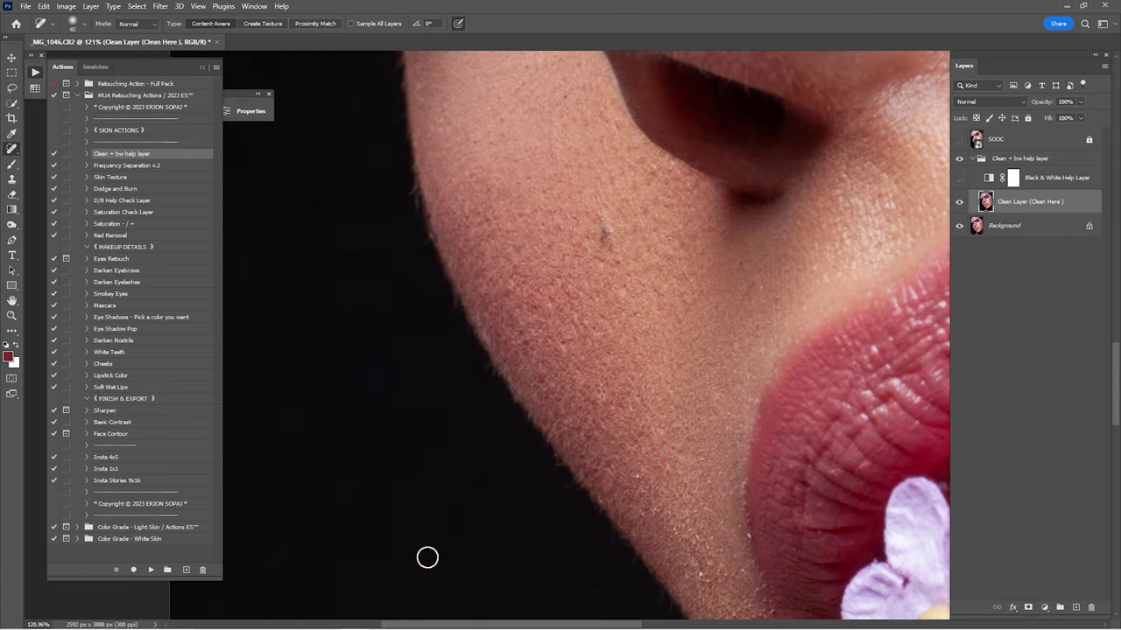
scroll(665, 465, "down", 8)
scroll(664, 465, "right", 5)
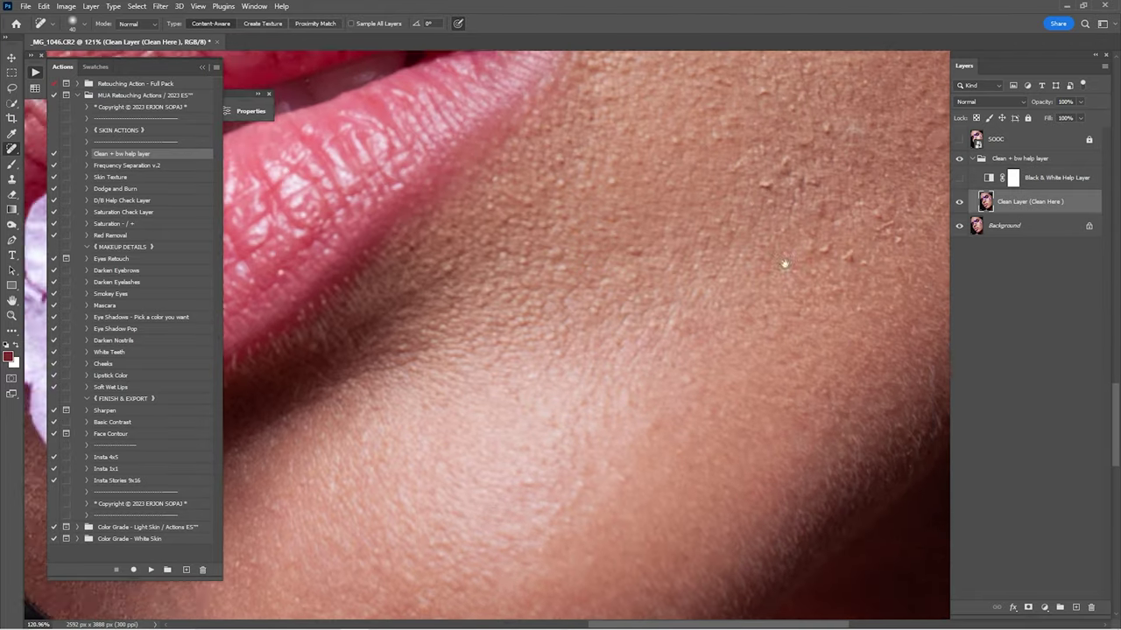
scroll(614, 299, "up", 8)
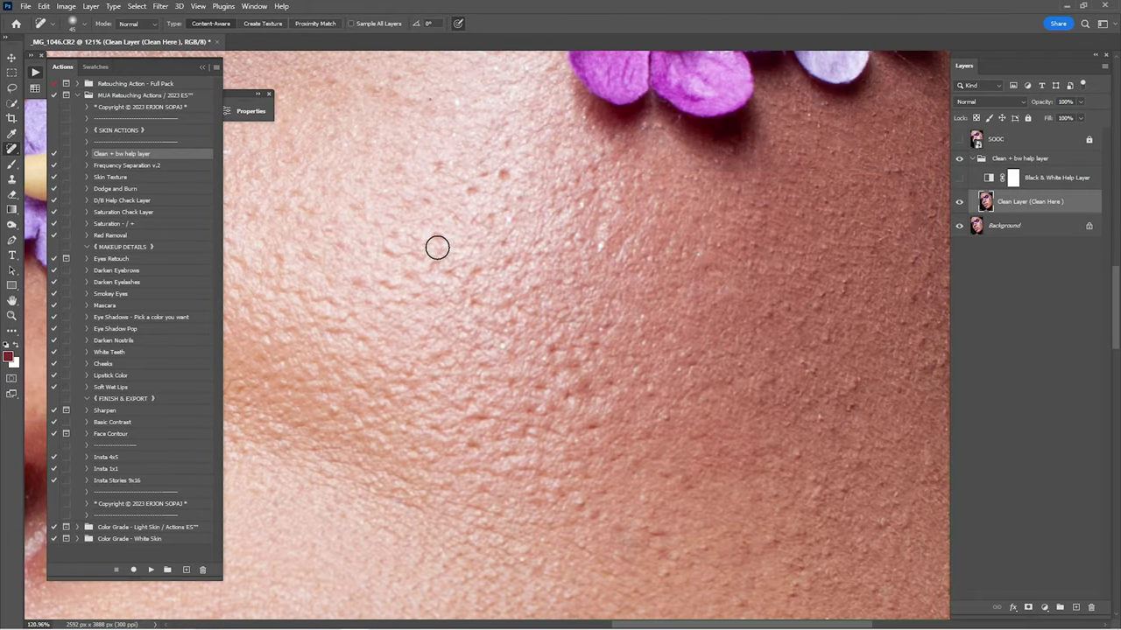
- Clean the light stray hairs in the dark hair beside the forehead with a 45 px Spot Healing Brush
scroll(437, 248, "up", 15)
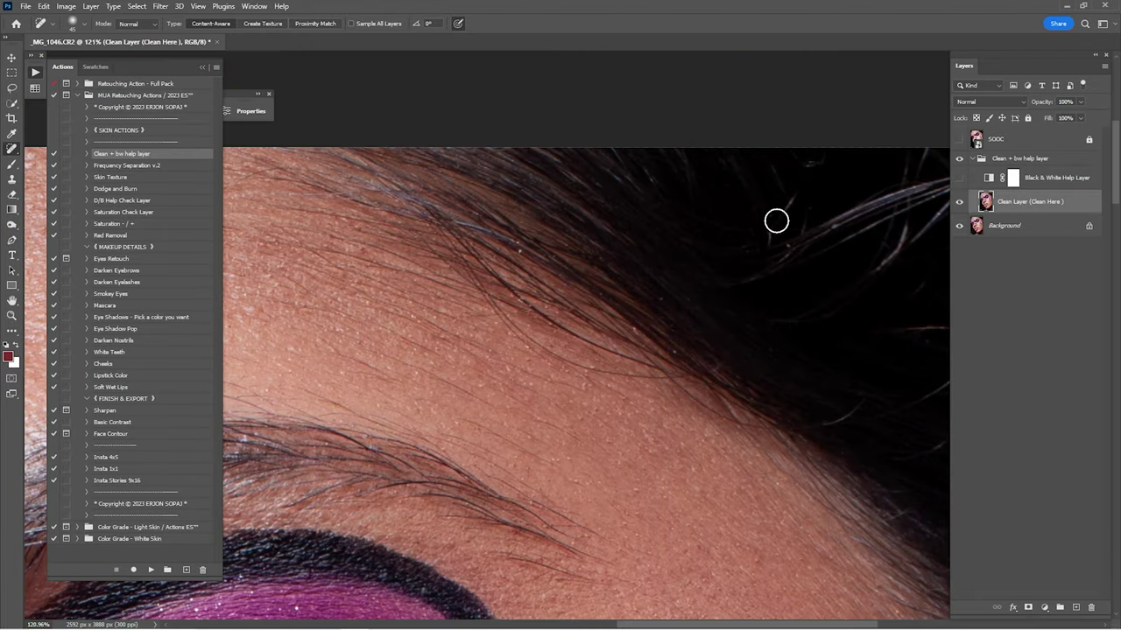
scroll(777, 221, "right", 2)
scroll(678, 445, "left", 3)
left_click_drag(535, 230, 683, 306)
scroll(683, 306, "left", 8)
- Remove the fine hairs inside and around the nostril with a 20 px Clone Stamp and the healing brush
key("z")
left_click_drag(613, 389, 686, 389)
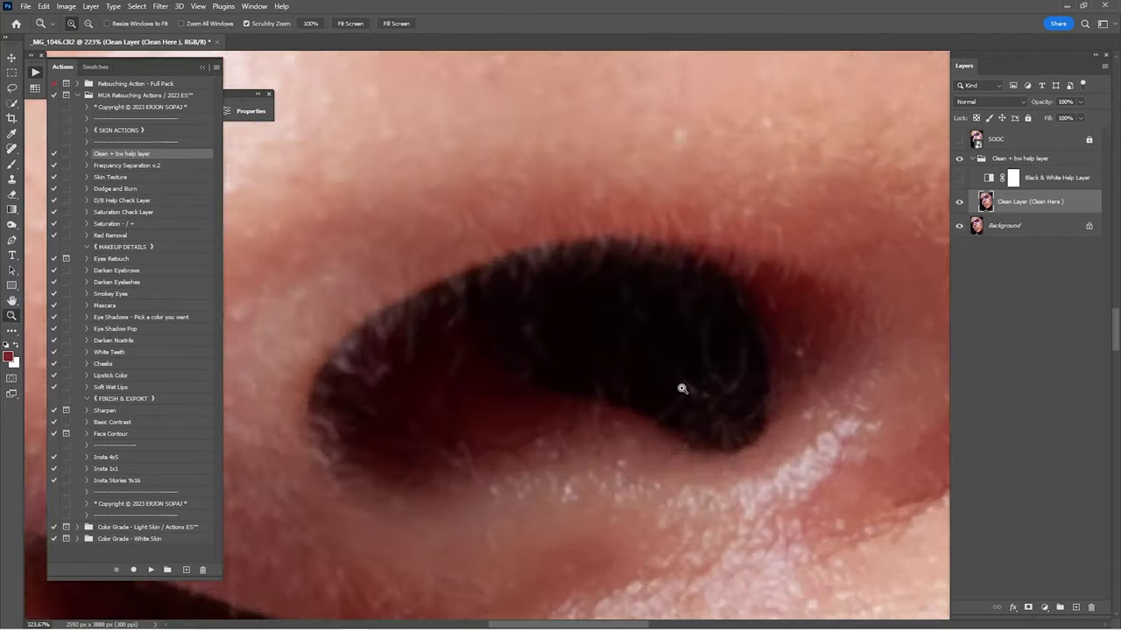
key("s")
left_click(616, 333, "alt")
left_click(595, 367)
key("[")
key("[")
mouse_move(737, 437)
left_mouse_down()
mouse_move(703, 290)
mouse_move(542, 245)
left_mouse_up()
scroll(603, 288, "left", 3)
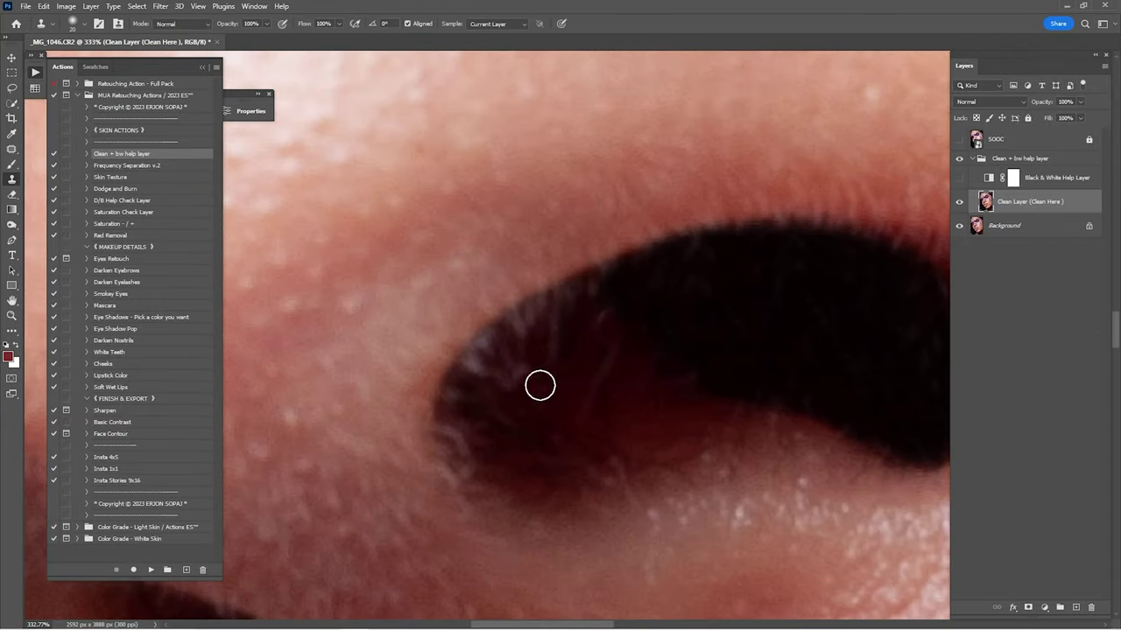
key("j")
left_click_drag(540, 386, 410, 410)
left_click_drag(832, 424, 723, 353)
key("s")
left_click_drag(660, 233, 350, 368)
- Heal the small spot along the highlighted edge of the upper lip with a 45 px Spot Healing Brush
key("j")
key("z")
left_click_drag(688, 320, 638, 278)
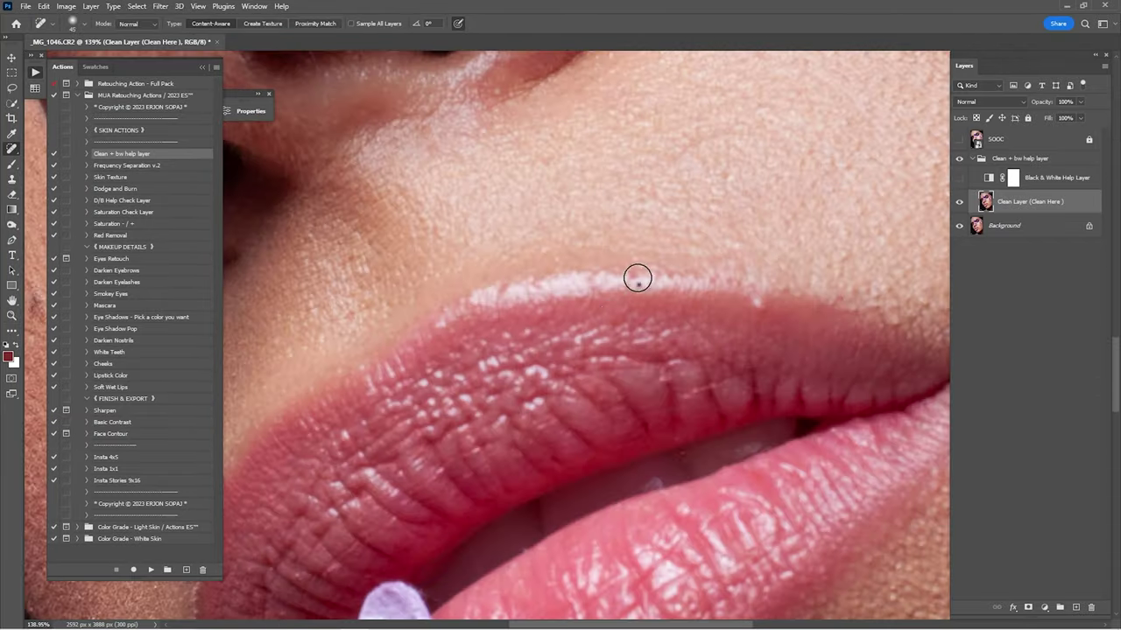
- Patch and heal the remaining light stray hairs in the dark hair beyond the hairline
scroll(637, 277, "down", 10)
key("z")
left_click_drag(823, 114, 911, 113)
key("shift+j")
left_click_drag(797, 163, 660, 340)
key("ctrl+d")
key("j")
left_click_drag(455, 280, 674, 370)
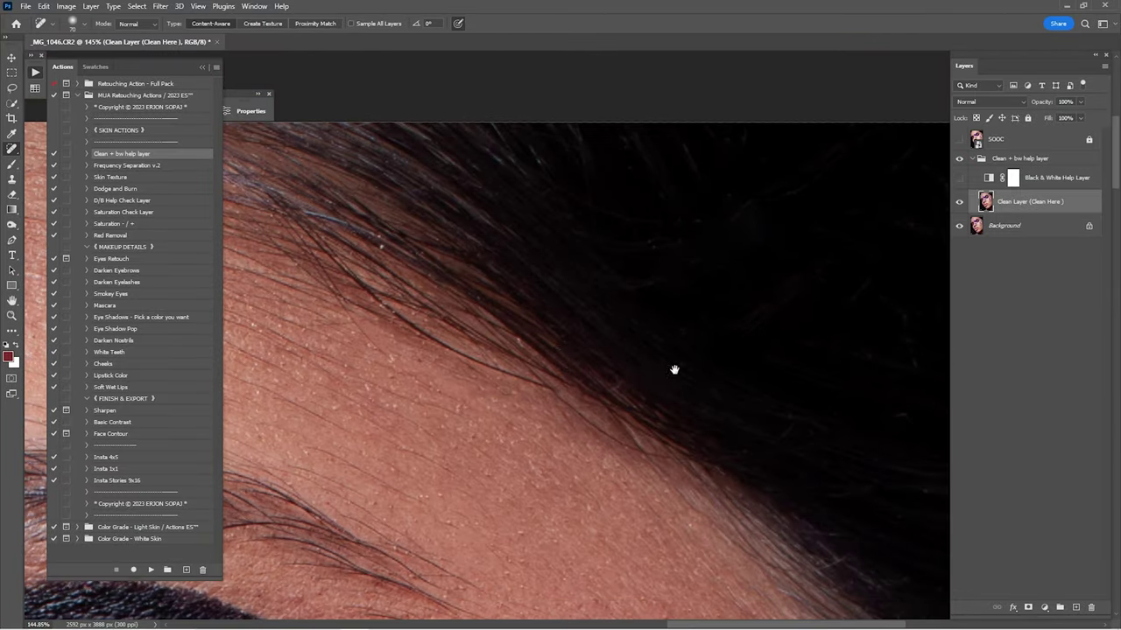
- Fit the whole portrait in view and compare it with the Clean Layer hidden and shown
key("ctrl+0")
left_click(959, 202)
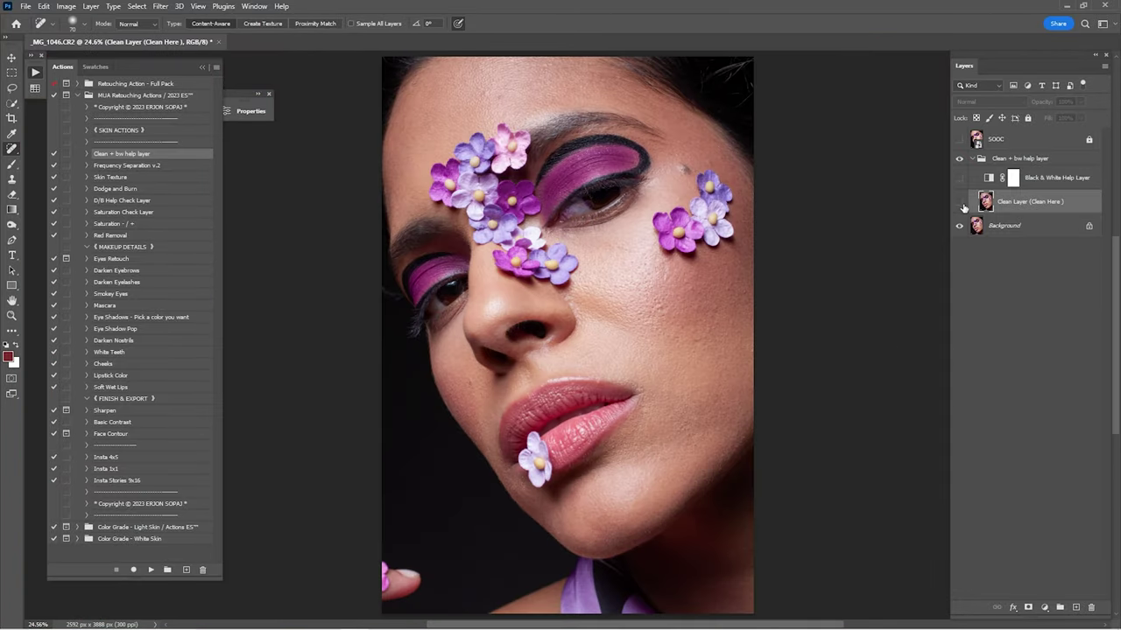
left_click(960, 203)
- Patch the finger and pink flower out of the photo's lower corner with dark background
left_click_drag(427, 581, 614, 397)
key("shift+j")
mouse_move(497, 523)
left_mouse_down()
mouse_move(438, 466)
mouse_move(481, 411)
left_mouse_up()
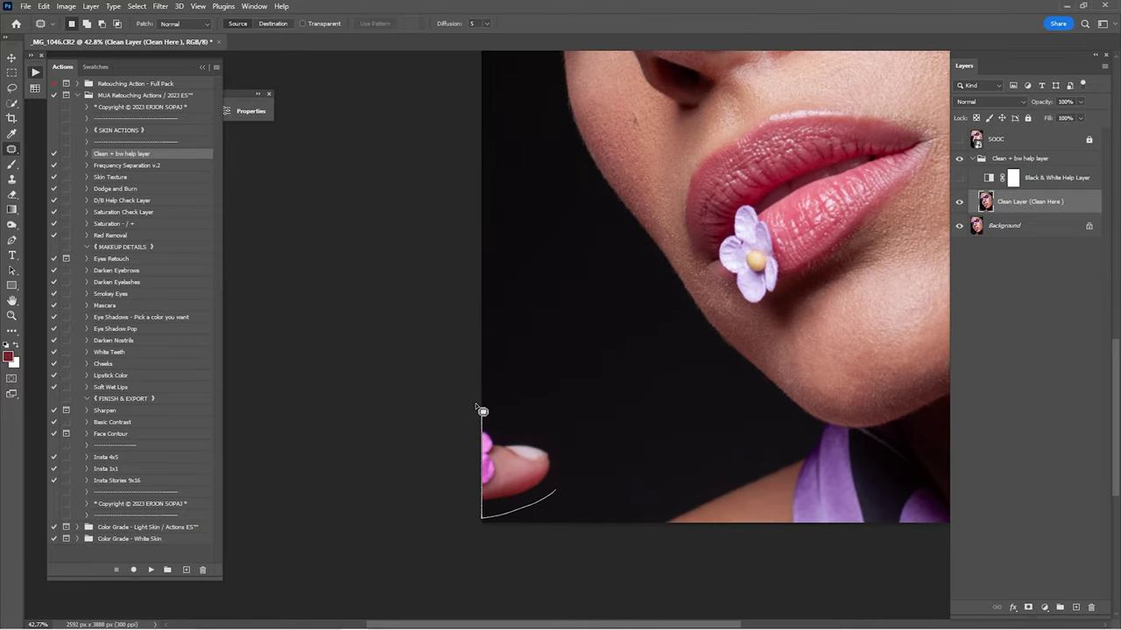
mouse_move(561, 469)
left_mouse_down()
mouse_move(555, 492)
mouse_move(624, 412)
left_mouse_up()
key("ctrl+d")
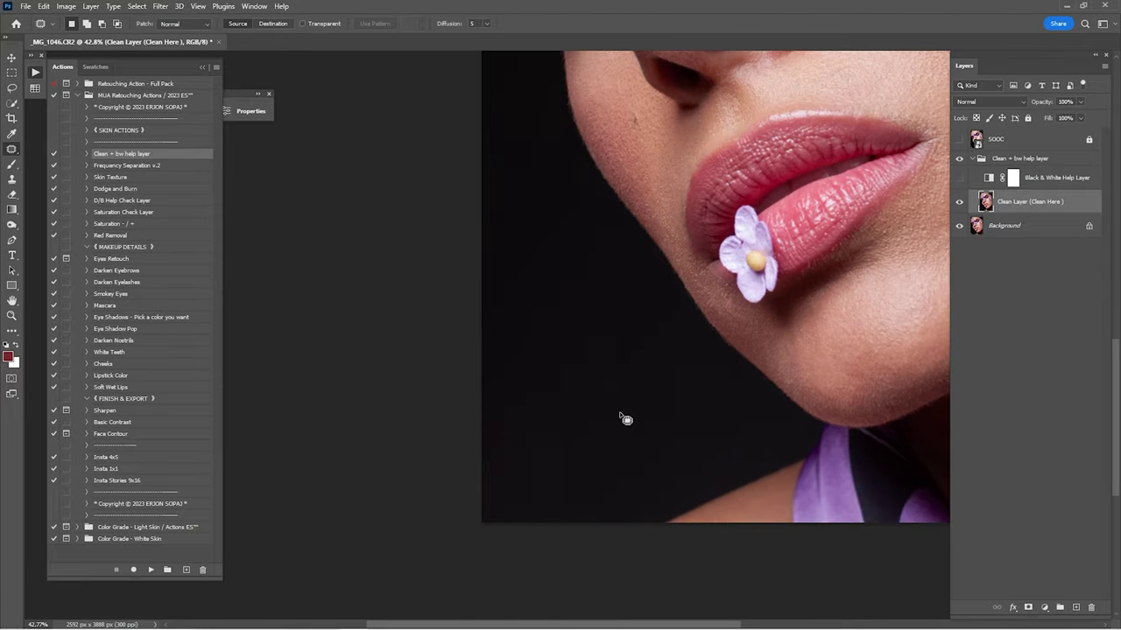
- Merge the Clean Layer with the Background layer
key("ctrl+0")
left_click(1011, 227, "shift")
right_click(1012, 217)
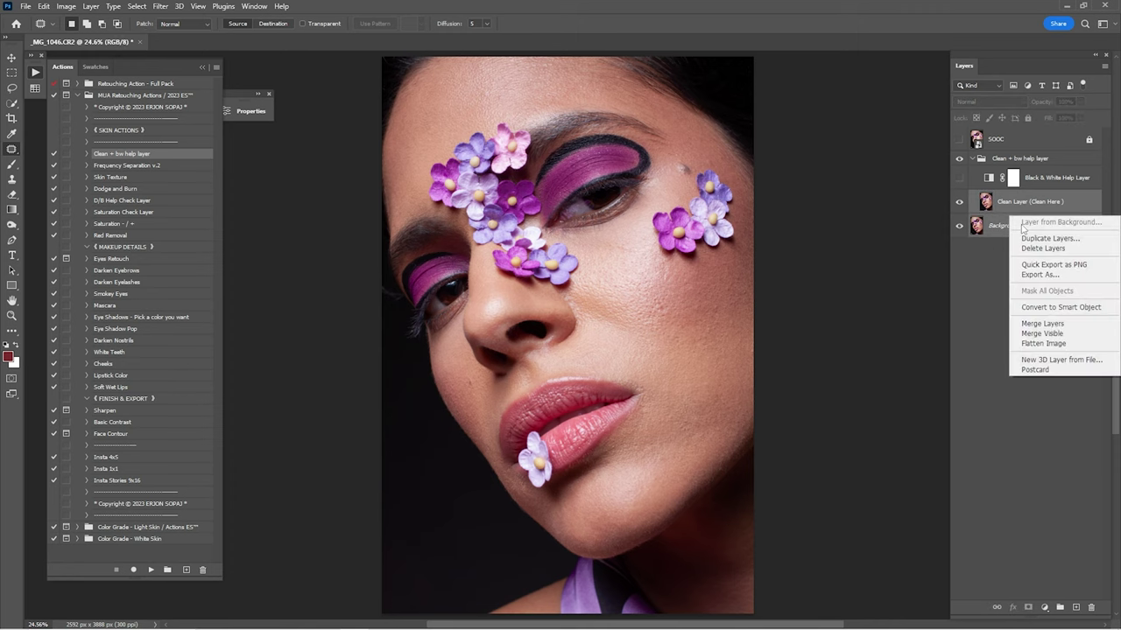
left_click(1029, 334)
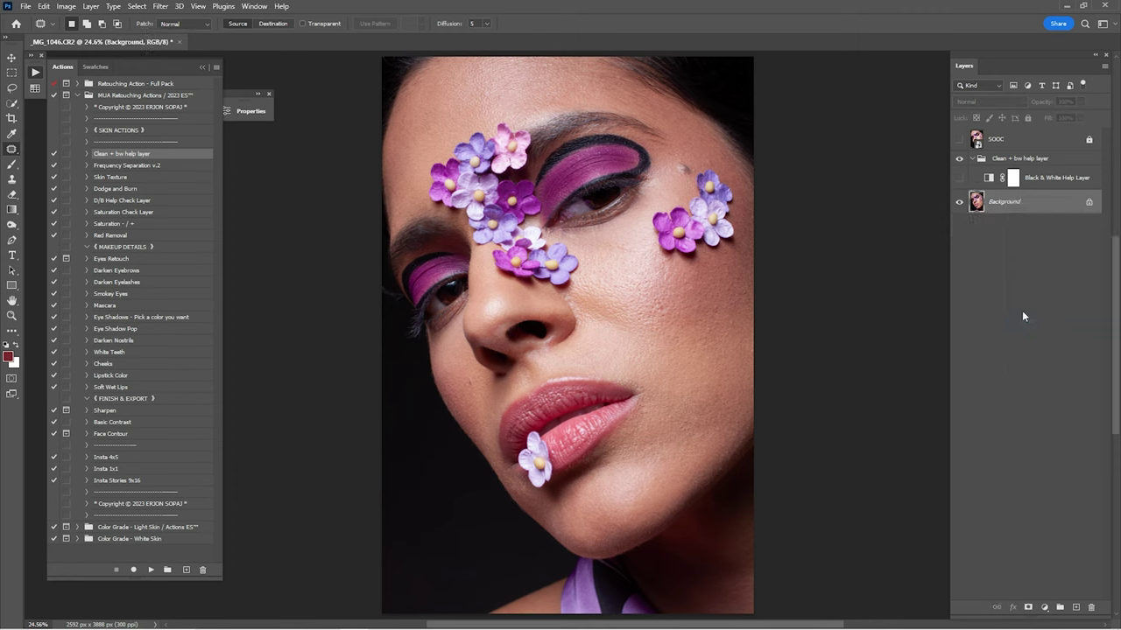
- Preview the portrait in black and white with the Black & White Help Layer and hide that layer again
left_click(958, 177)
left_click(972, 158)
left_click(958, 160)
left_click(959, 160)
left_click(972, 158)
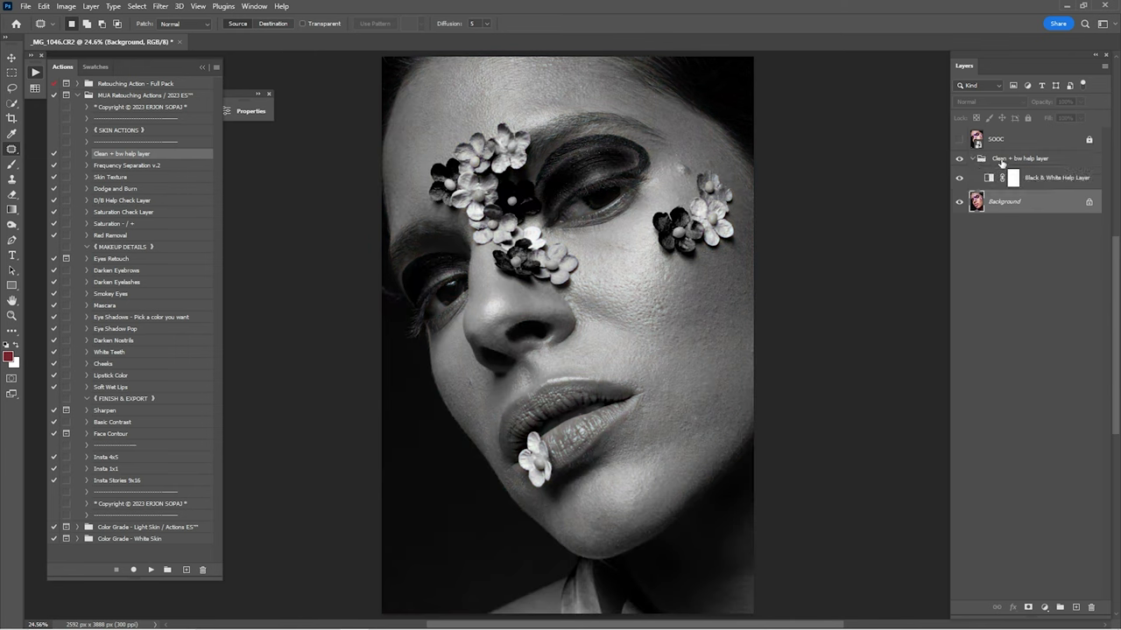
left_click(959, 177)
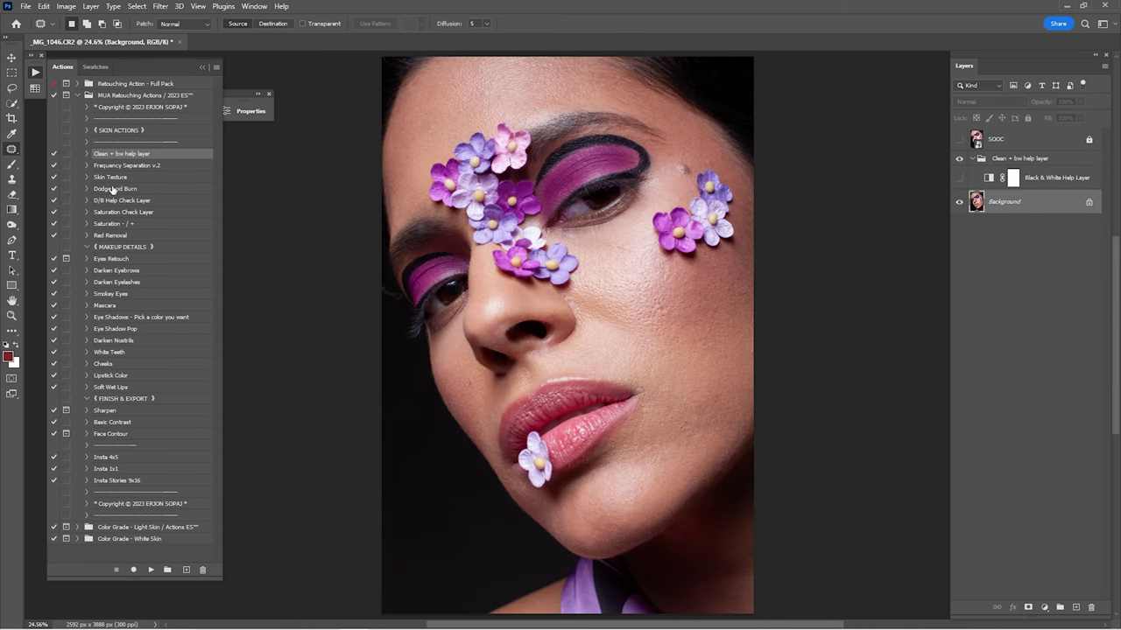
- Run the Dodge and Burn action and select the mask of the Dodge layer in its group
left_click(112, 189)
left_click(151, 570)
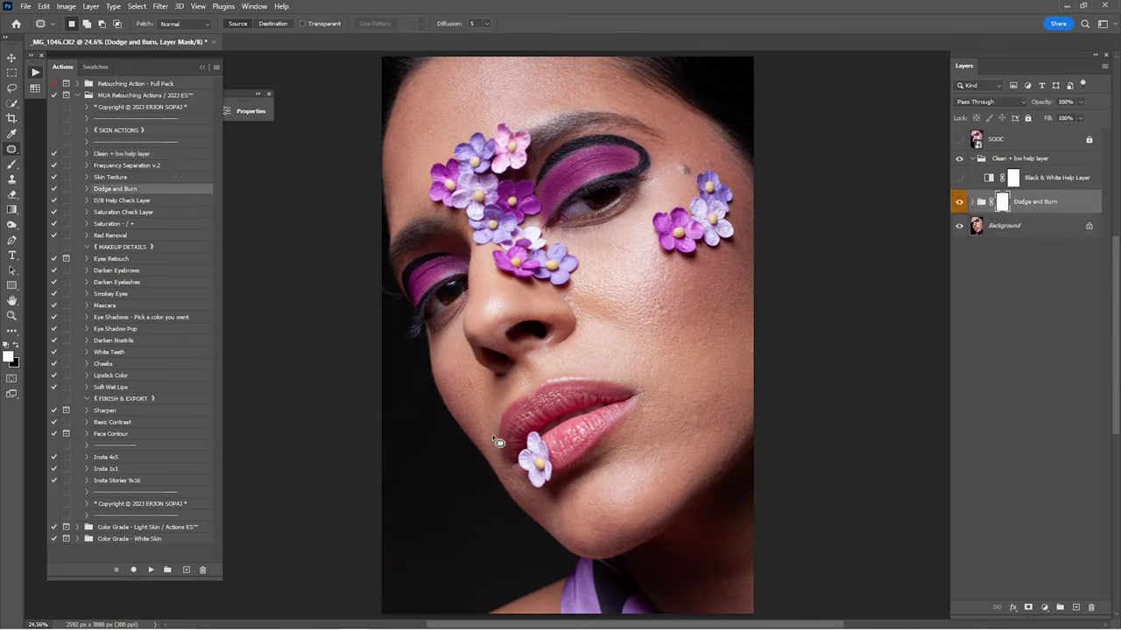
left_click(974, 202)
left_click(1019, 227)
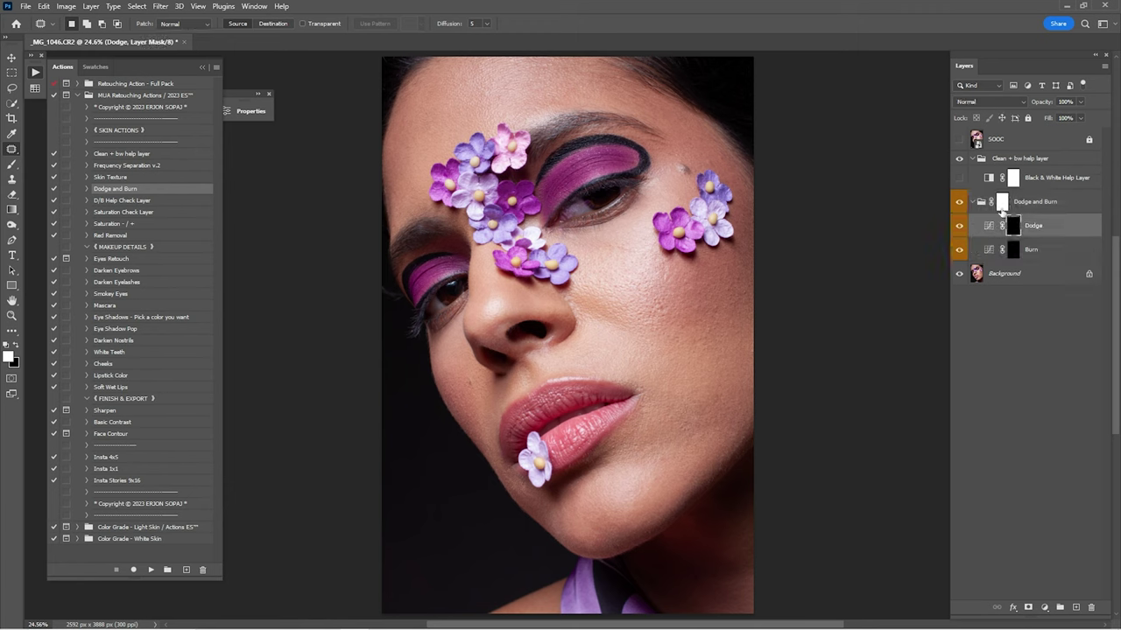
- Activate the Brush tool and show the Black & White Help Layer
key("b")
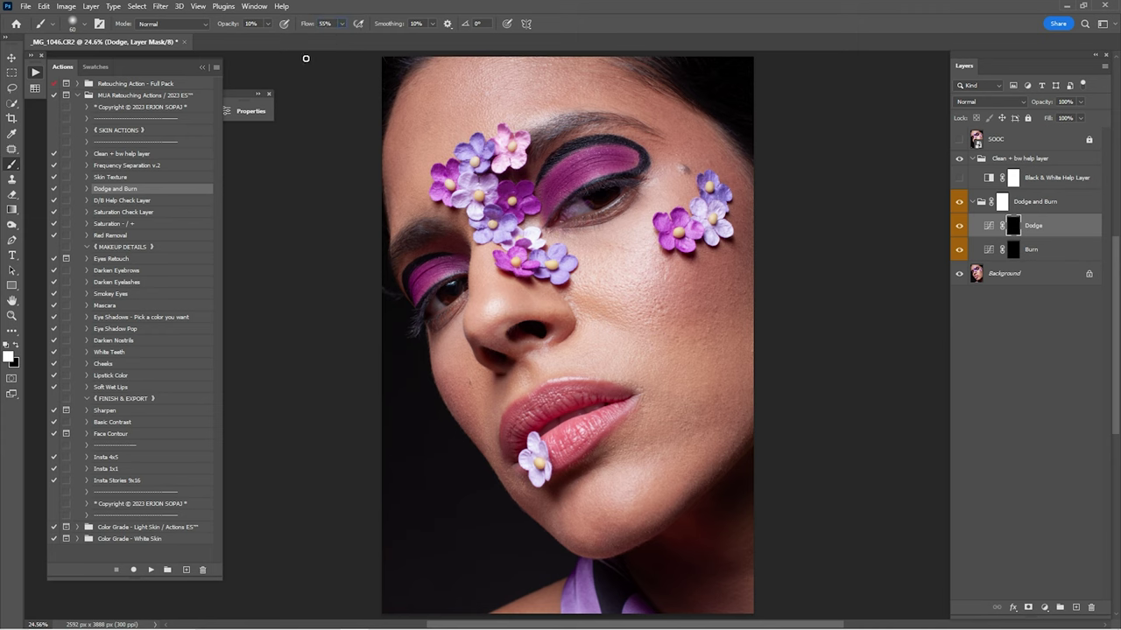
left_click(960, 178)
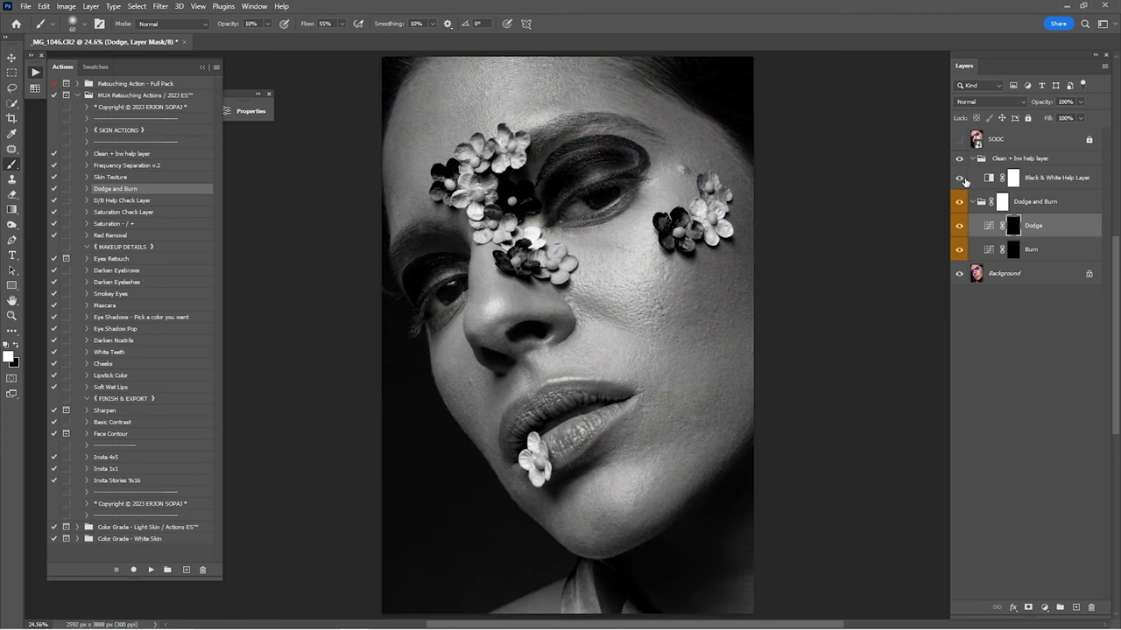
- Create a second window for _MG_1046.CR2 and arrange both windows as 2-up Vertical
left_click(253, 6)
mouse_move(287, 19)
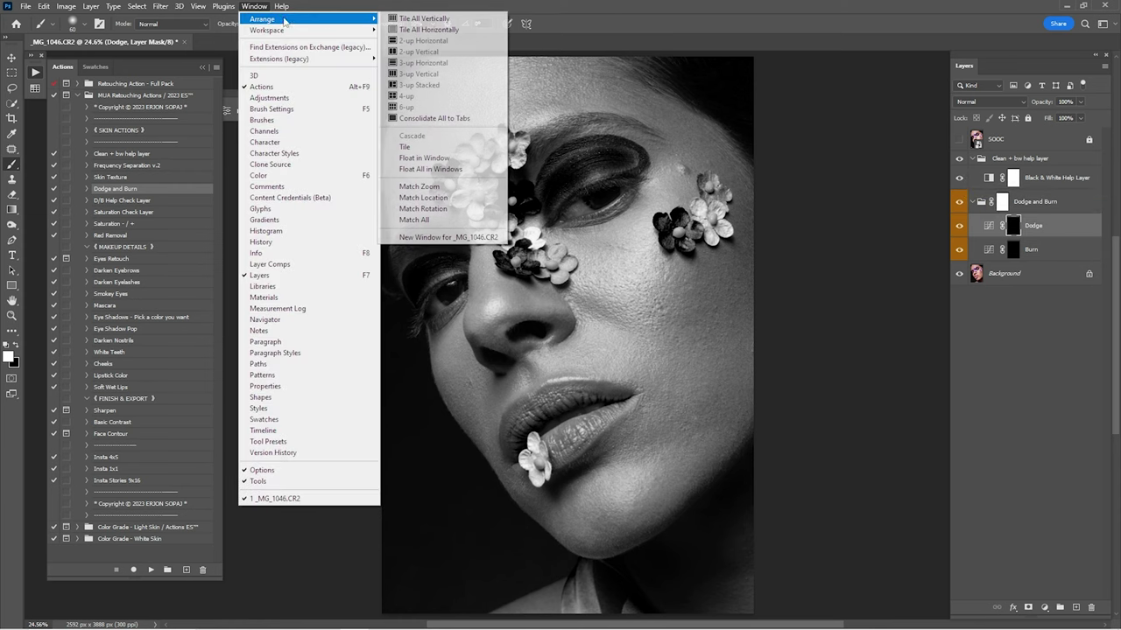
left_click(454, 237)
left_click(254, 6)
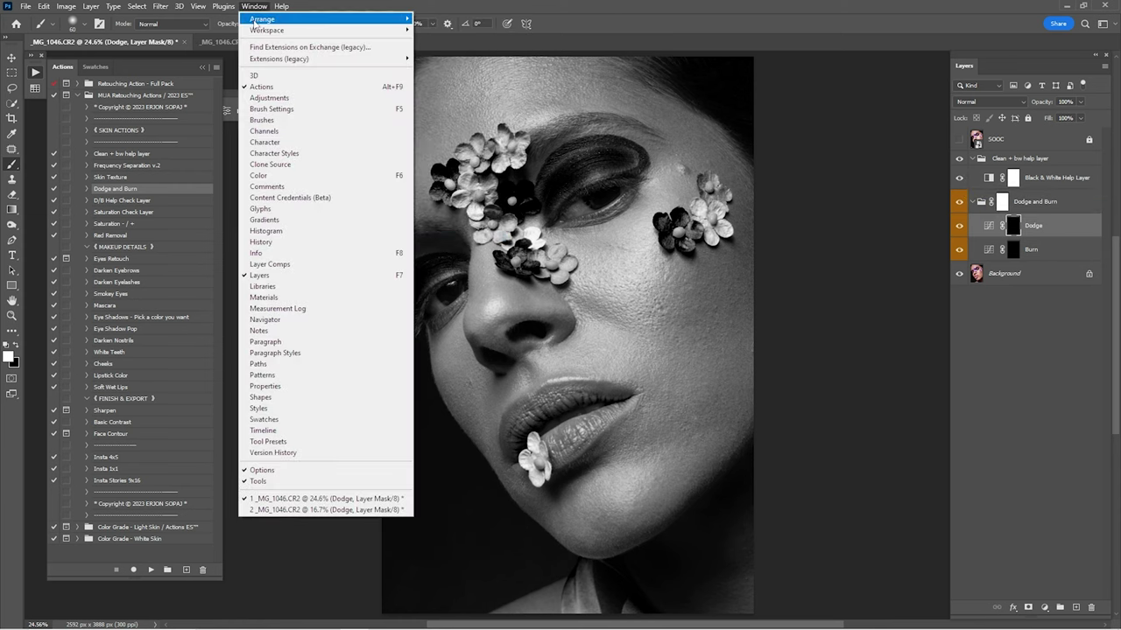
mouse_move(265, 21)
left_click(452, 52)
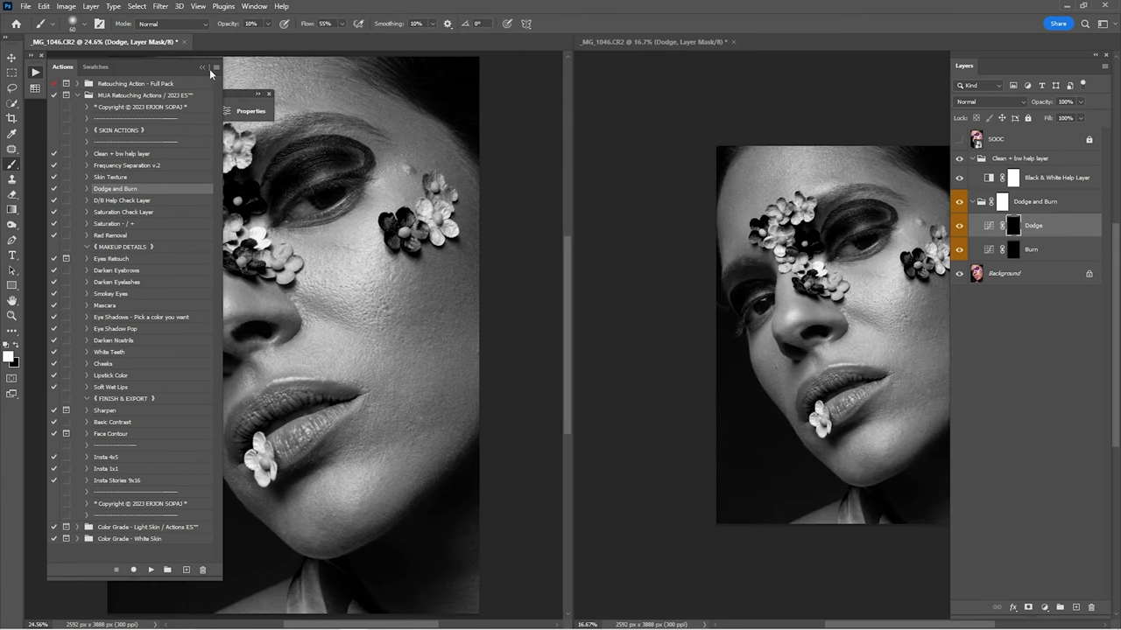
- Clear the floating Actions and Properties panels off the image
left_click(481, 150)
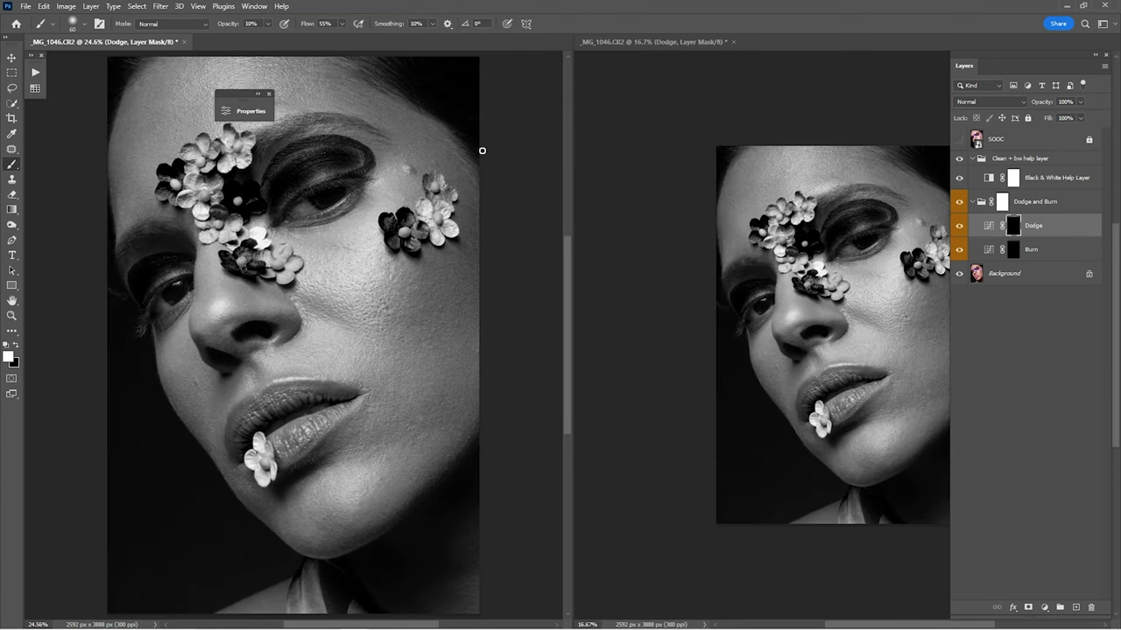
left_click(269, 94)
- Narrow the first document window and zoom its portrait out to about 17% as a full overview
scroll(490, 243, "down", 1)
mouse_move(491, 237)
left_mouse_down()
mouse_move(505, 251)
mouse_move(469, 249)
left_mouse_up()
key("v")
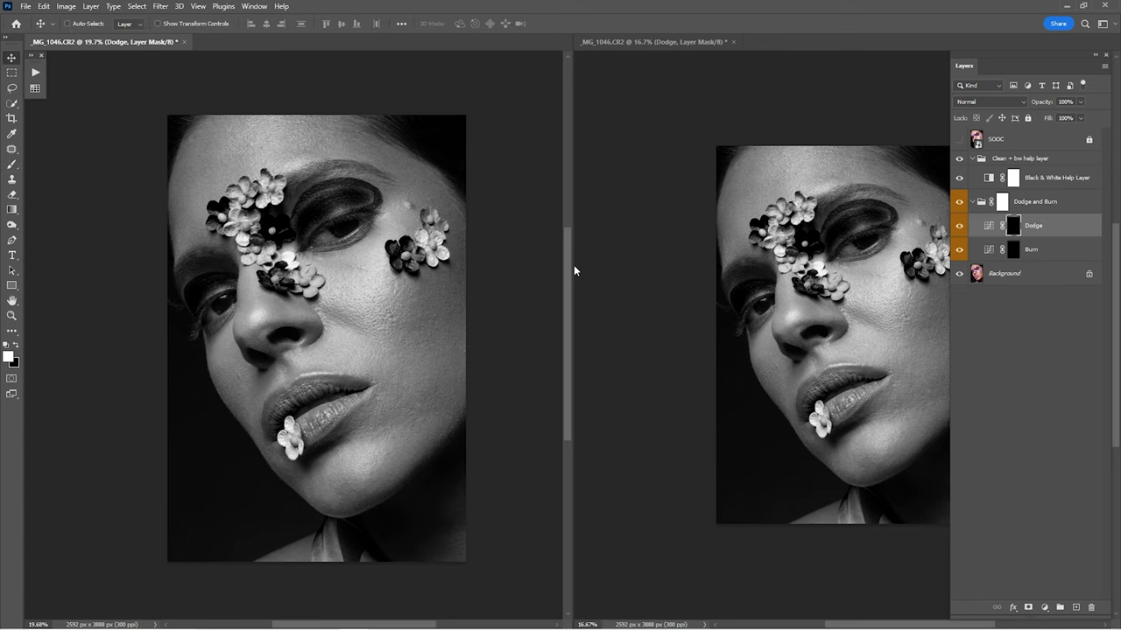
left_click(573, 265)
key("z")
left_click_drag(571, 279, 368, 285)
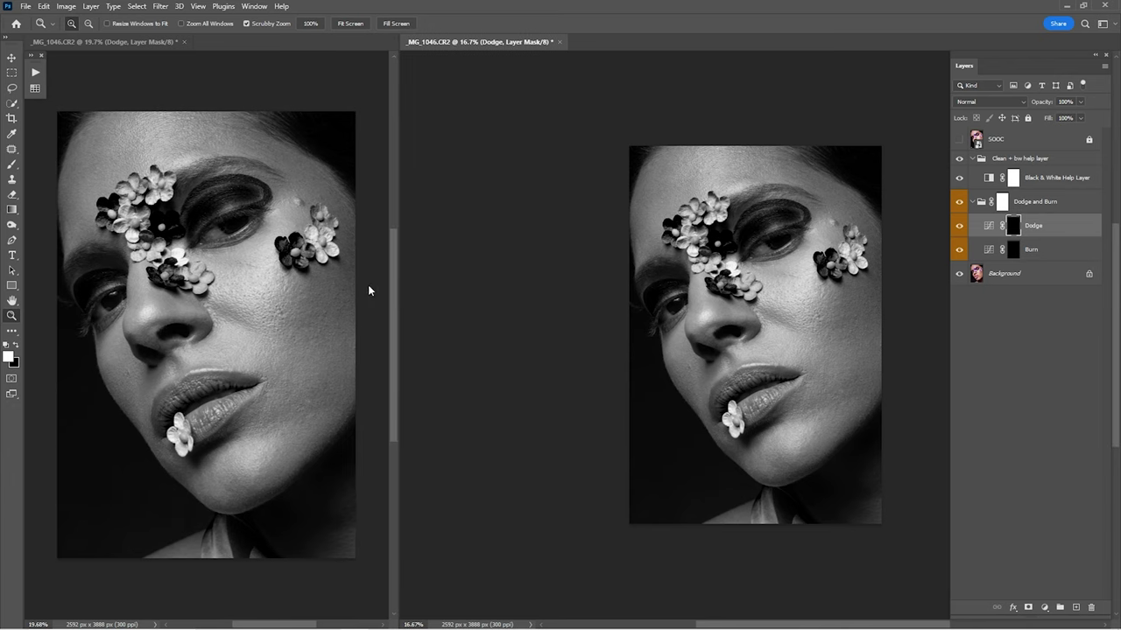
left_click(285, 289)
left_click_drag(273, 290, 366, 288)
- Dodge the dark patches on the forehead in the second window with a 200 px white brush at 10 to 20% opacity
left_click(771, 289)
left_click_drag(771, 289, 833, 325)
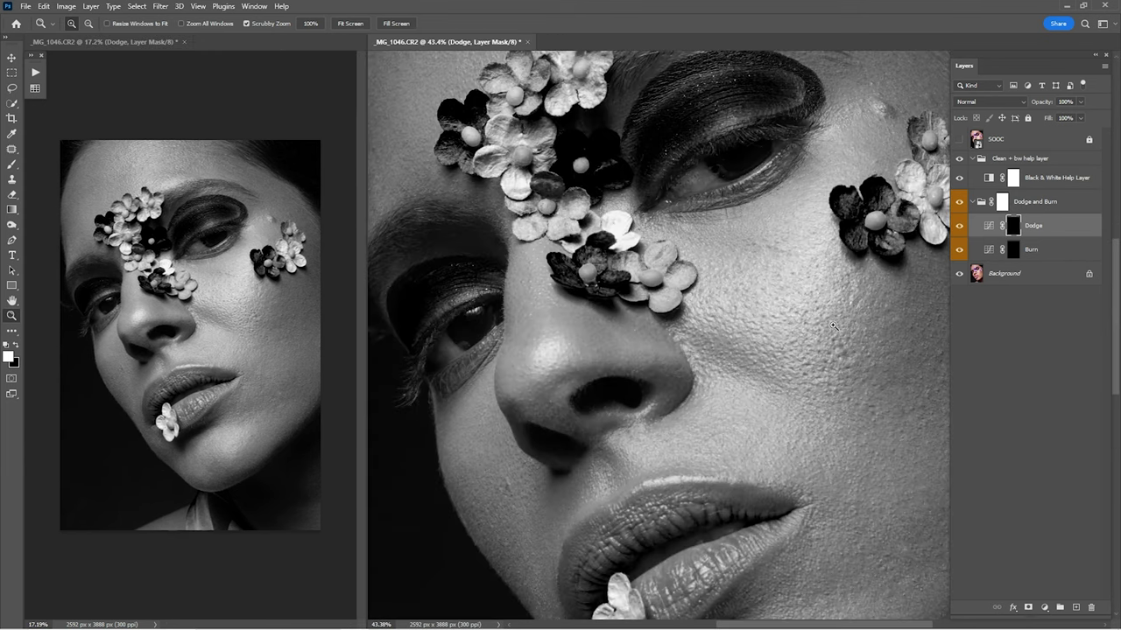
mouse_move(685, 209)
left_mouse_down()
mouse_move(728, 335)
mouse_move(744, 318)
left_mouse_up()
left_click_drag(691, 251, 727, 254)
key("b")
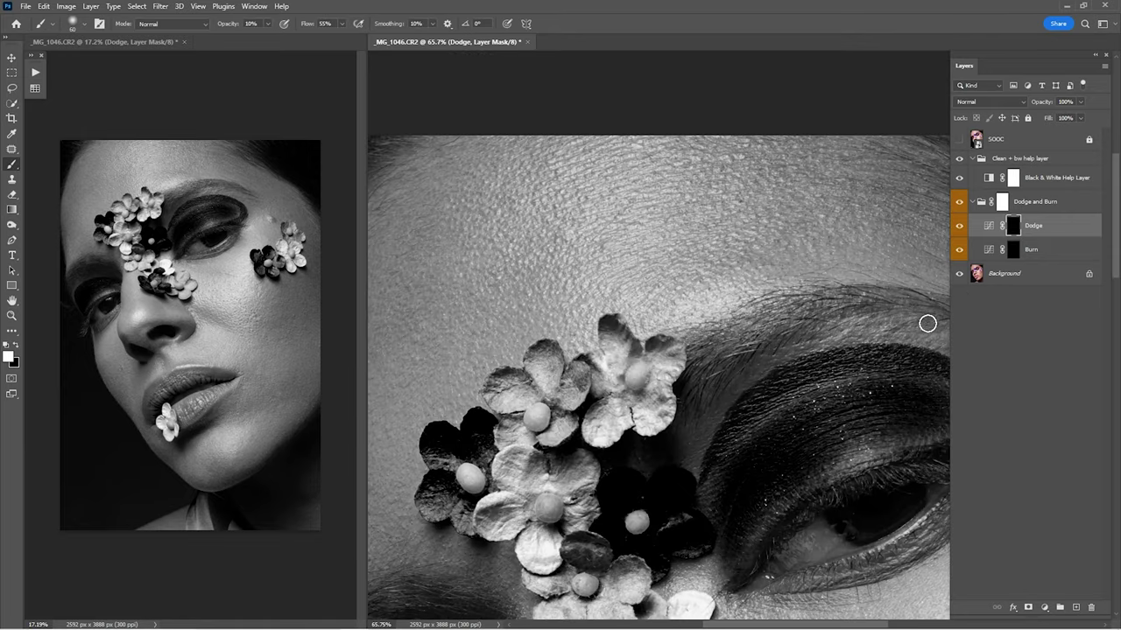
key("bracketright")
key("bracketright")
key("bracketright")
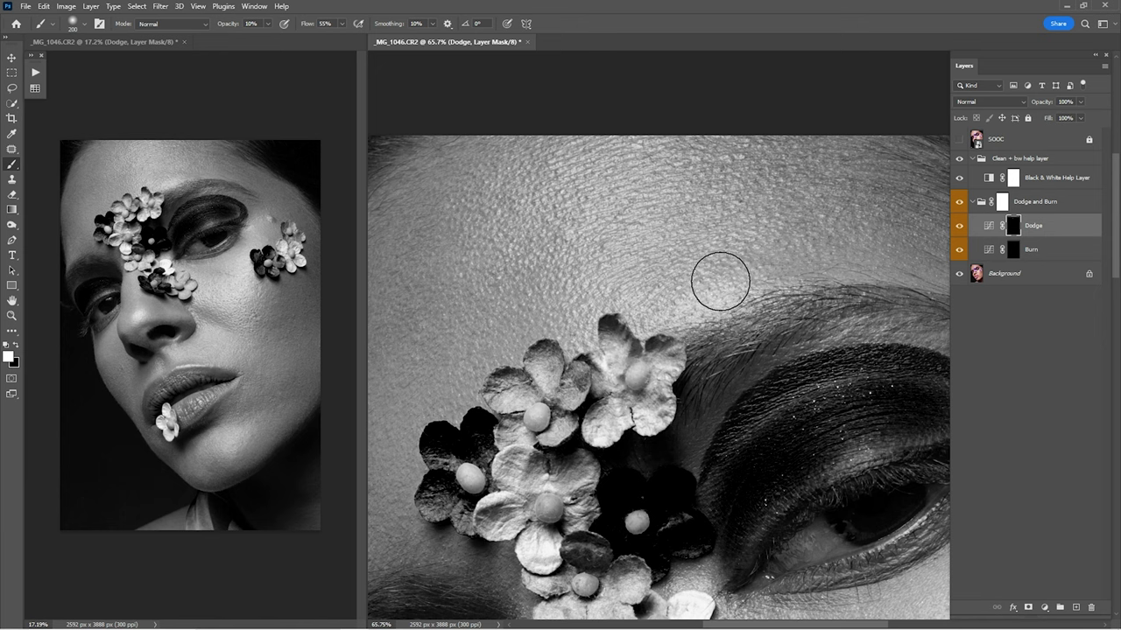
key("bracketright")
key("2")
key("bracketleft")
key("1")
left_click_drag(459, 221, 548, 245)
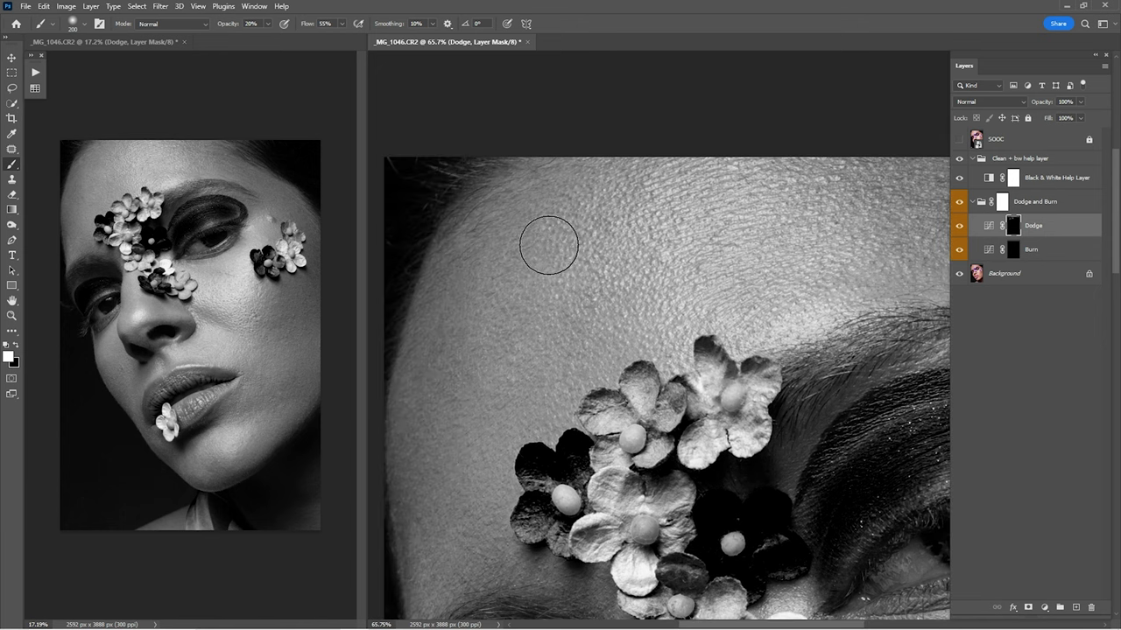
left_click_drag(871, 284, 638, 292)
left_click_drag(433, 258, 511, 300)
- Dodge the dark patches on the cheek below the eye with a 175 px brush at 10% opacity
key("bracketleft")
key("bracketleft")
key("bracketleft")
left_click_drag(788, 604, 655, 277)
key("bracketleft")
left_click_drag(696, 465, 604, 417)
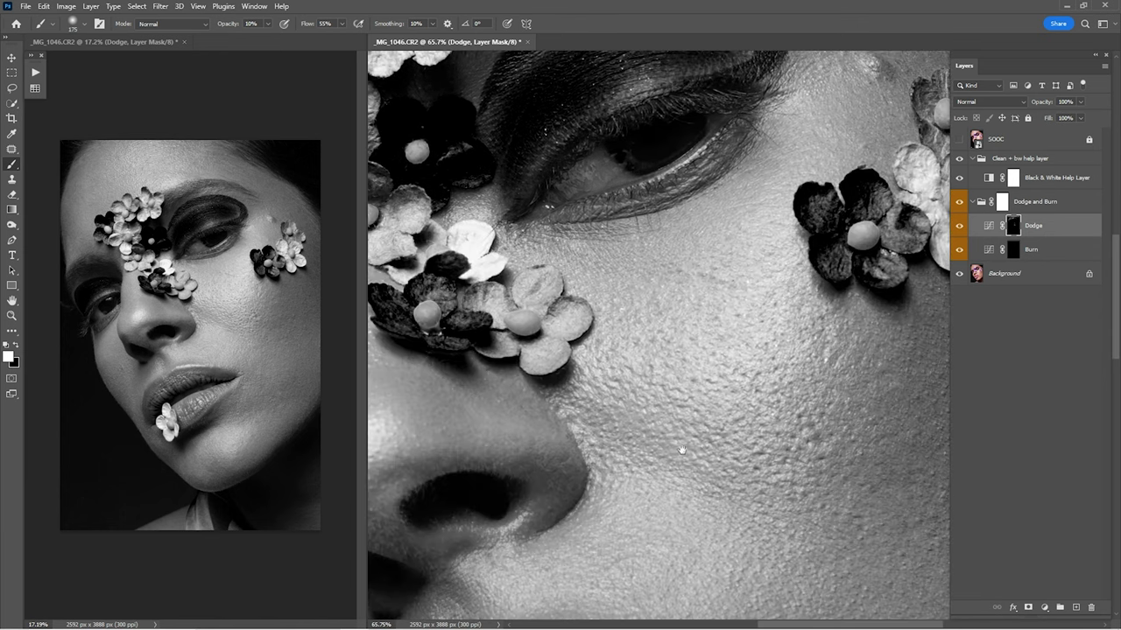
- Dodge the uneven dark patches around the nose and mouth, adapting the brush size to each area
left_click_drag(393, 470, 569, 263)
key("alt+bracketleft")
key("bracketleft")
key("bracketleft")
key("bracketleft")
key("bracketleft")
key("bracketright")
key("bracketright")
key("bracketright")
key("alt+bracketright")
- Dodge the dark patches on the outer cheek and temple near the flowers, adapting the brush size
mouse_move(874, 75)
left_mouse_down()
mouse_move(574, 206)
mouse_move(563, 373)
left_mouse_up()
key("bracketleft")
key("bracketleft")
key("bracketright")
key("bracketright")
key("bracketright")
key("bracketright")
key("bracketright")
key("bracketright")
key("bracketright")
- Dodge the dark areas around the lips and chin with a 175 px brush at 10% opacity
left_click_drag(546, 479, 942, 138)
key("bracketleft")
key("bracketleft")
left_click_drag(658, 460, 623, 432)
scroll(622, 432, "down", 5)
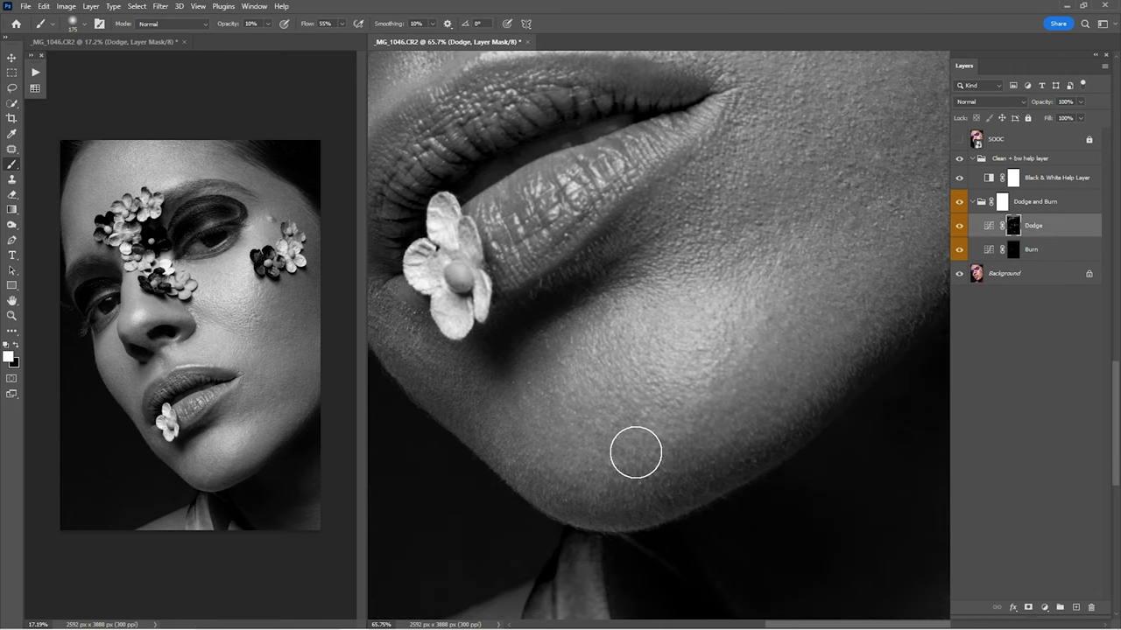
- Dodge the small dark pores on the cheek in close-up with a 10 px brush at 20% opacity
scroll(768, 283, "right", 4)
scroll(767, 283, "up", 2)
key("bracketleft")
key("bracketleft")
key("bracketleft")
scroll(480, 327, "up", 6)
scroll(629, 360, "up", 6)
key("2")
key("bracketleft")
key("bracketleft")
key("bracketleft")
key("bracketleft")
key("bracketleft")
key("bracketleft")
key("bracketleft")
key("bracketleft")
key("bracketleft")
key("bracketleft")
key("bracketleft")
key("bracketleft")
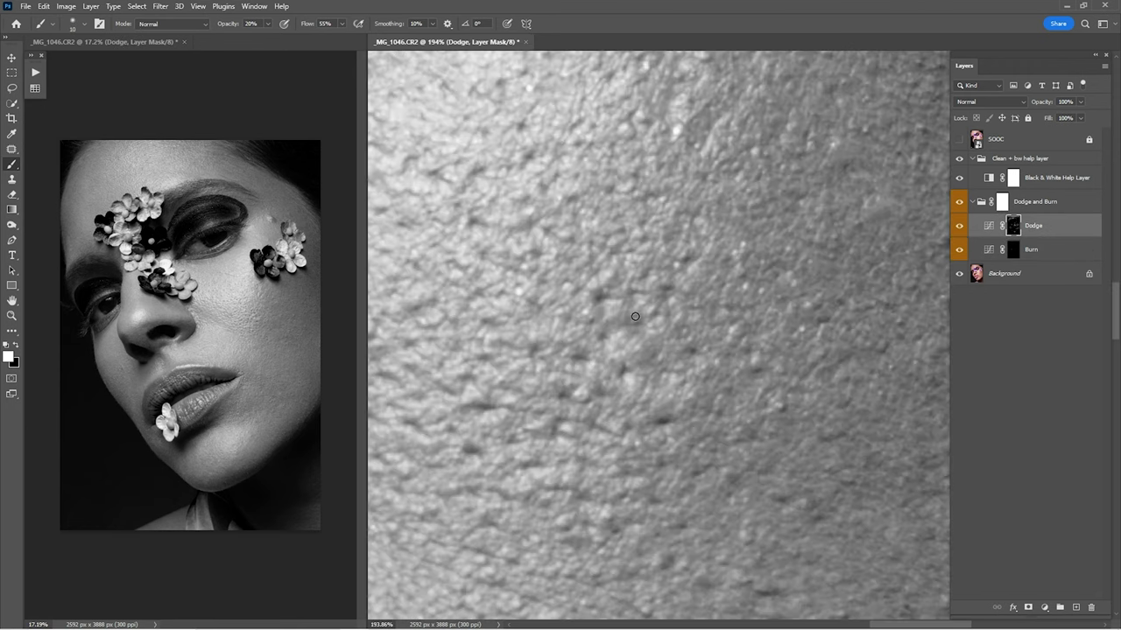
- On the Burn layer mask, darken the bright spots on the cheek and forehead, enlarging the brush to 250 px at 10% opacity
left_click(1012, 250)
left_click_drag(666, 324, 604, 324)
key("1")
left_click_drag(680, 54, 622, 350)
key("bracketright")
key("bracketright")
key("bracketright")
key("bracketright")
key("bracketright")
key("bracketright")
key("bracketright")
key("bracketright")
key("bracketright")
left_click_drag(377, 58, 672, 285)
key("bracketright")
key("bracketright")
key("bracketright")
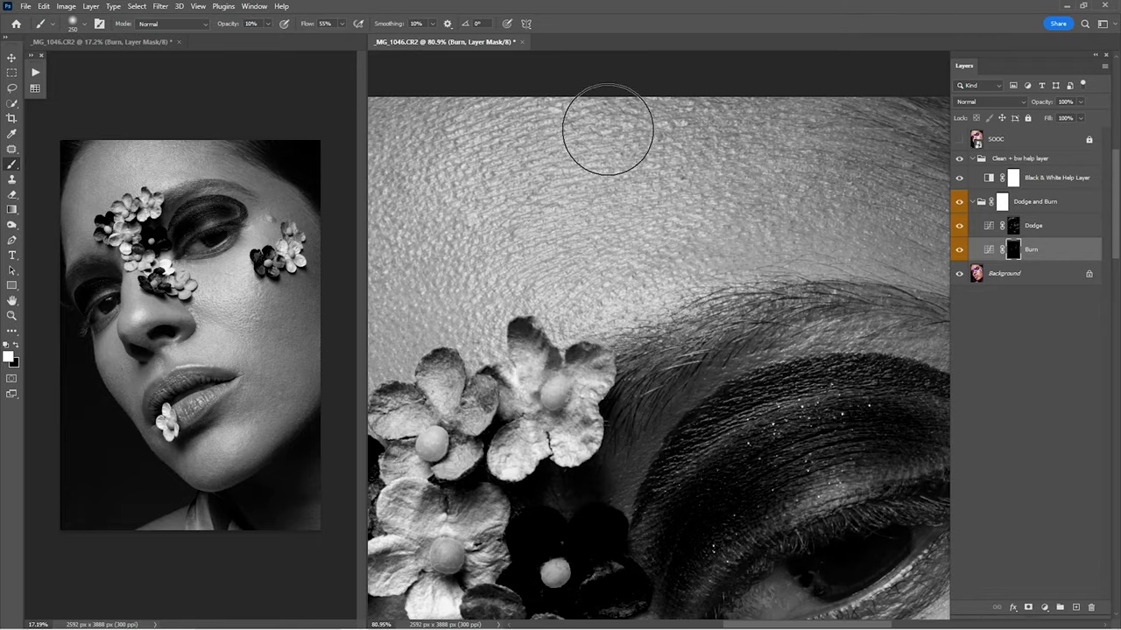
- Hide the Black & White Help Layer to view the whole portrait in colour, and close the extra document window
key("ctrl+0")
left_click(1017, 231)
left_click(959, 176)
left_click(960, 202)
left_click(960, 202)
left_click(233, 57)
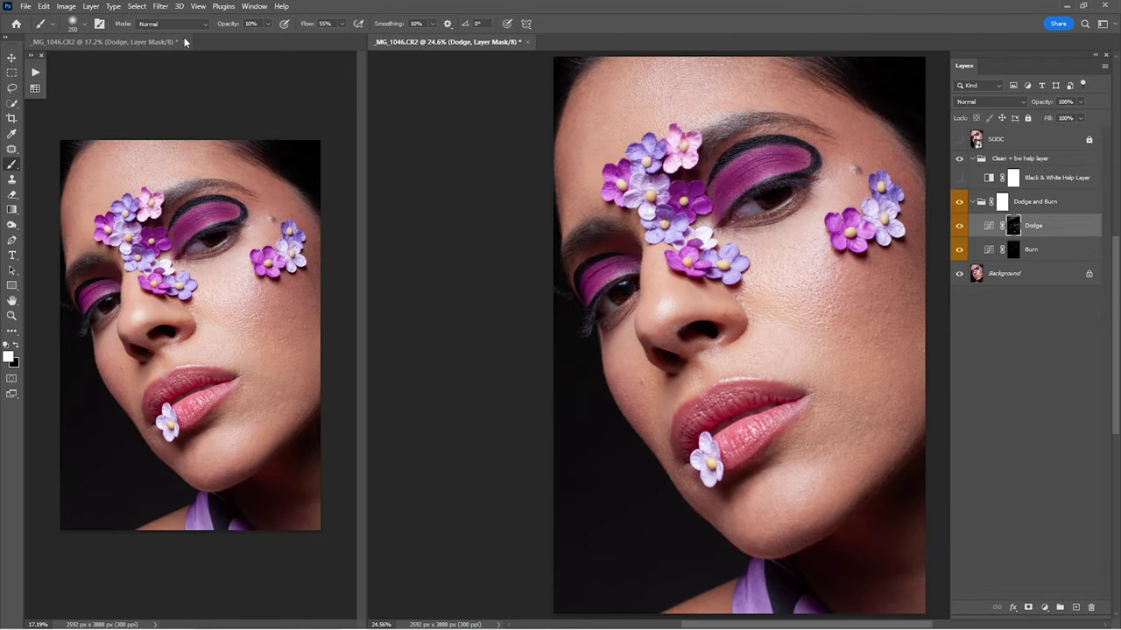
left_click(184, 42)
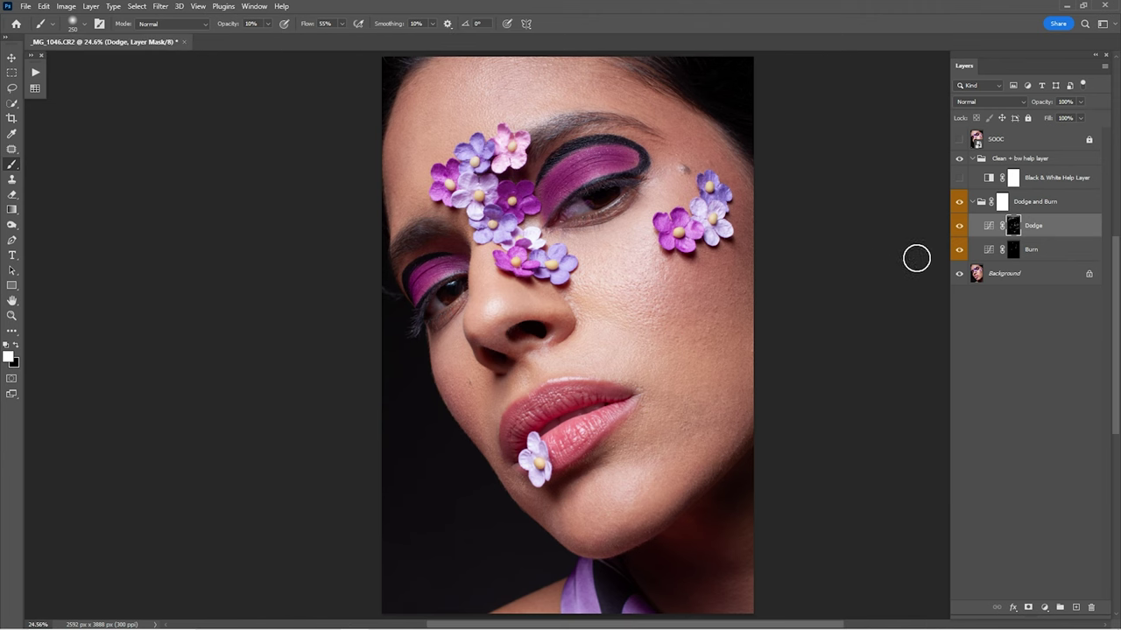
- Toggle the Dodge and Burn group's visibility to compare the skin before and after
left_click(960, 207)
left_click(961, 202)
left_click(960, 203)
left_click(961, 203)
left_click(960, 202)
left_click(961, 203)
- Dodge the eyeshadow and facial highlights with a 400 px brush at 20% opacity, and compare with the group hidden
key("bracketright")
key("bracketright")
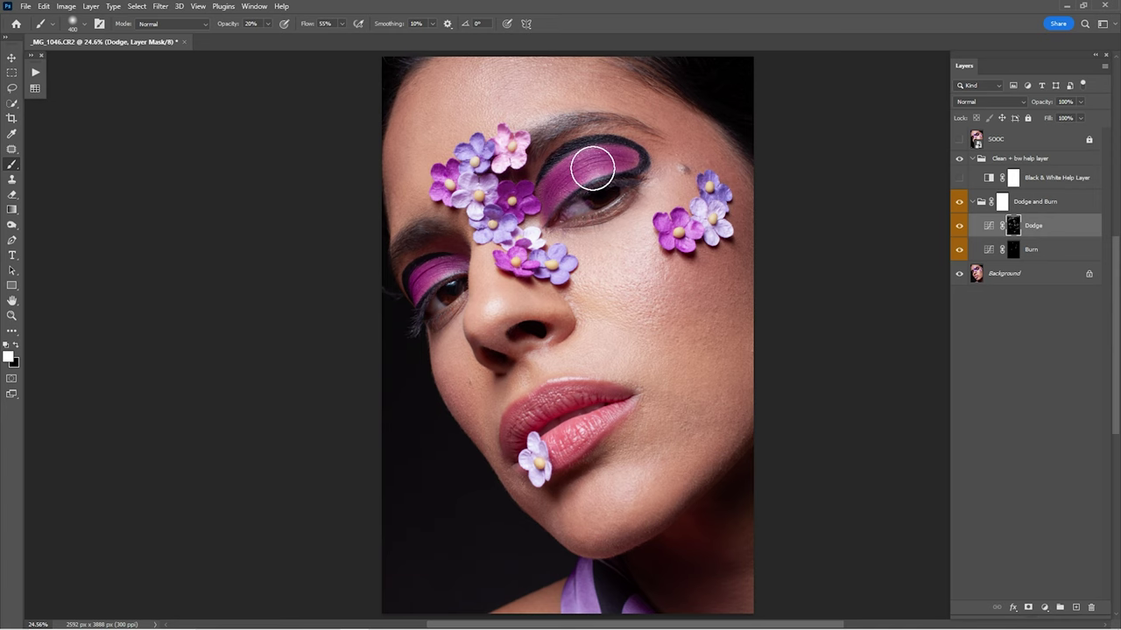
left_click(958, 204)
left_click(959, 204)
left_click(959, 204)
left_click(959, 204)
- Merge the Dodge and Burn group with the Background layer
left_click(1023, 210)
right_click(1040, 212)
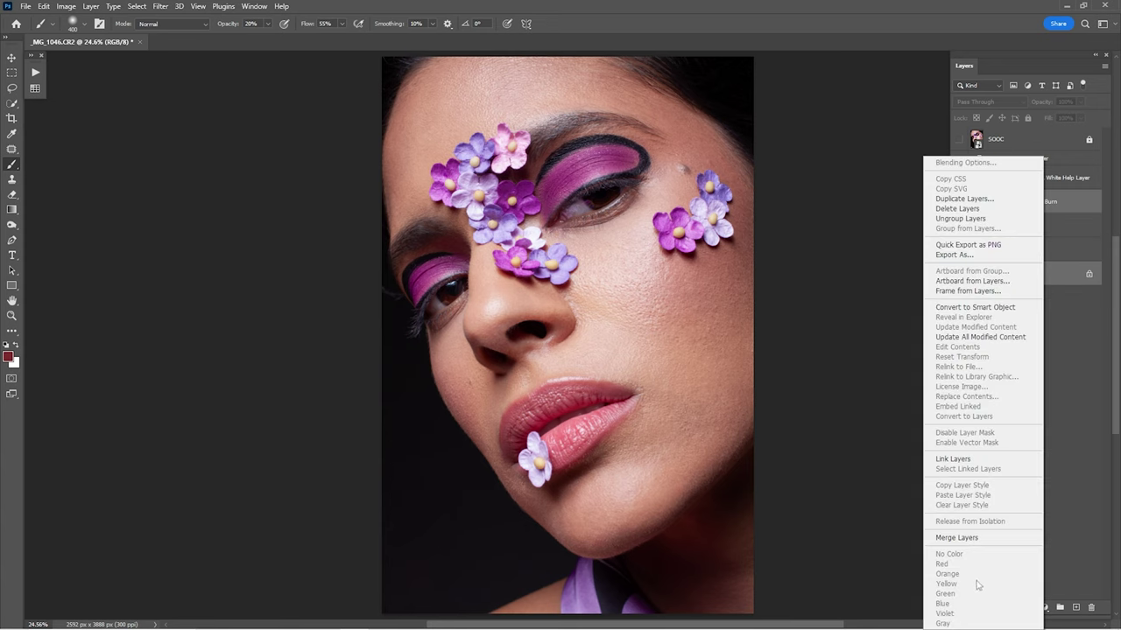
left_click(977, 538)
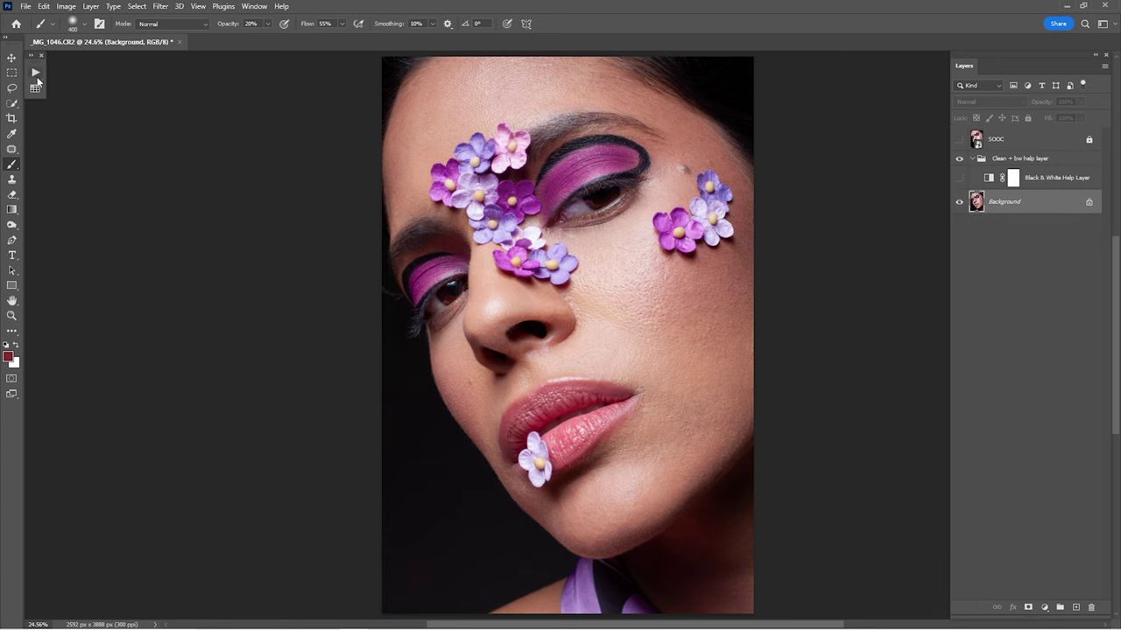
- Run the Frequency Separation v.2 action and expand its layer group
left_click(36, 75)
left_click(139, 167)
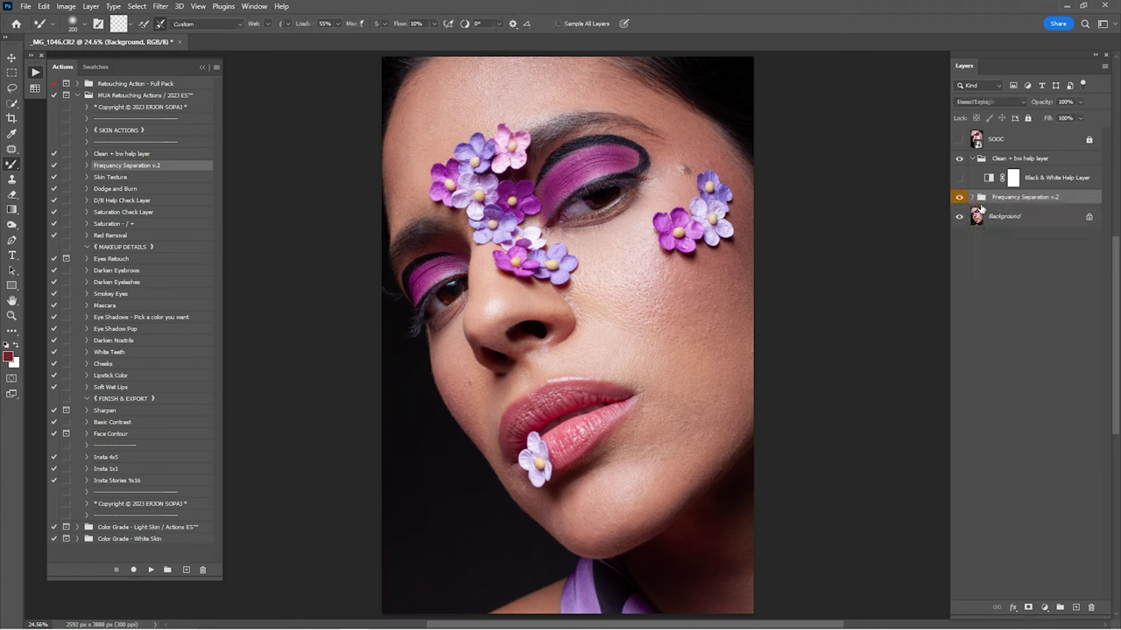
left_click(977, 198)
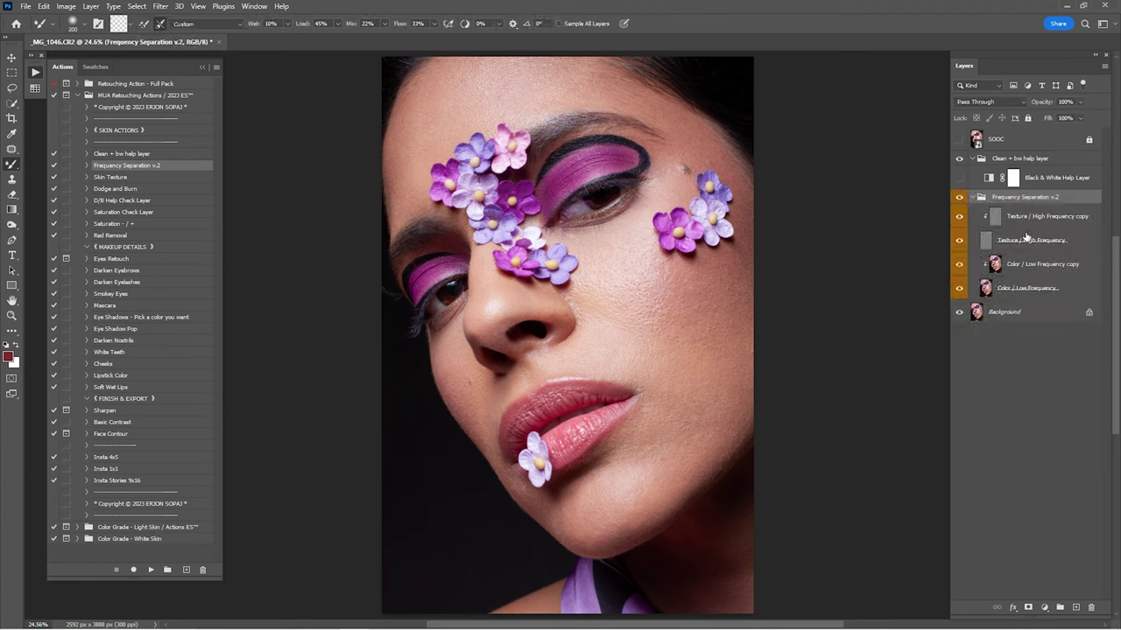
- Choose the Mixer Brush for the Color / Low Frequency copy layer and hide the Texture / High Frequency layer
left_click(1033, 264)
right_click(18, 167)
left_click(41, 176)
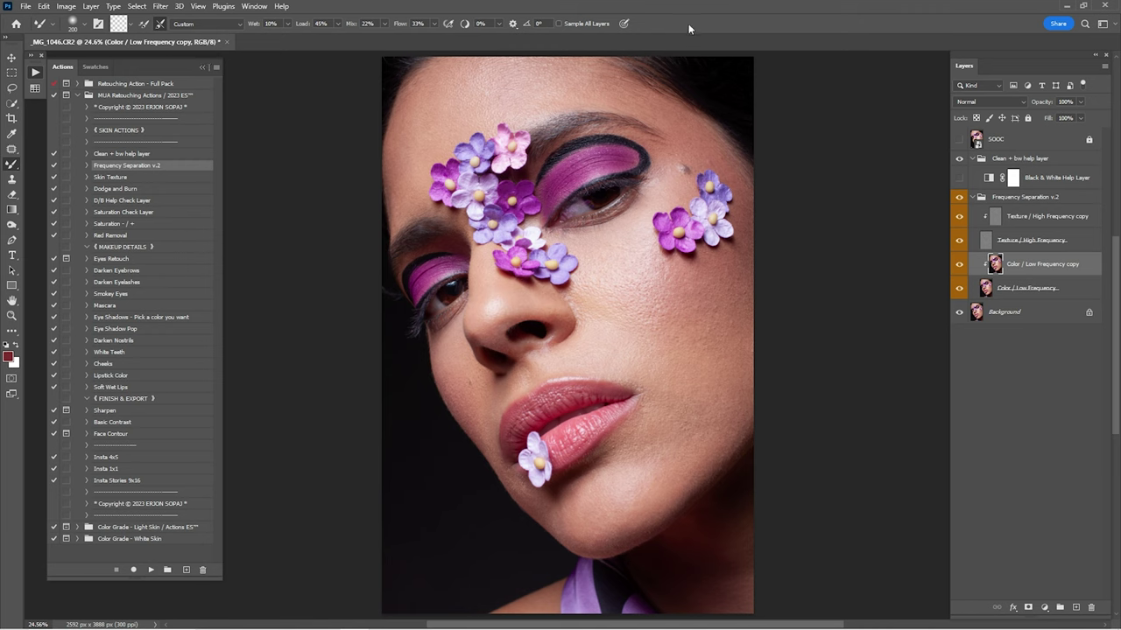
left_click(957, 242)
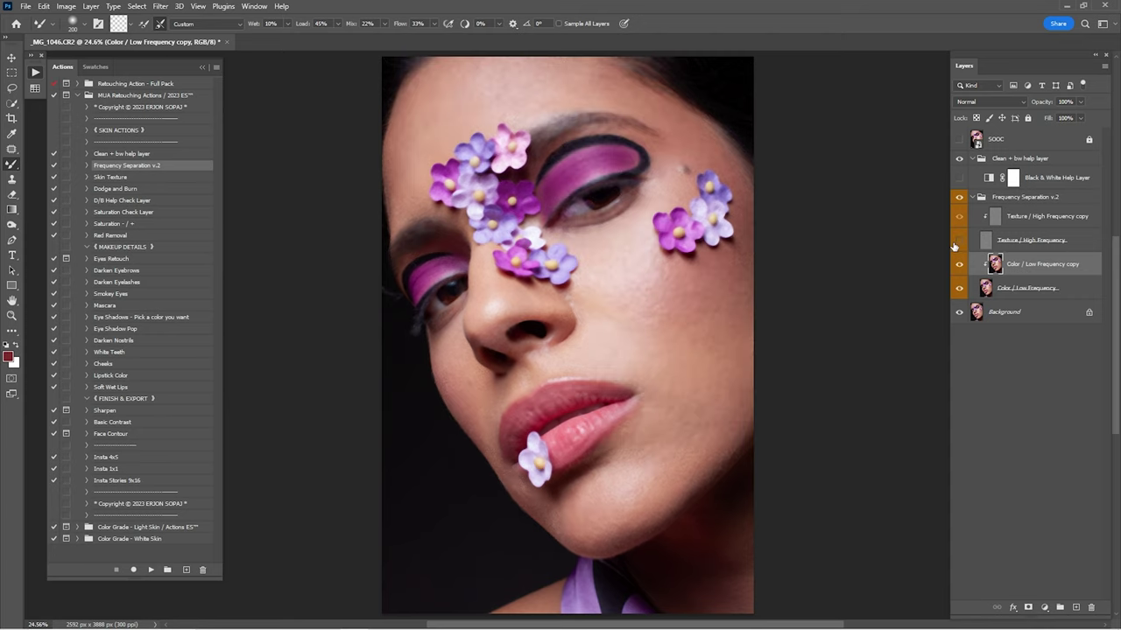
- Blend the colour transitions on the outer cheek with a 600 px Mixer Brush, undoing an unwanted stroke
key("bracketright")
key("bracketright")
key("bracketright")
key("bracketright")
key("bracketright")
left_click_drag(705, 345, 748, 342)
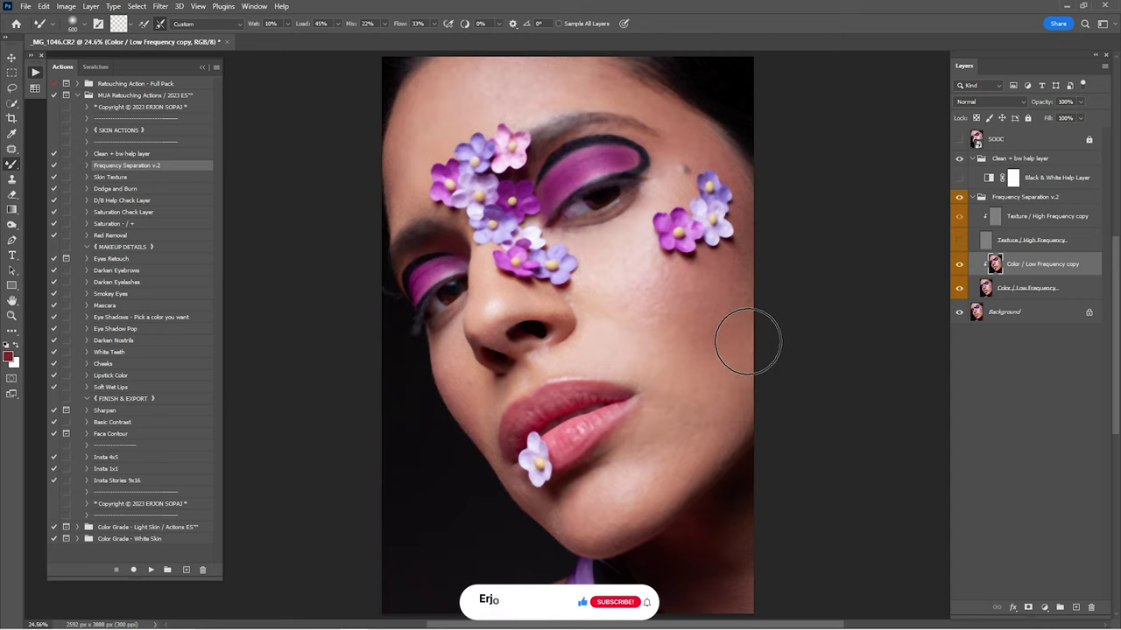
key("ctrl+z")
key("bracketright")
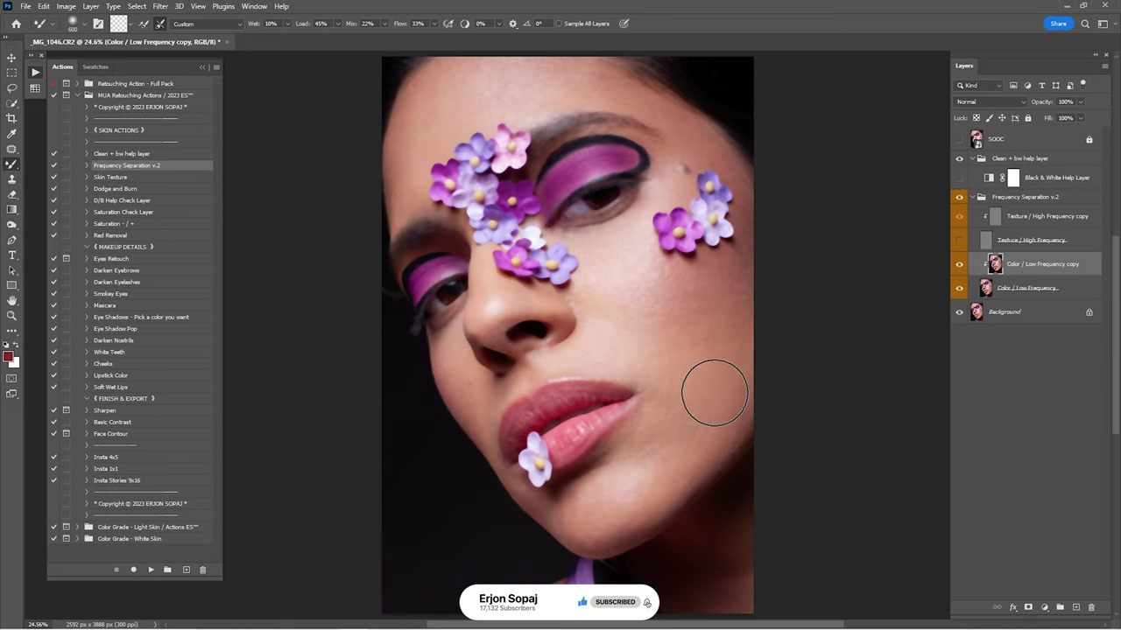
- Blend the skin tones on the cheek, chin and nose with the Mixer Brush at 250 to 500 px
mouse_move(594, 233)
left_mouse_down()
mouse_move(660, 334)
mouse_move(617, 228)
left_mouse_up()
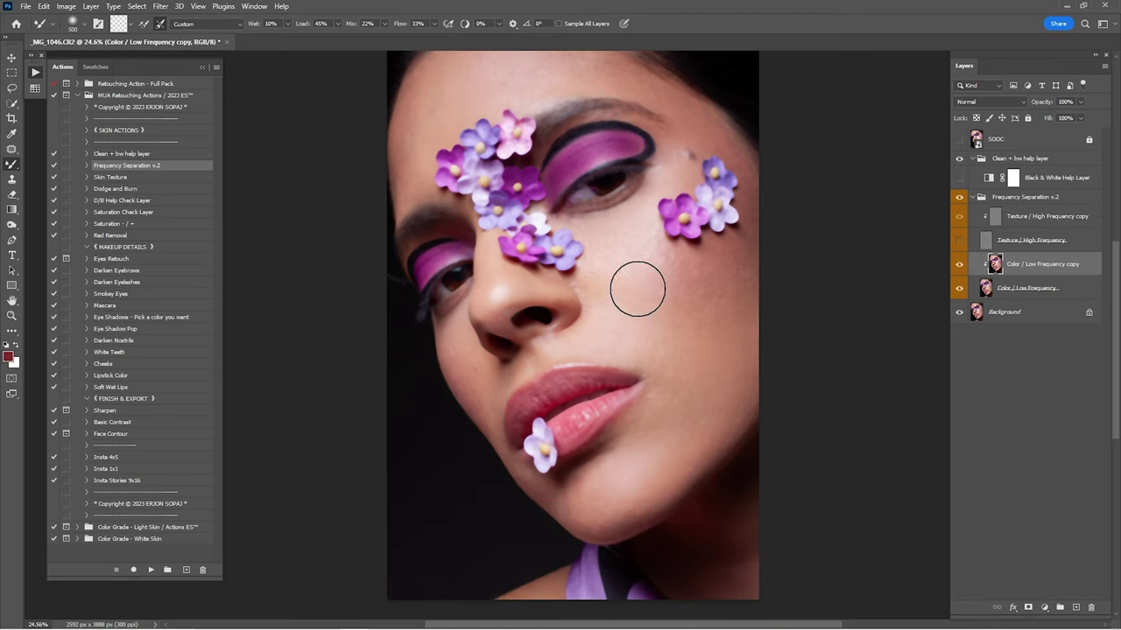
key("bracketleft")
key("bracketleft")
key("bracketleft")
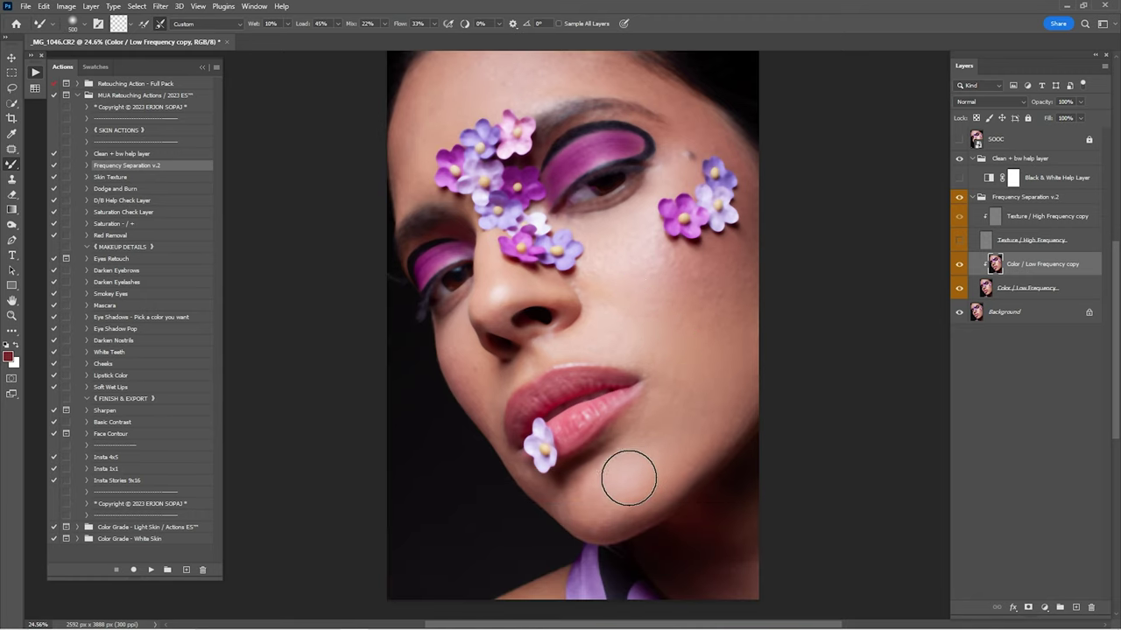
key("bracketright")
key("bracketright")
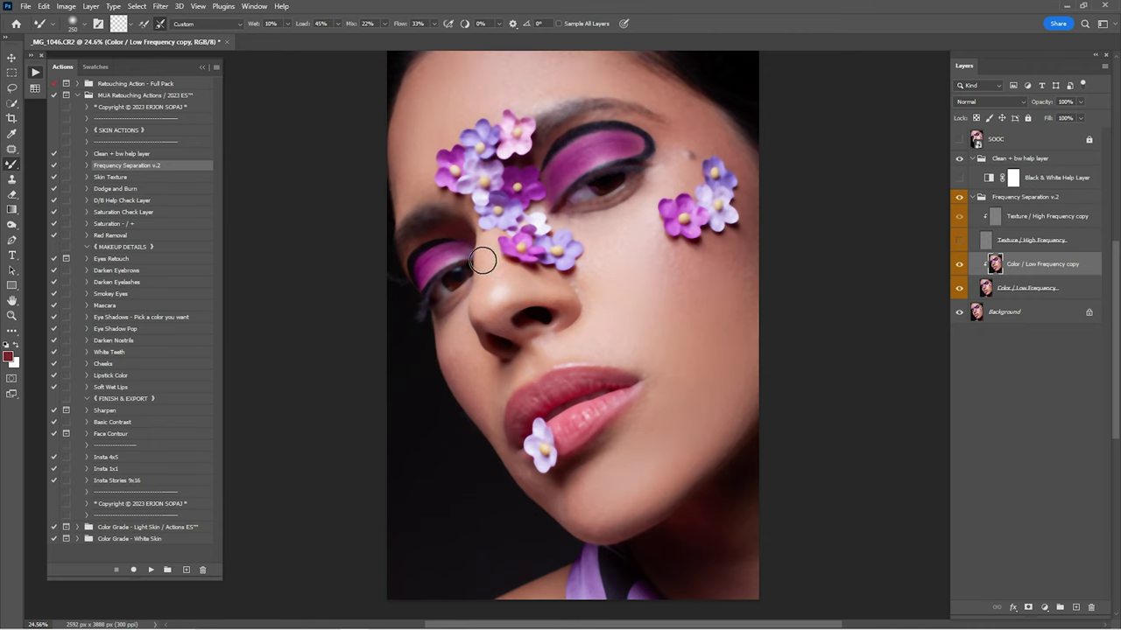
- Show the Texture / High Frequency layer again and toggle the Color / Low Frequency copy layer to compare the smoothing
left_click(962, 239)
left_click(960, 265)
left_click(959, 265)
left_click(961, 267)
left_click(961, 267)
left_click(960, 266)
left_click(960, 266)
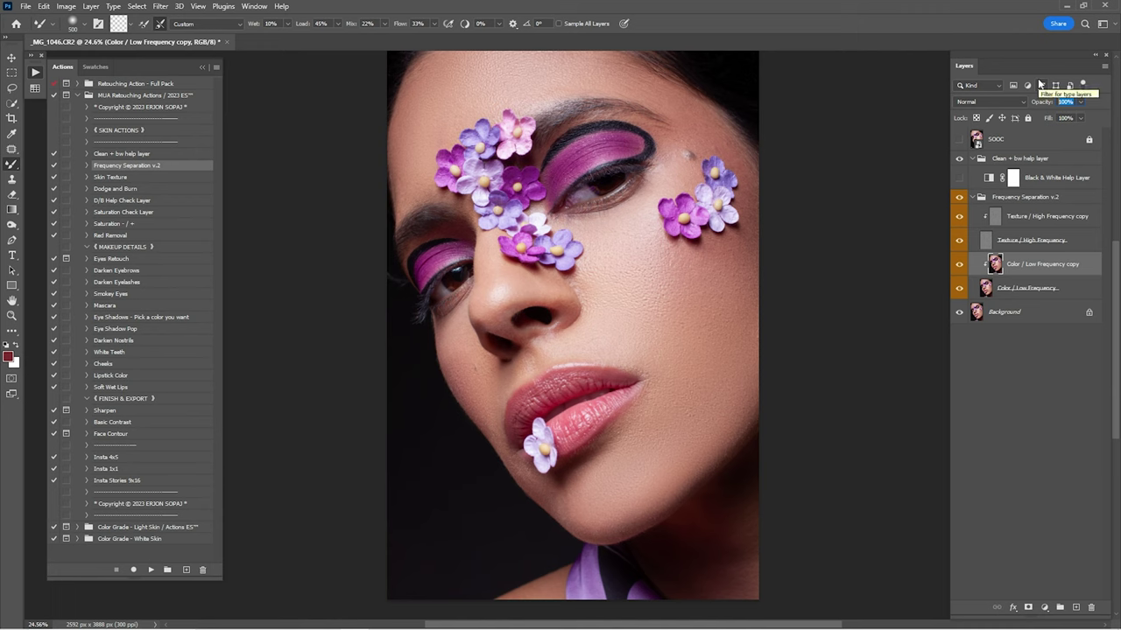
- Set the Color / Low Frequency copy layer's opacity to 65% and compare it with the layer hidden
type("65")
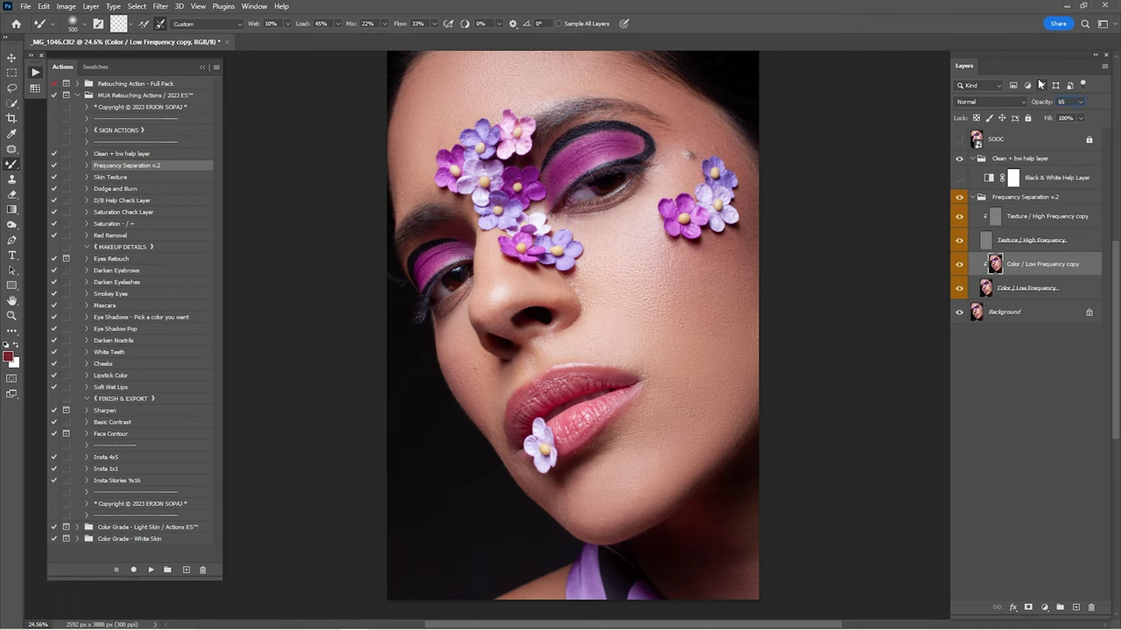
left_click(958, 266)
left_click(960, 264)
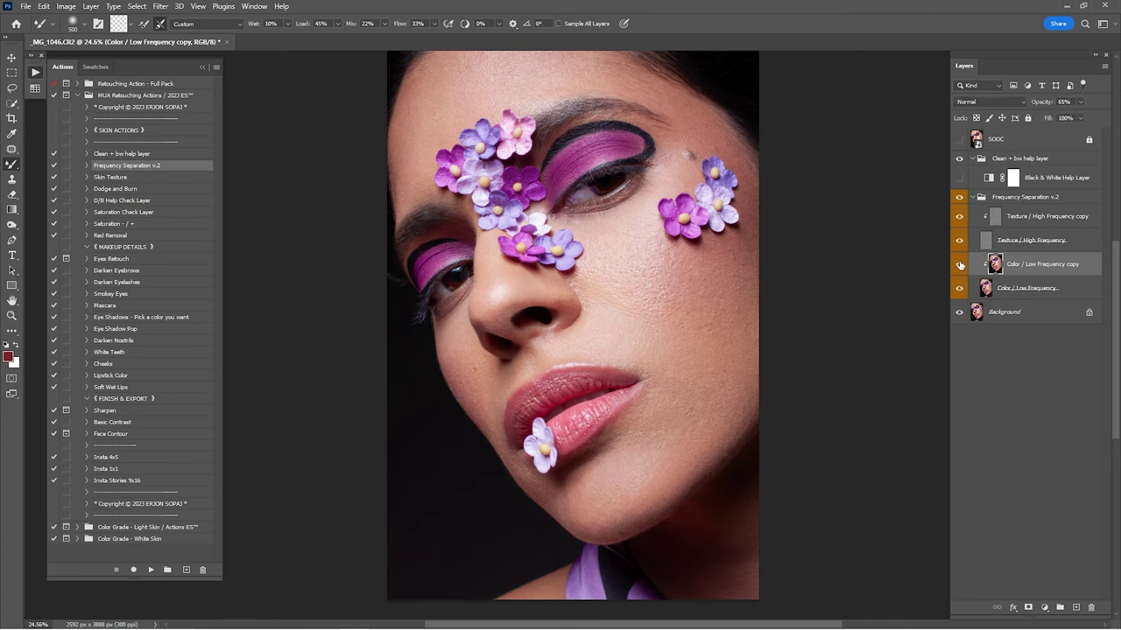
- Run the Dodge and Burn action, expand its group and show the Black & White Help Layer
double_click(129, 179)
left_click(652, 222)
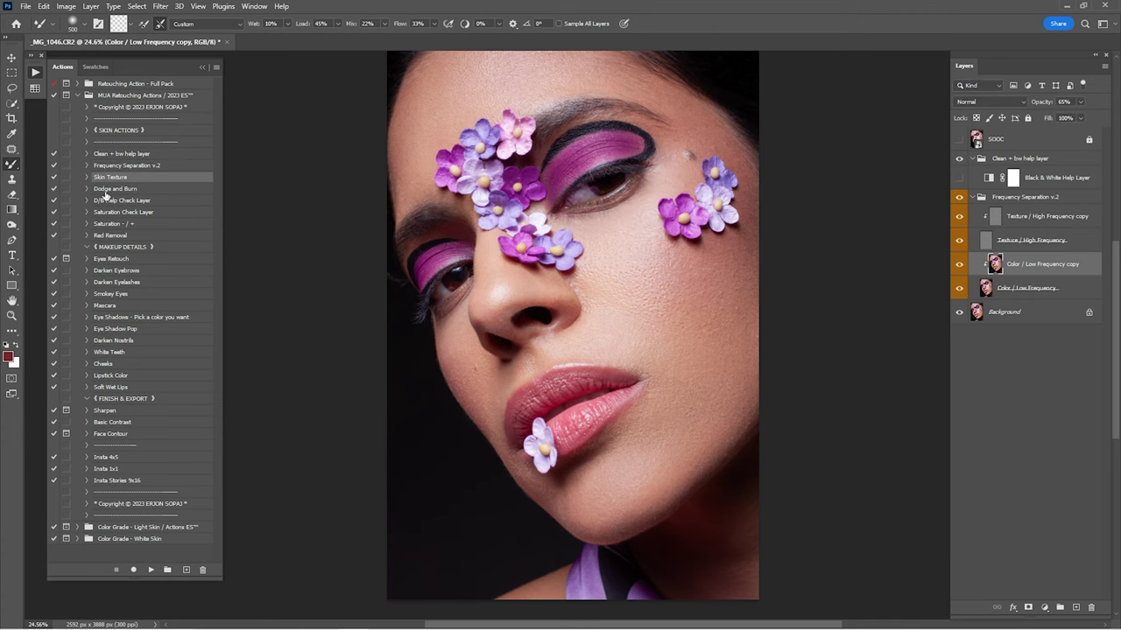
left_click(106, 190)
left_click(149, 570)
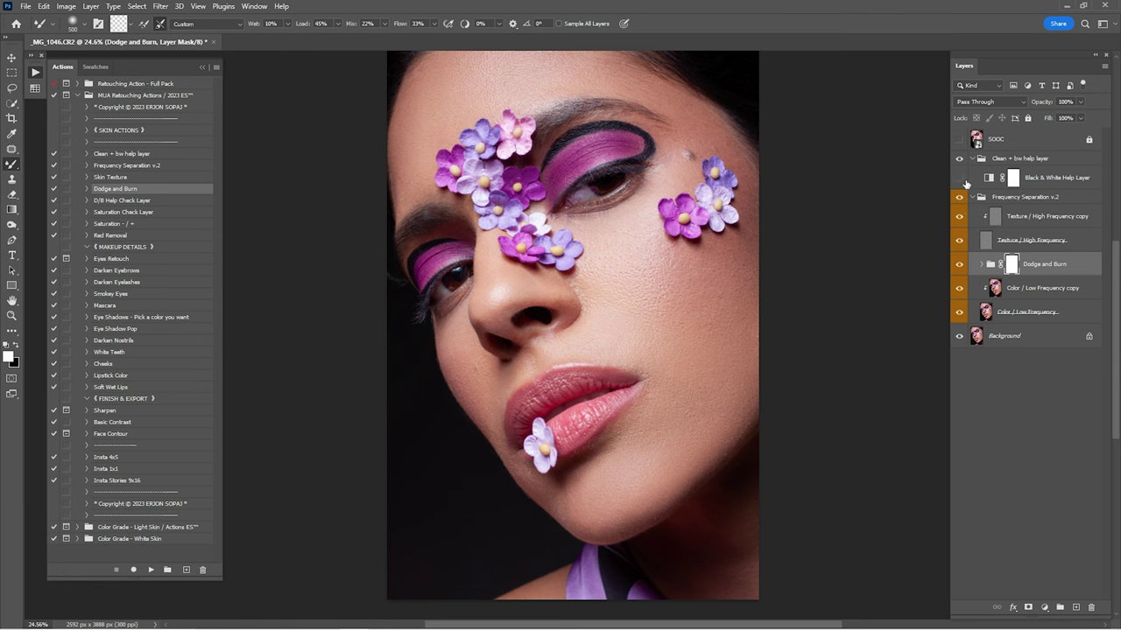
left_click(983, 265)
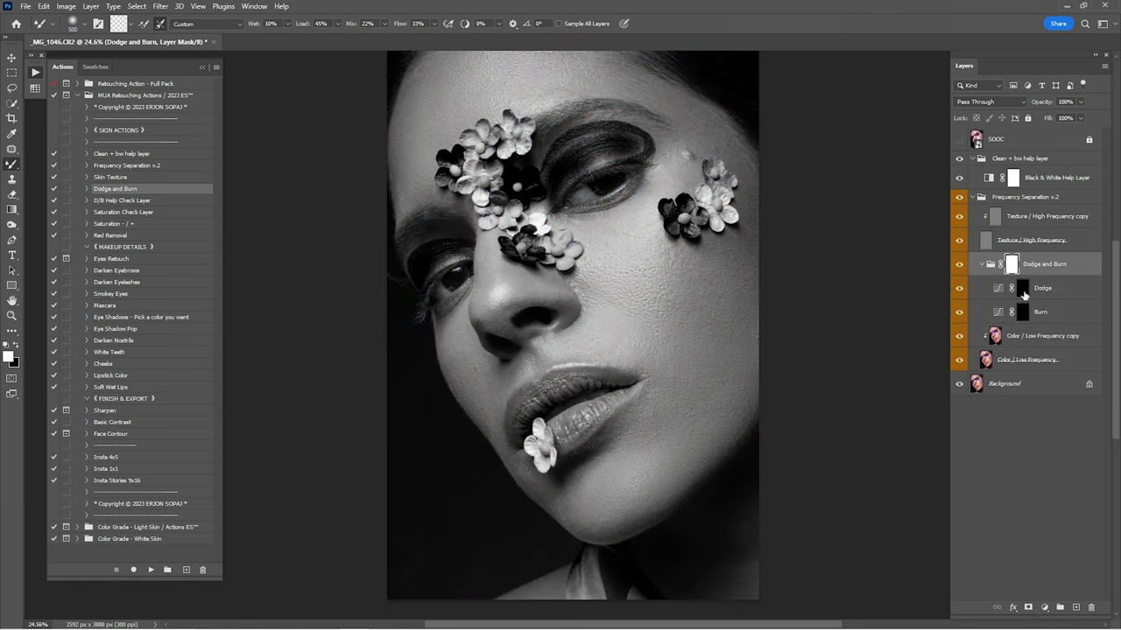
- On the new Dodge mask, brighten the forehead, nose, cheek and chin highlights with a 300 to 700 px brush at 20% opacity
key("shift+b")
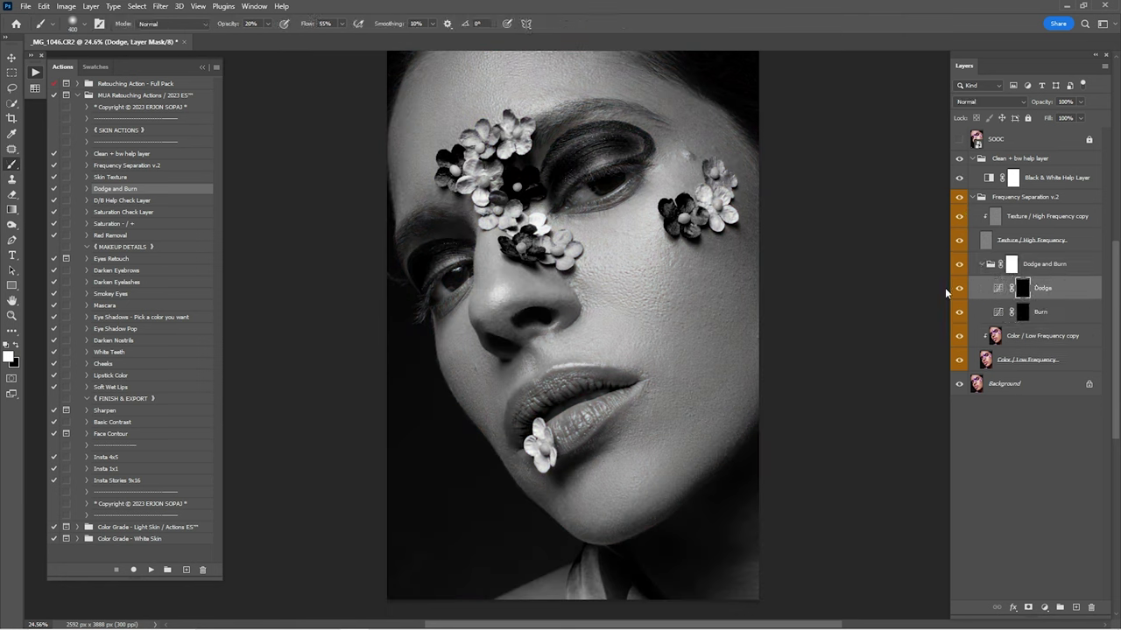
key("bracketright")
key("bracketright")
key("bracketright")
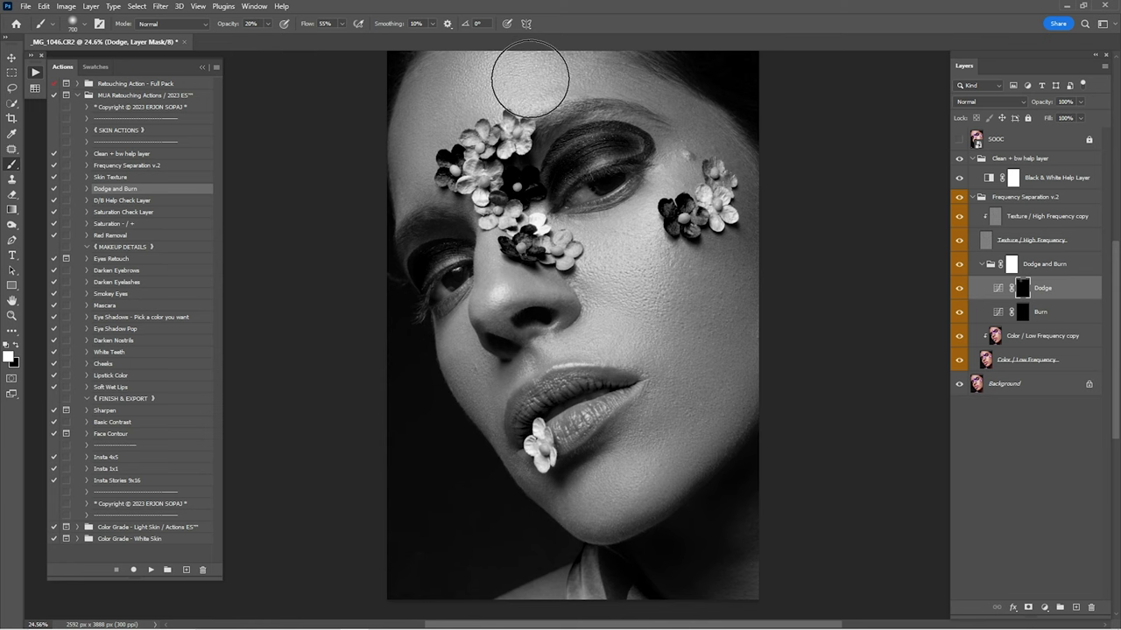
key("bracketleft")
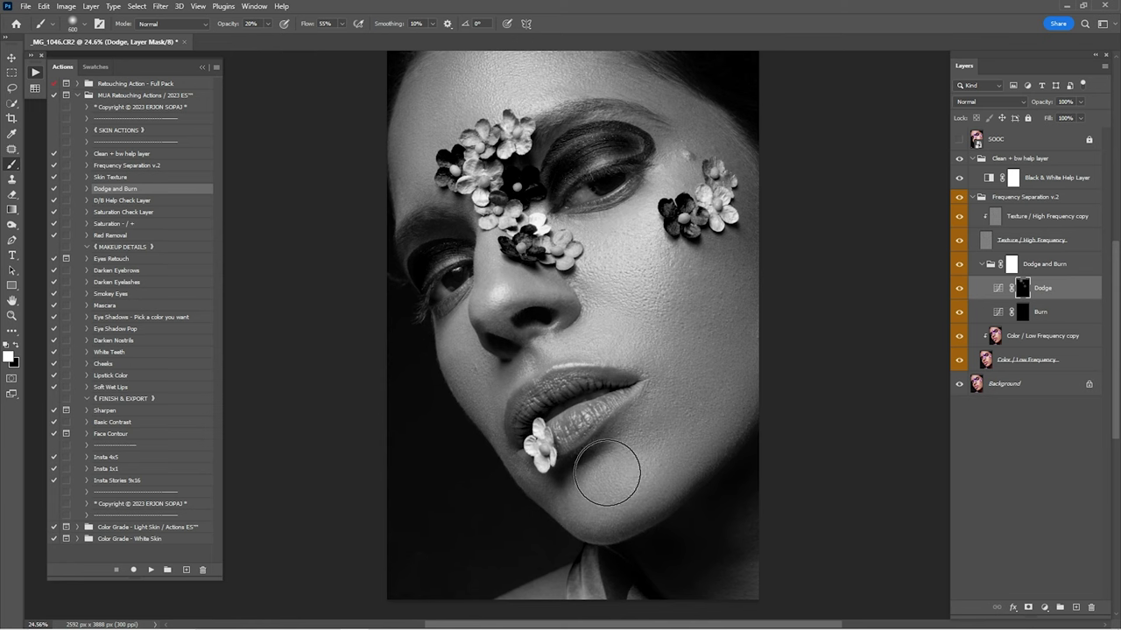
key("bracketleft")
key("bracketleft")
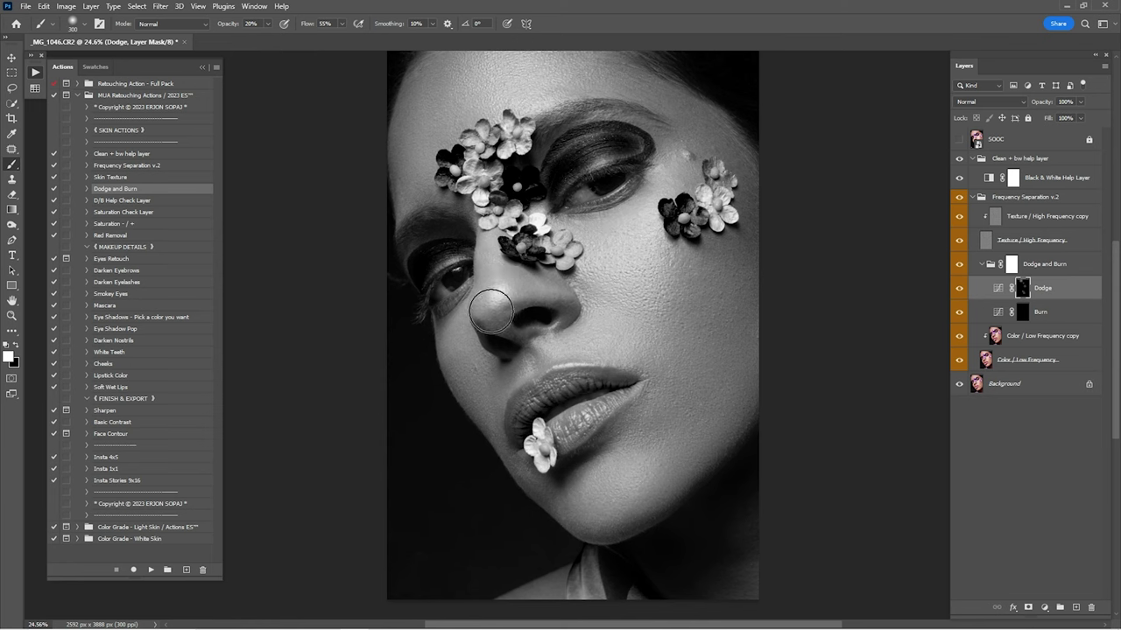
key("bracketright")
key("bracketright")
key("bracketright")
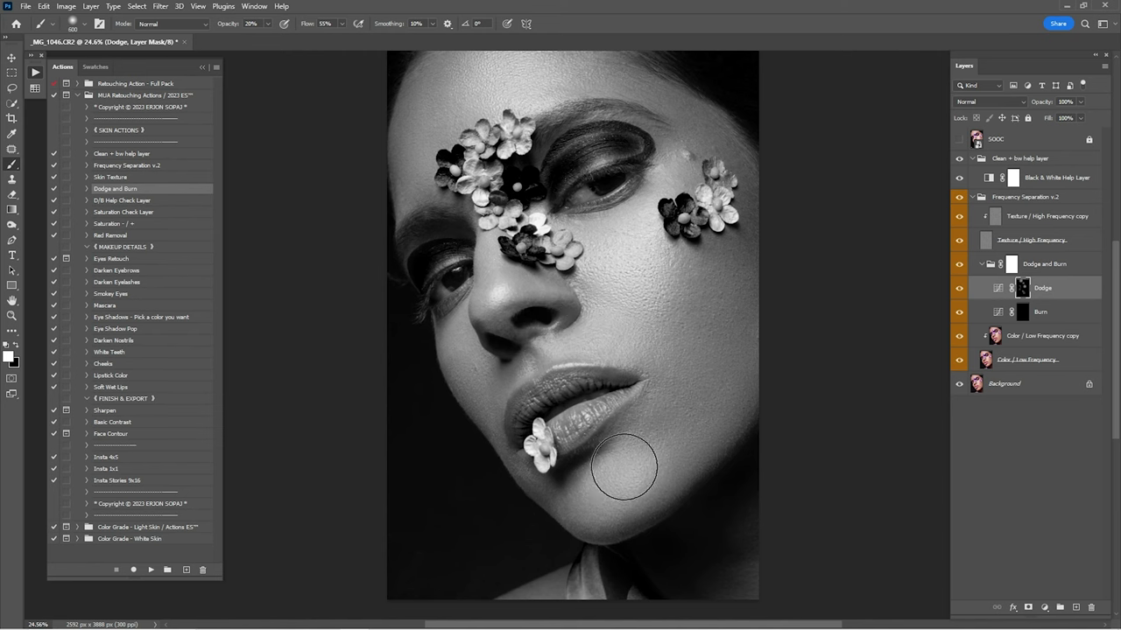
- Hide the Black & White Help Layer and toggle the Dodge layer to compare the highlights in colour
left_click(959, 177)
left_click(960, 288)
left_click(960, 288)
left_click(960, 288)
left_click(960, 288)
key("bracketleft")
key("bracketleft")
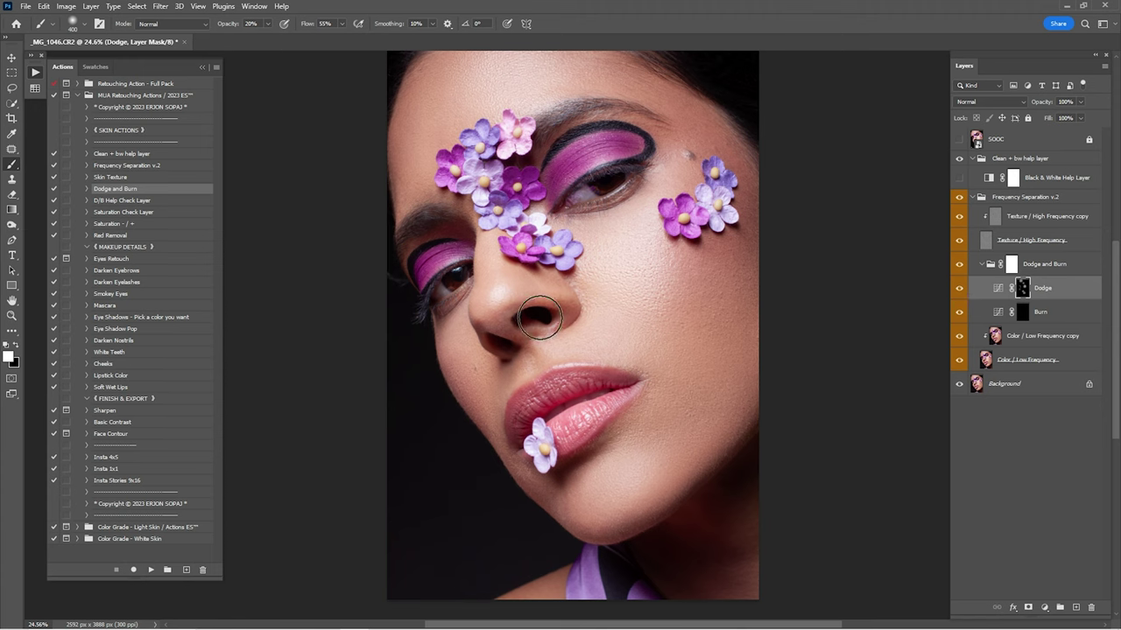
- On the Burn layer's mask, darken the shadow areas of the face with a 400 to 700 px brush at 20% opacity
key("bracketright")
key("bracketright")
left_click(1022, 312)
key("bracketright")
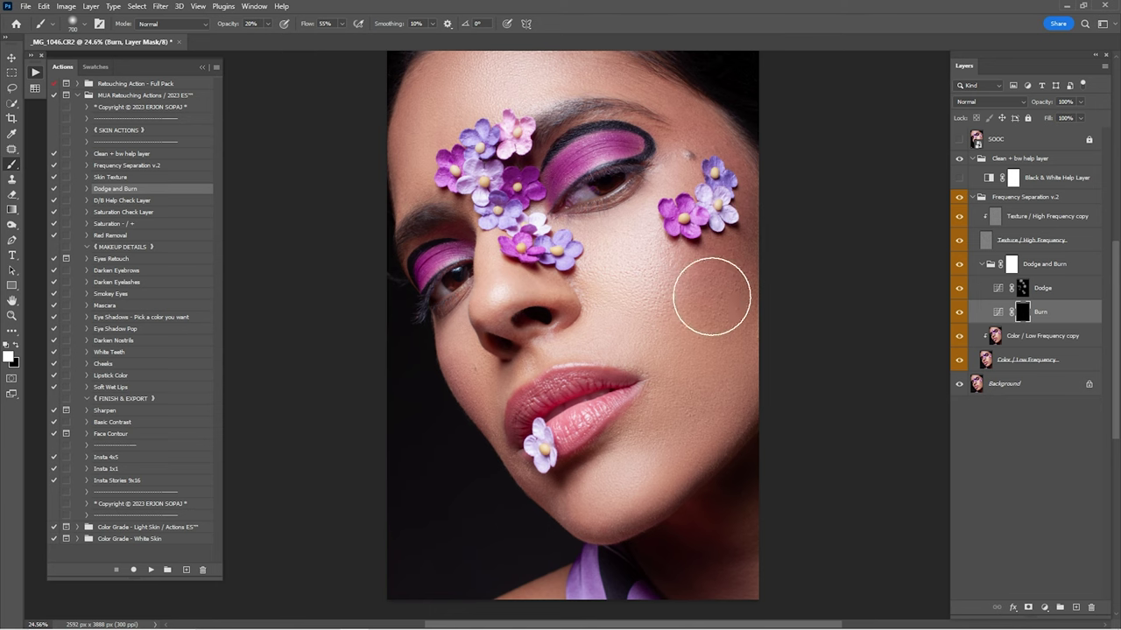
key("bracketleft")
key("bracketleft")
key("bracketleft")
mouse_move(543, 136)
left_mouse_down()
mouse_move(593, 127)
mouse_move(542, 152)
mouse_move(543, 199)
mouse_move(599, 131)
mouse_move(638, 140)
mouse_move(585, 161)
mouse_move(553, 193)
left_mouse_up()
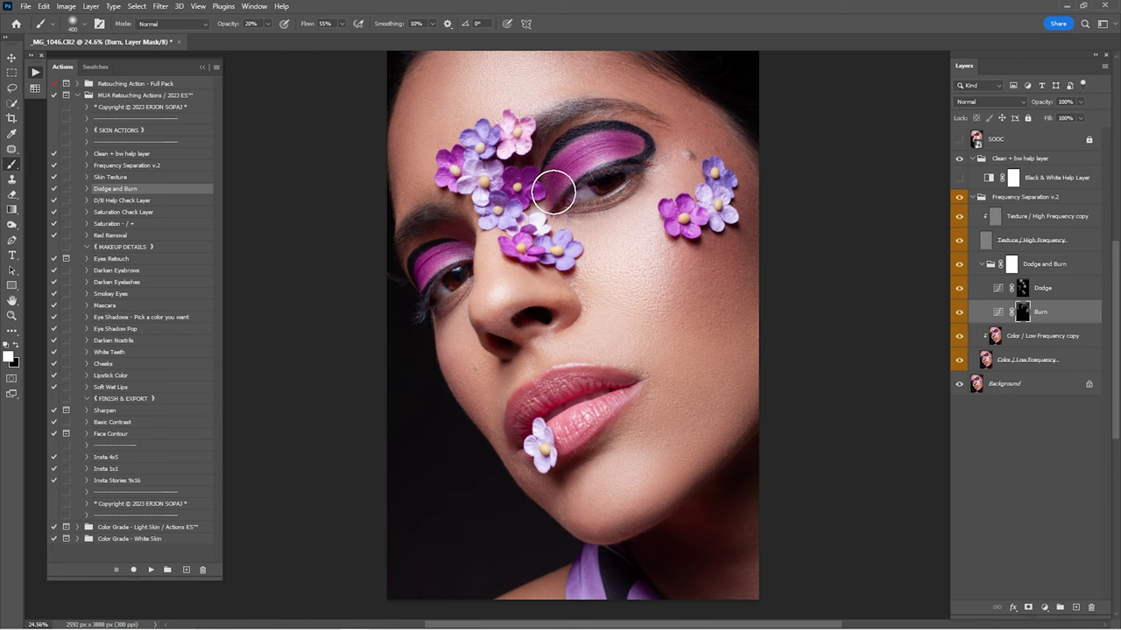
key("bracketright")
key("bracketright")
key("bracketright")
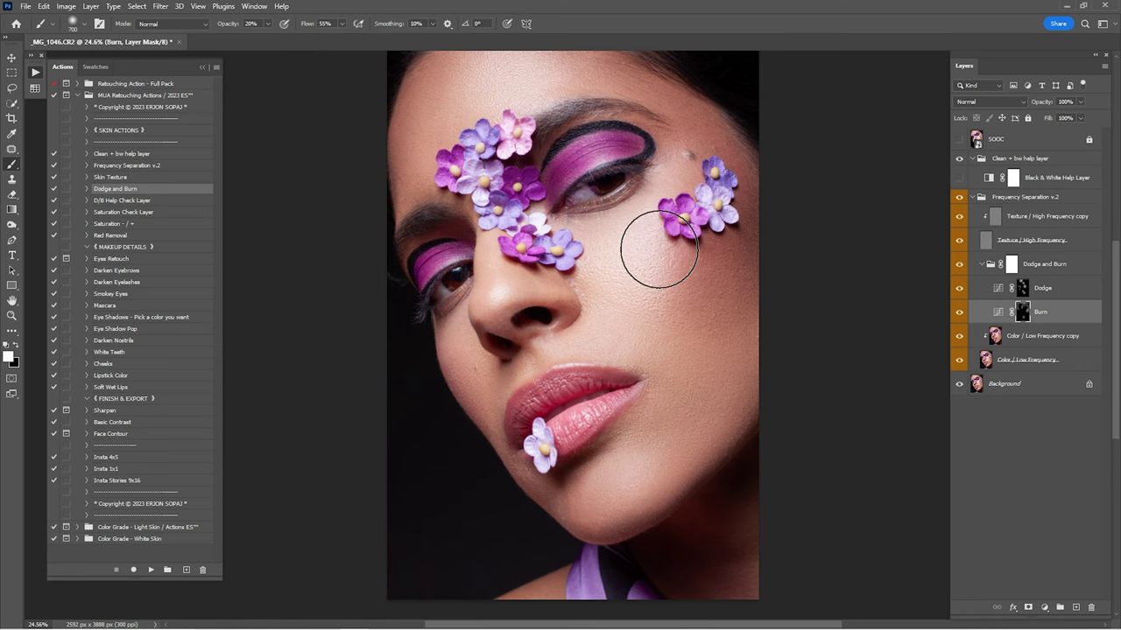
- Toggle the Dodge and Burn group's visibility to compare the face with and without it
left_click(959, 265)
left_click(961, 265)
left_click(960, 265)
left_click(959, 266)
left_click(960, 266)
left_click(959, 265)
- Collapse the Frequency Separation v.2 group and toggle its visibility to compare before and after
left_click(979, 198)
left_click(959, 199)
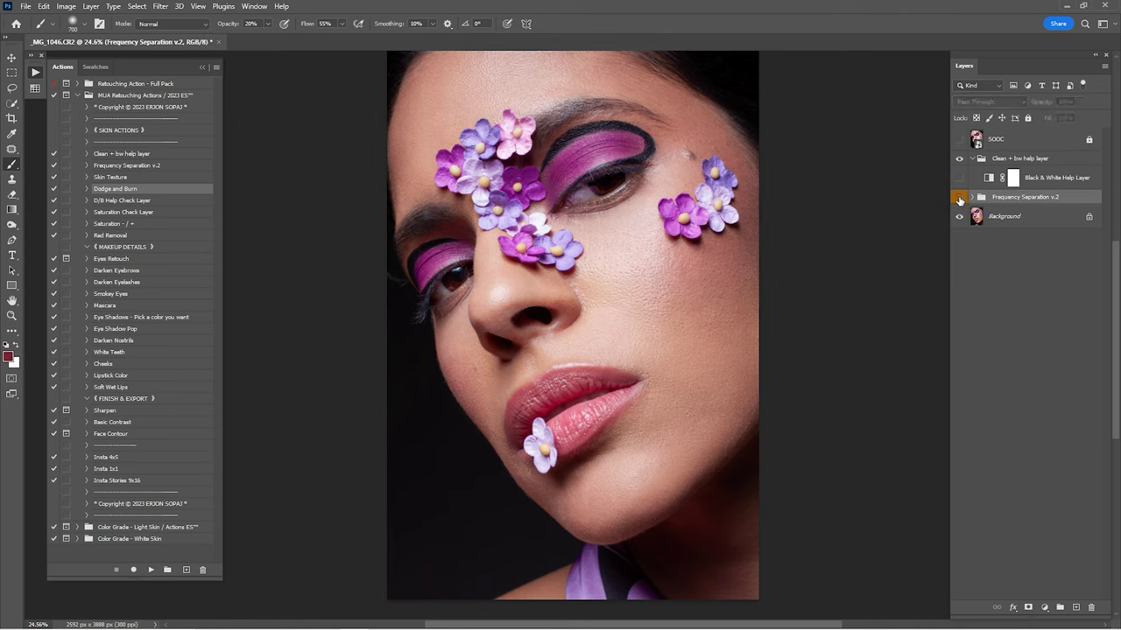
left_click(959, 200)
left_click(958, 199)
left_click(958, 200)
- On the Texture / High Frequency copy layer, clone clean skin texture over blemishes on the near cheek, between the nose and the flowers
left_click(972, 198)
left_click(1043, 219)
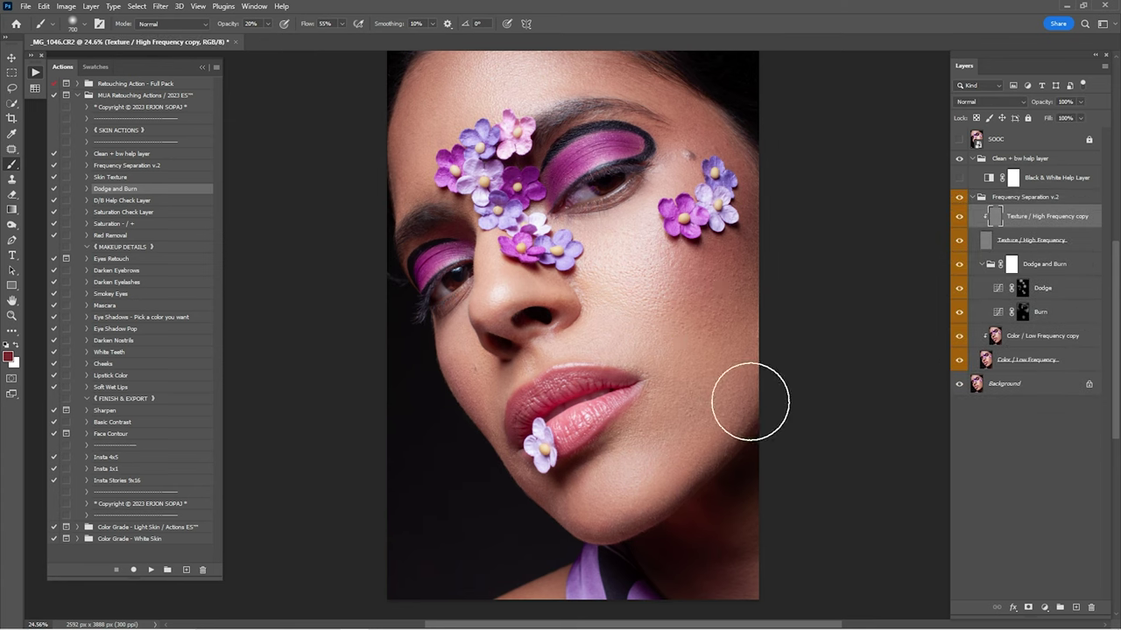
left_click(11, 180)
key("ctrl+space")
mouse_move(722, 357)
left_mouse_down()
mouse_move(742, 362)
mouse_move(727, 328)
left_mouse_up()
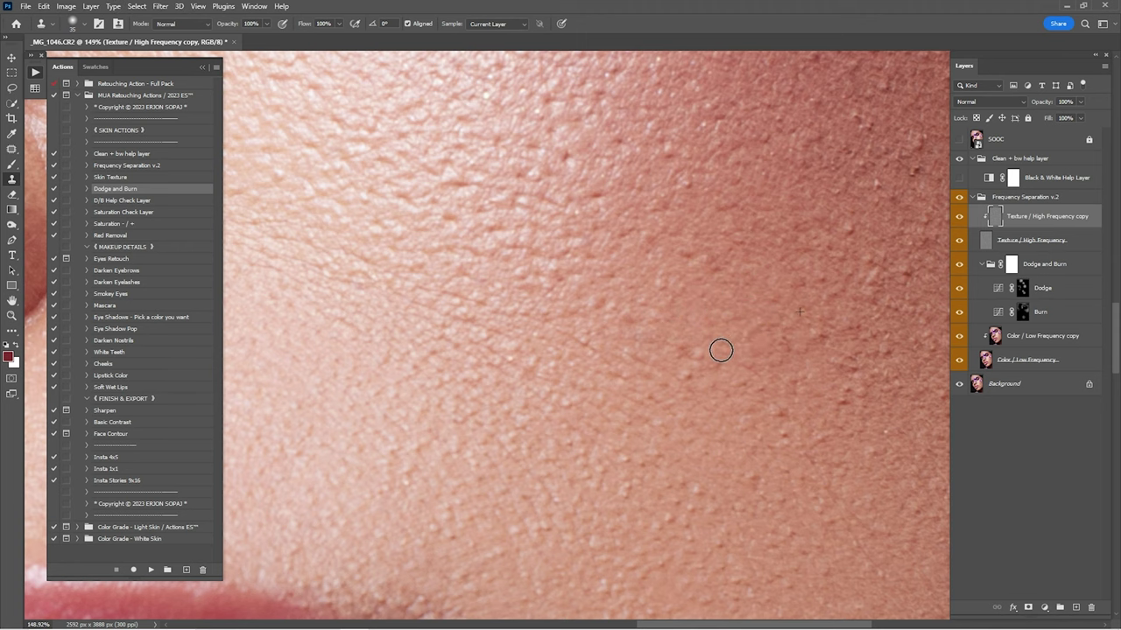
left_click_drag(623, 267, 678, 395)
scroll(688, 455, "up", 5)
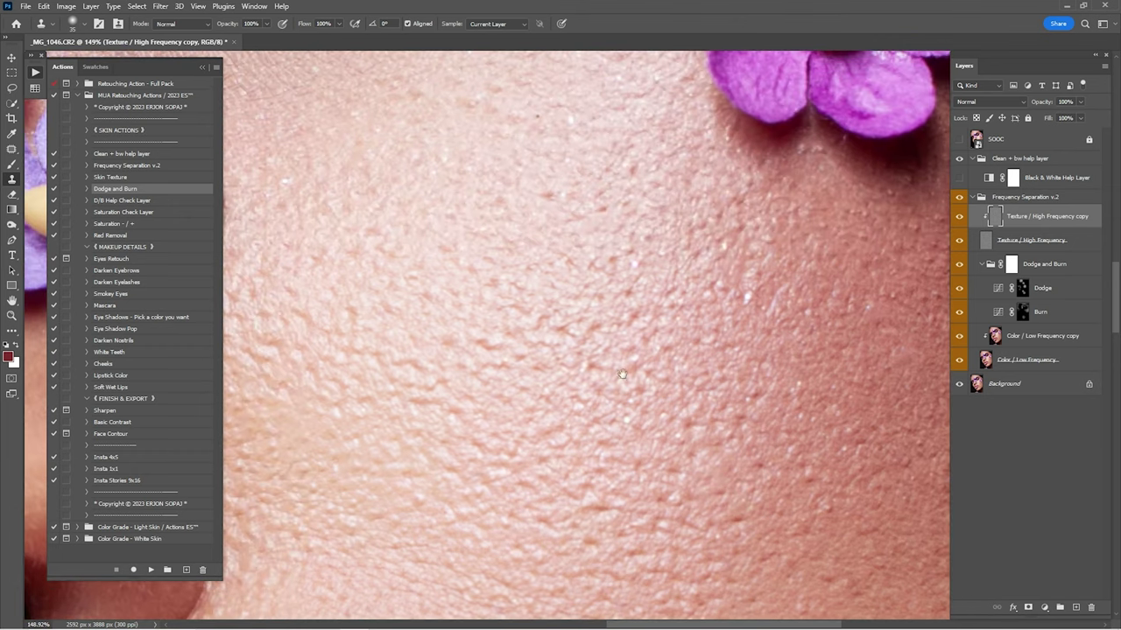
left_click(701, 413, "alt")
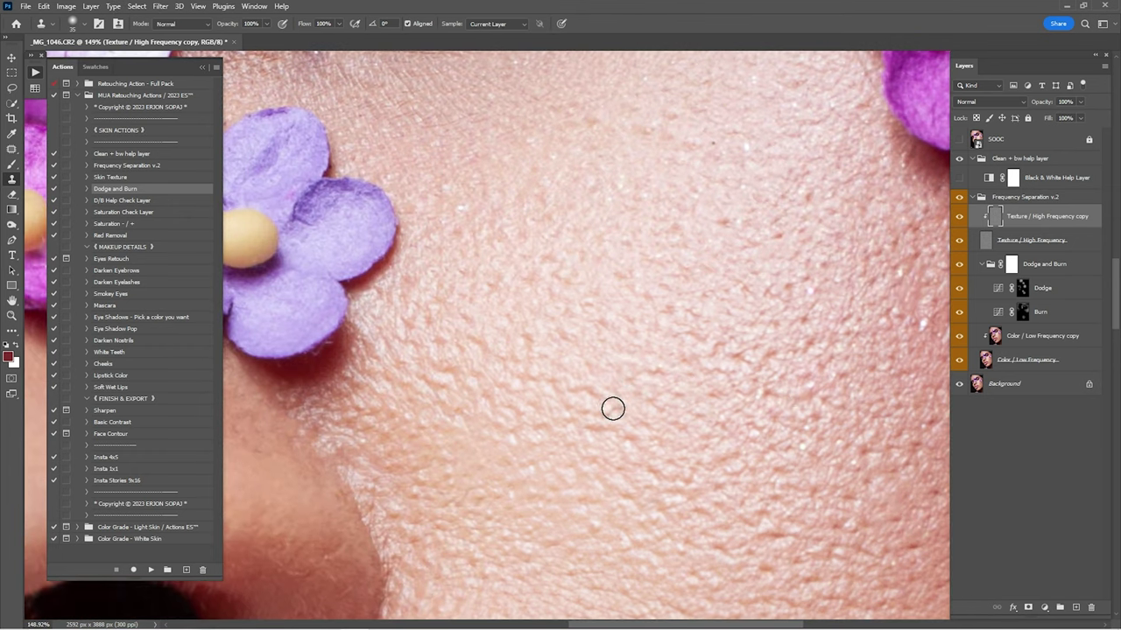
scroll(613, 408, "up", 3)
left_click_drag(620, 185, 424, 595)
left_click_drag(591, 412, 534, 412)
left_click_drag(665, 613, 668, 415)
- Clone out rough texture spots on the outer cheek below the flowers and above the corner of the mouth
key("s")
left_click_drag(834, 423, 817, 436)
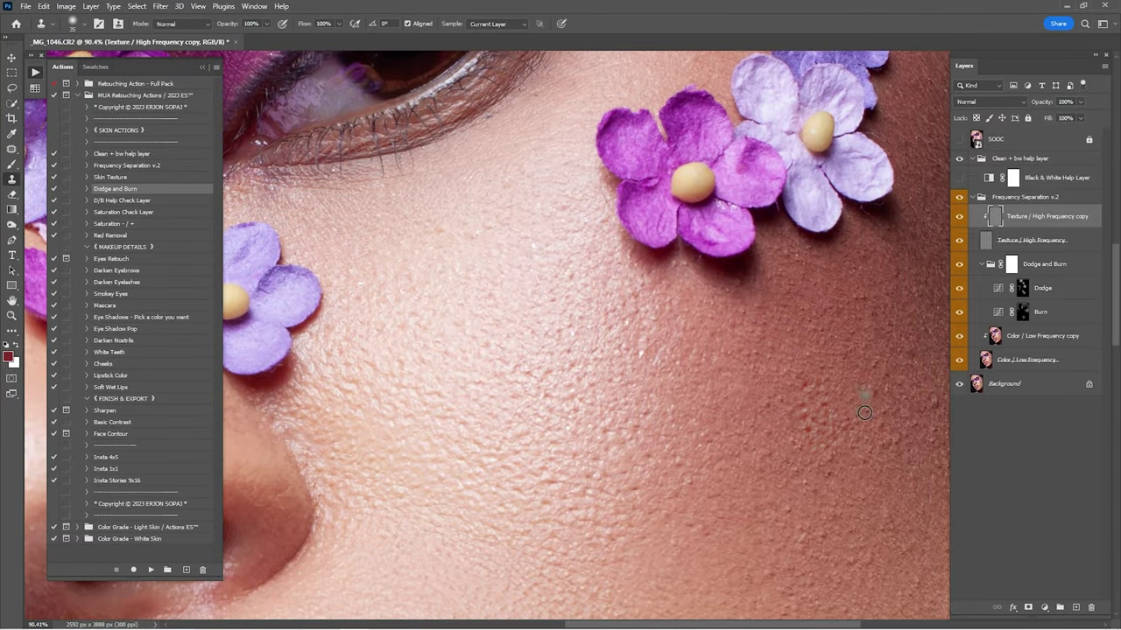
scroll(728, 385, "up", 4)
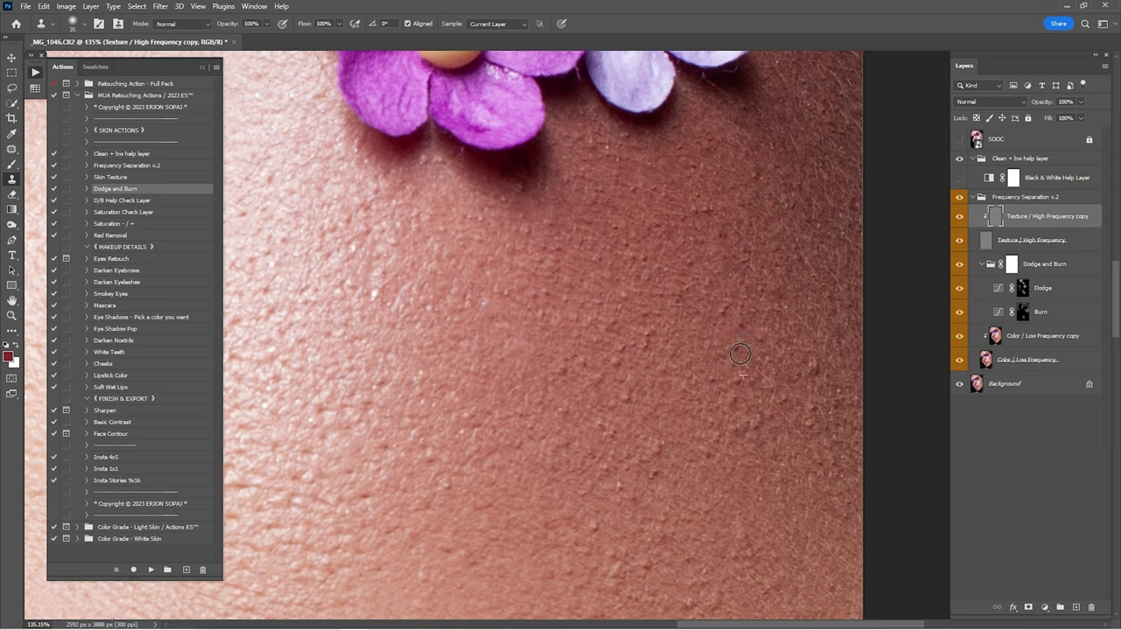
left_click_drag(799, 394, 814, 270)
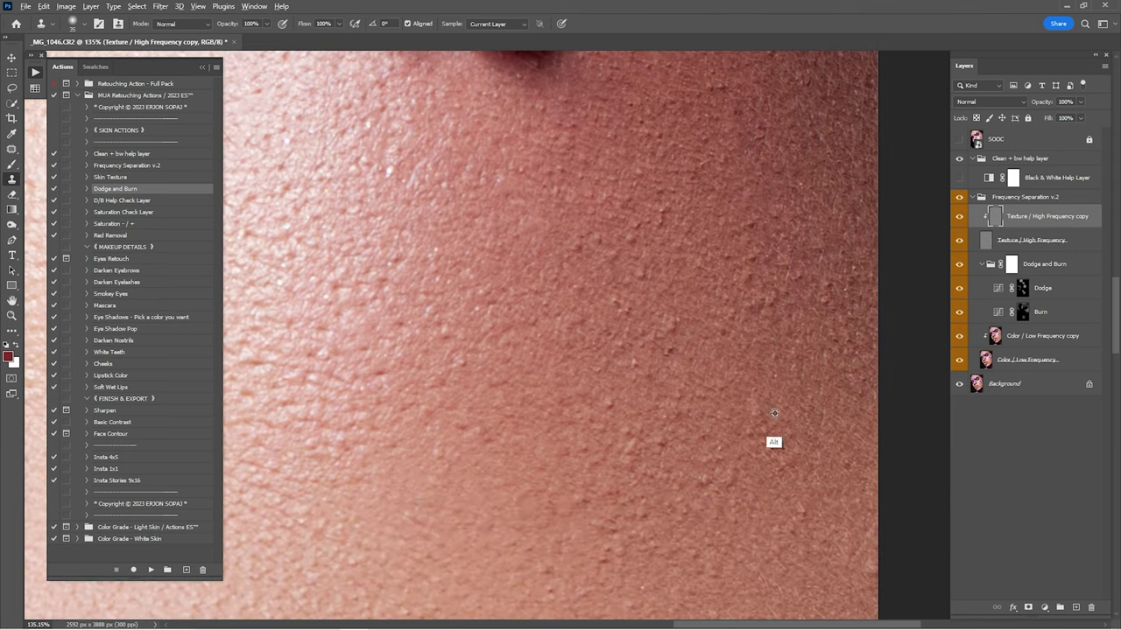
scroll(760, 445, "down", 2)
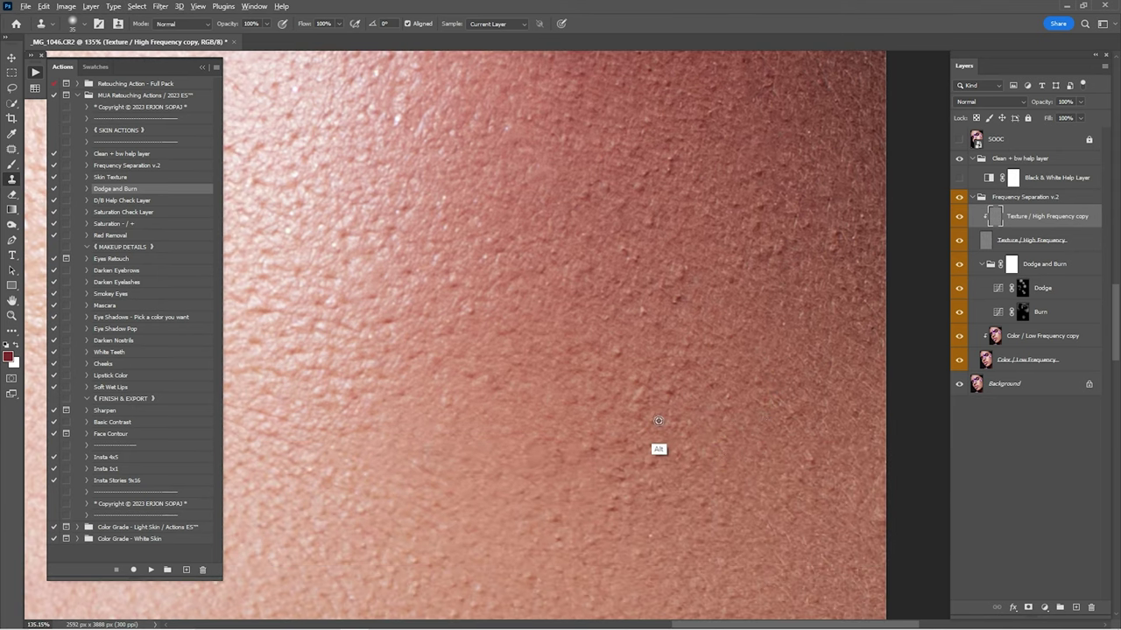
left_click_drag(588, 561, 721, 263)
left_click_drag(563, 328, 682, 432)
left_click(682, 432, "alt")
left_click(640, 428)
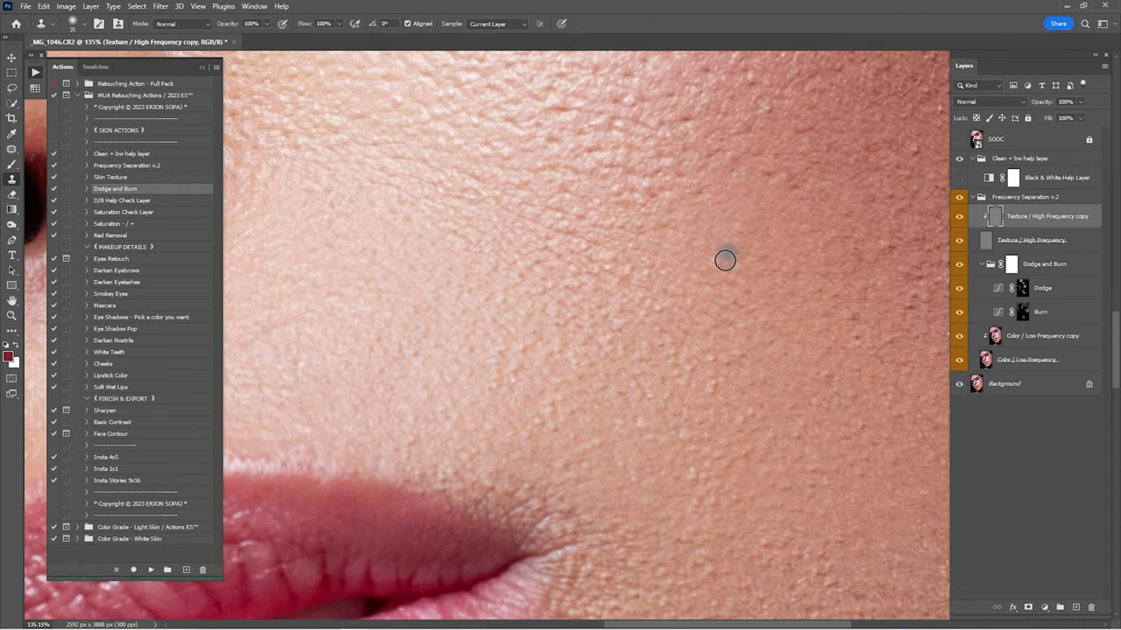
- Clone clean texture over blemishes on the chin beside the lip flower and on the far cheek next to the nose
scroll(725, 260, "down", 3)
scroll(745, 471, "up", 4)
left_click_drag(745, 470, 675, 395)
mouse_move(561, 255)
left_mouse_down()
mouse_move(635, 443)
mouse_move(697, 519)
left_mouse_up()
left_click(584, 450)
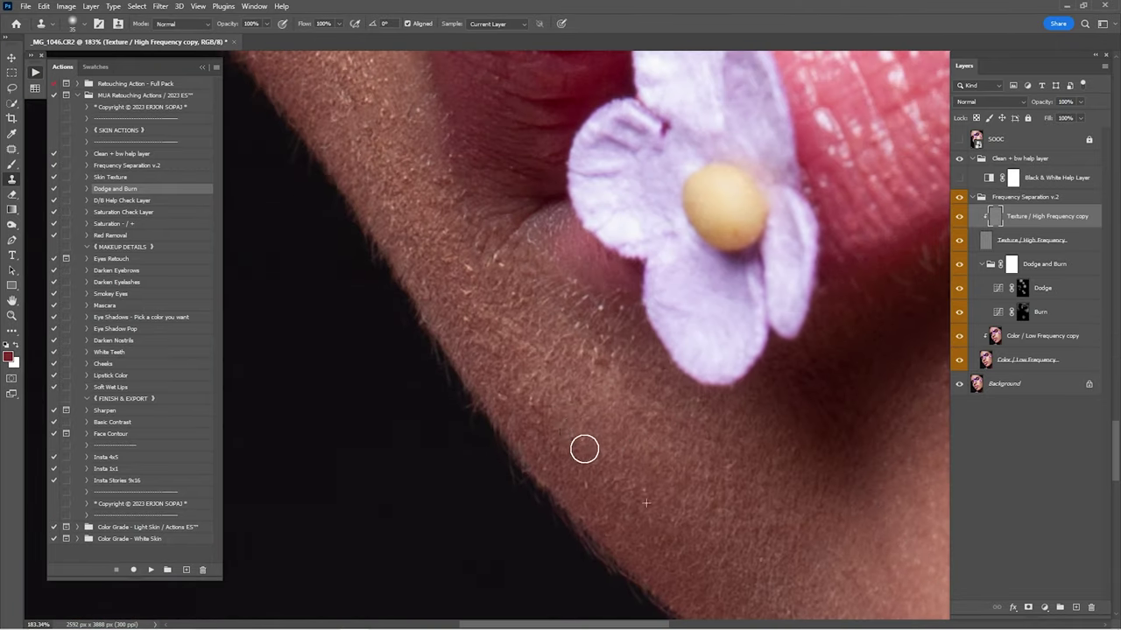
scroll(584, 449, "up", 6)
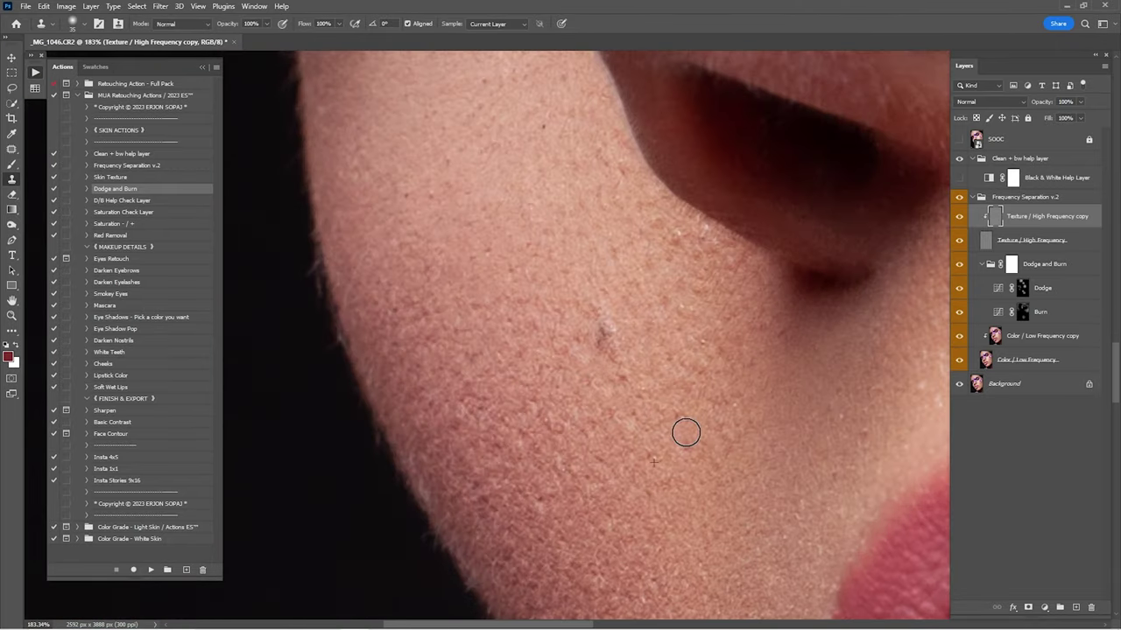
left_click_drag(625, 98, 643, 415)
left_click_drag(683, 105, 596, 472)
left_click_drag(510, 123, 554, 464)
- Clean up the texture above the far eyebrow and on the forehead, and touch up the near cheek with the Clone Stamp
key("j")
left_click_drag(289, 193, 682, 381)
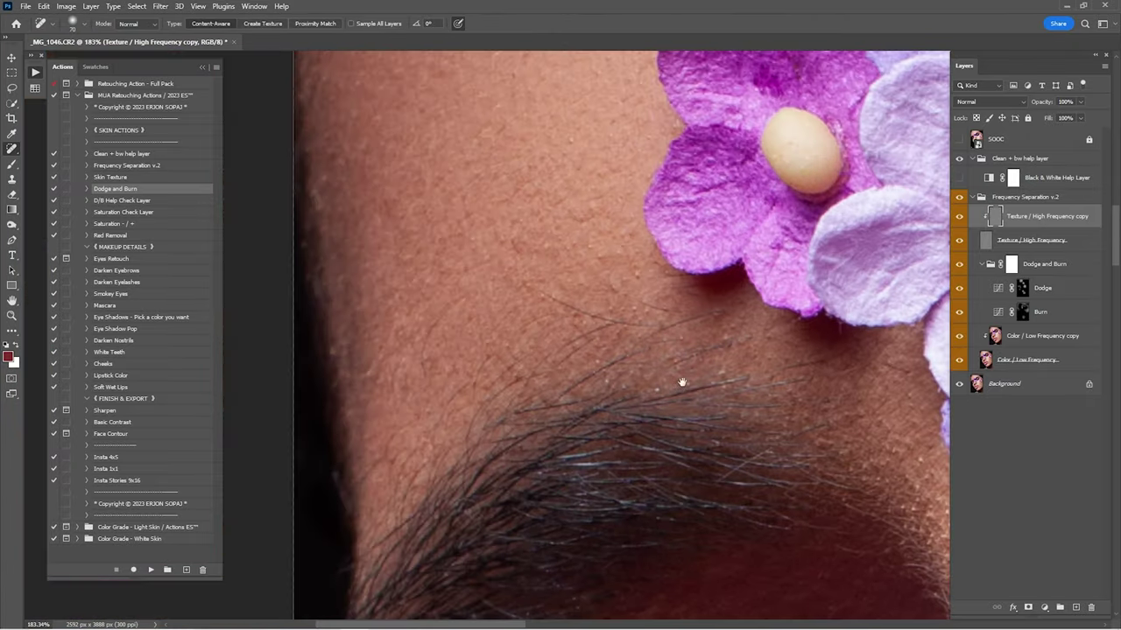
scroll(678, 368, "up", 5)
key("s")
left_click_drag(473, 198, 385, 198)
left_click_drag(780, 437, 700, 348)
left_click(794, 289)
scroll(794, 288, "down", 10)
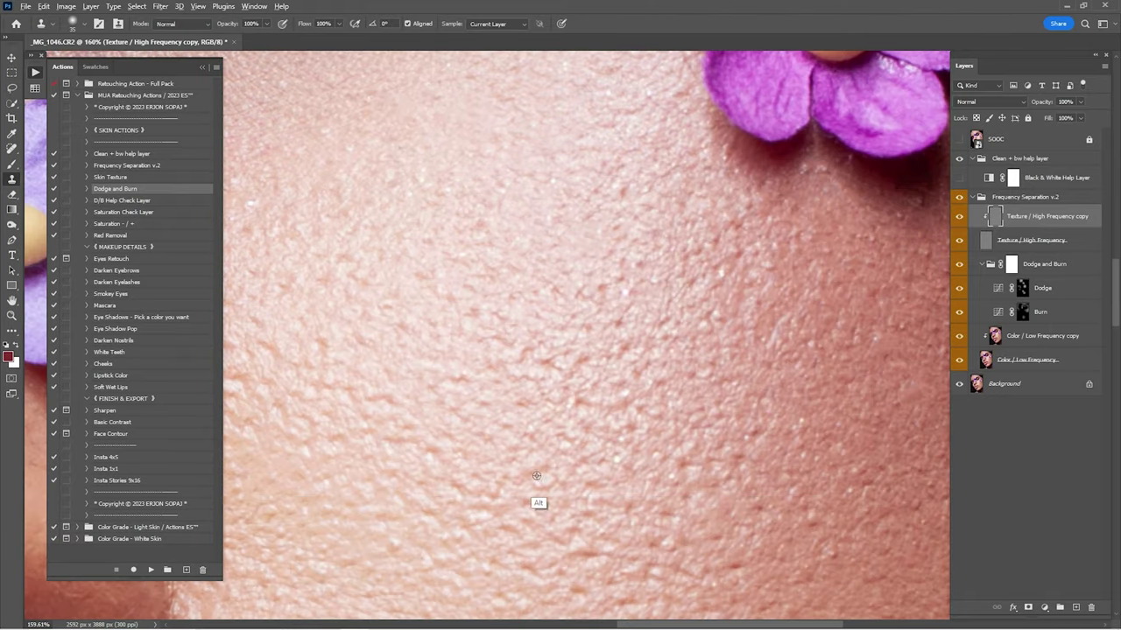
mouse_move(627, 341)
left_mouse_down()
mouse_move(525, 341)
mouse_move(628, 350)
left_mouse_up()
- Toggle the Frequency Separation v.2 group on the whole portrait to compare the texture cleanup, and collapse the group
scroll(759, 193, "down", 6)
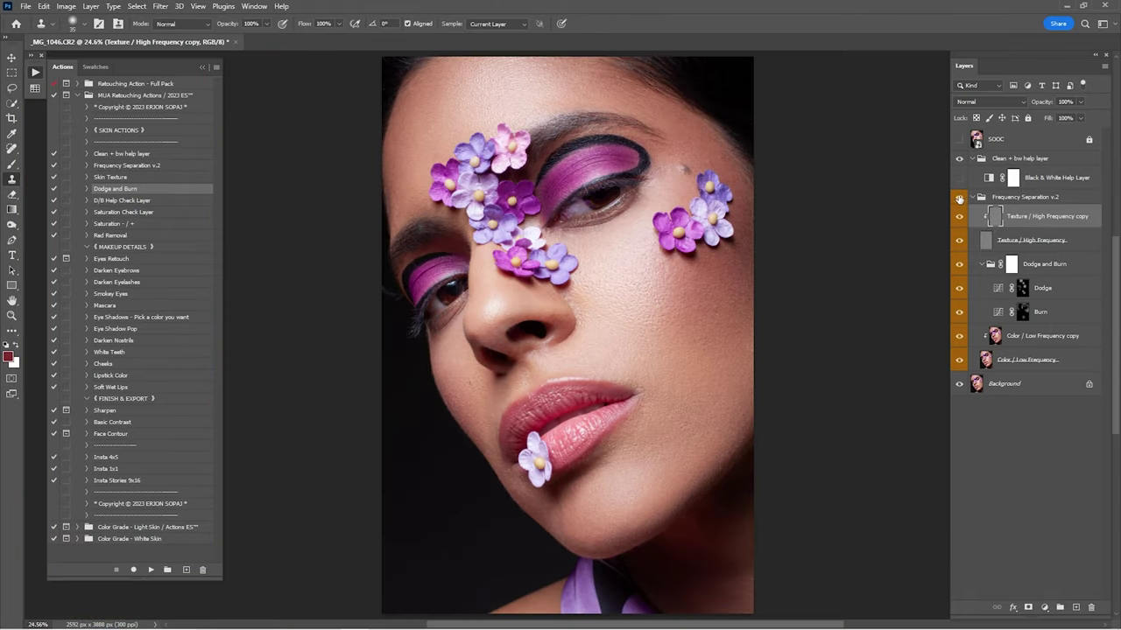
left_click(960, 198)
left_click(959, 197)
left_click(1016, 197)
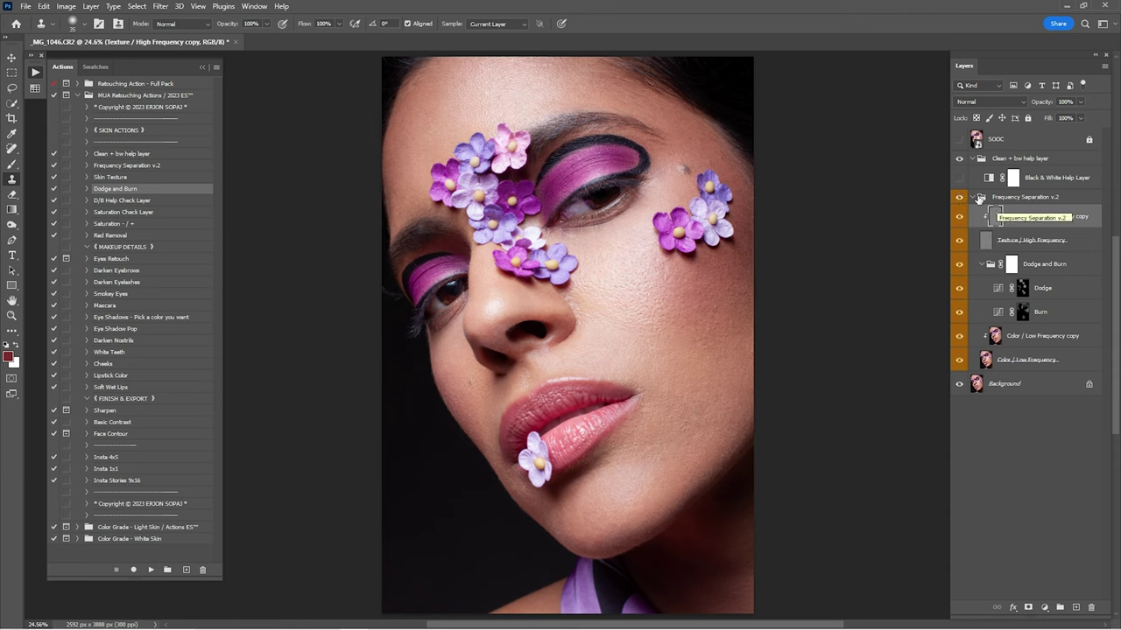
left_click(982, 197)
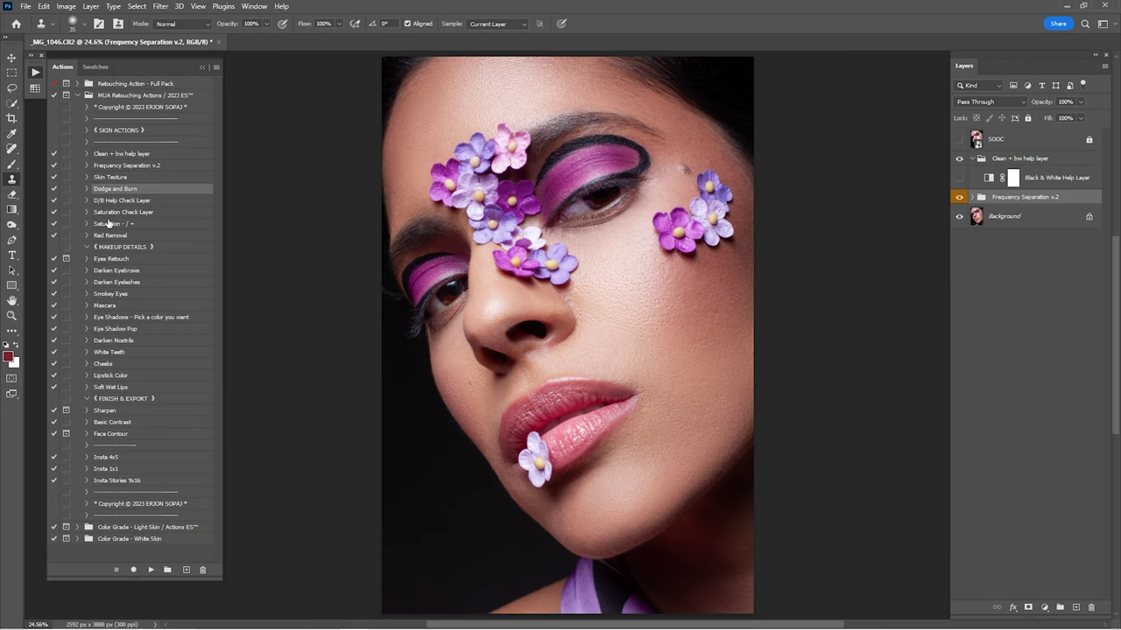
- Run the Eyes Retouch action, continue past its message and accept the Gaussian Blur
left_click(117, 260)
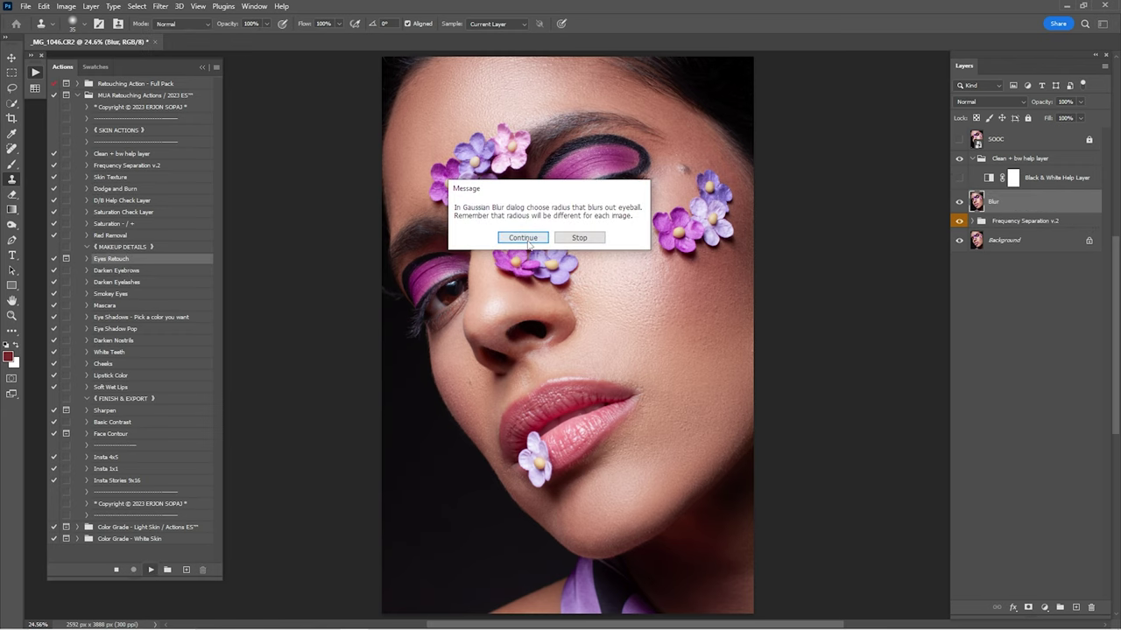
left_click(525, 240)
left_click(938, 146)
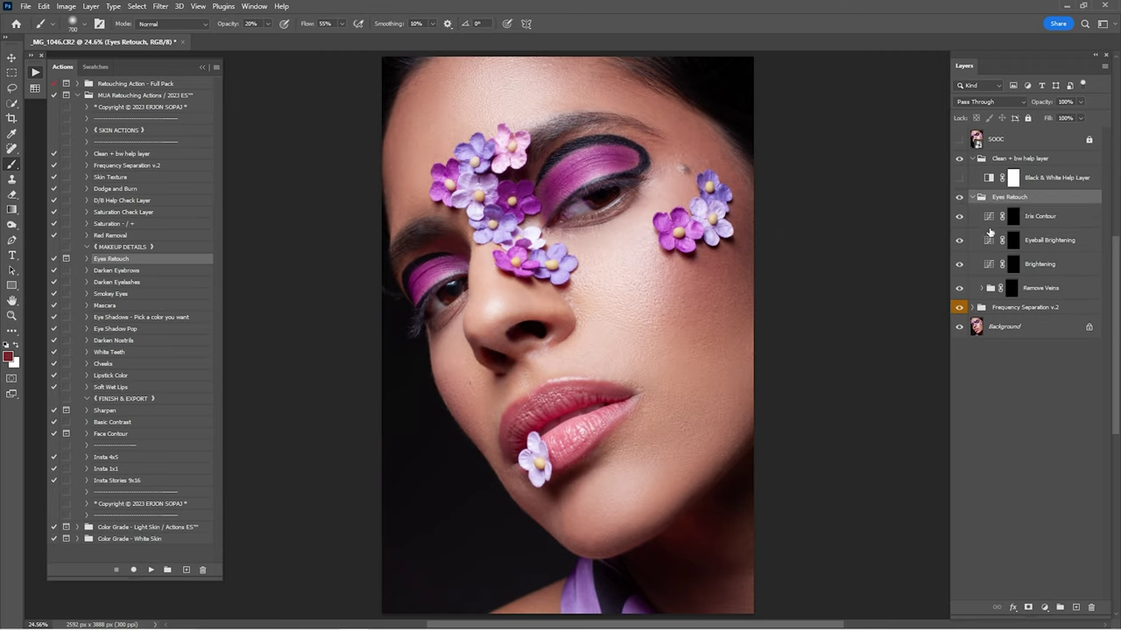
- On the Brightening layer's mask, paint the near eye's iris white with an 80 px brush at 100% opacity
left_click(1013, 271)
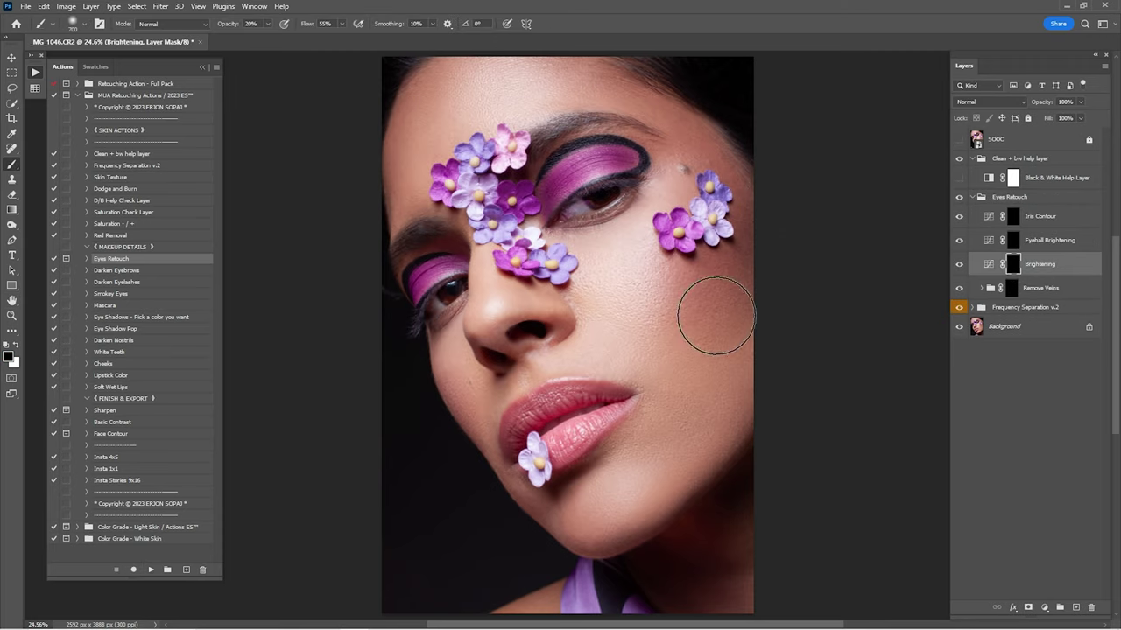
key("x")
key("ctrl+space")
left_click_drag(580, 191, 643, 257)
key("0")
key("[")
key("[")
key("[")
key("[")
key("[")
key("[")
key("[")
key("[")
key("[")
key("[")
key("[")
key("[")
key("[")
mouse_move(574, 265)
left_mouse_down()
mouse_move(554, 262)
mouse_move(543, 280)
mouse_move(593, 255)
left_mouse_up()
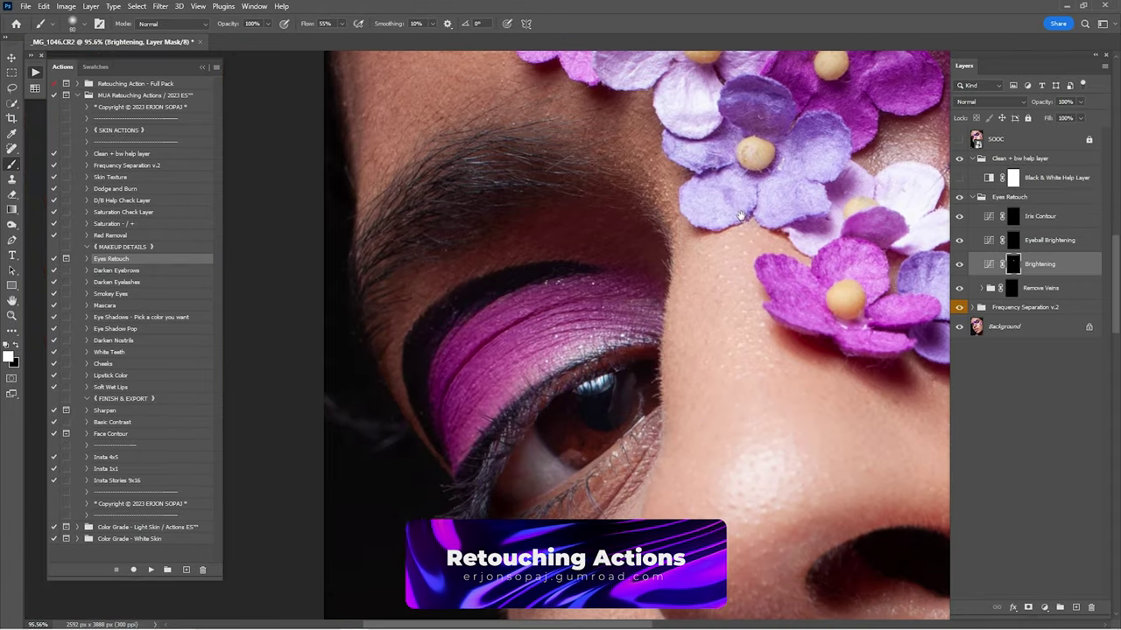
- Brighten the far eye's iris with a 70 px brush and set the Brightening layer's opacity to 50%
left_click_drag(741, 216, 766, 99)
key("[")
mouse_move(586, 345)
left_mouse_down()
mouse_move(548, 360)
mouse_move(578, 362)
mouse_move(555, 368)
left_mouse_up()
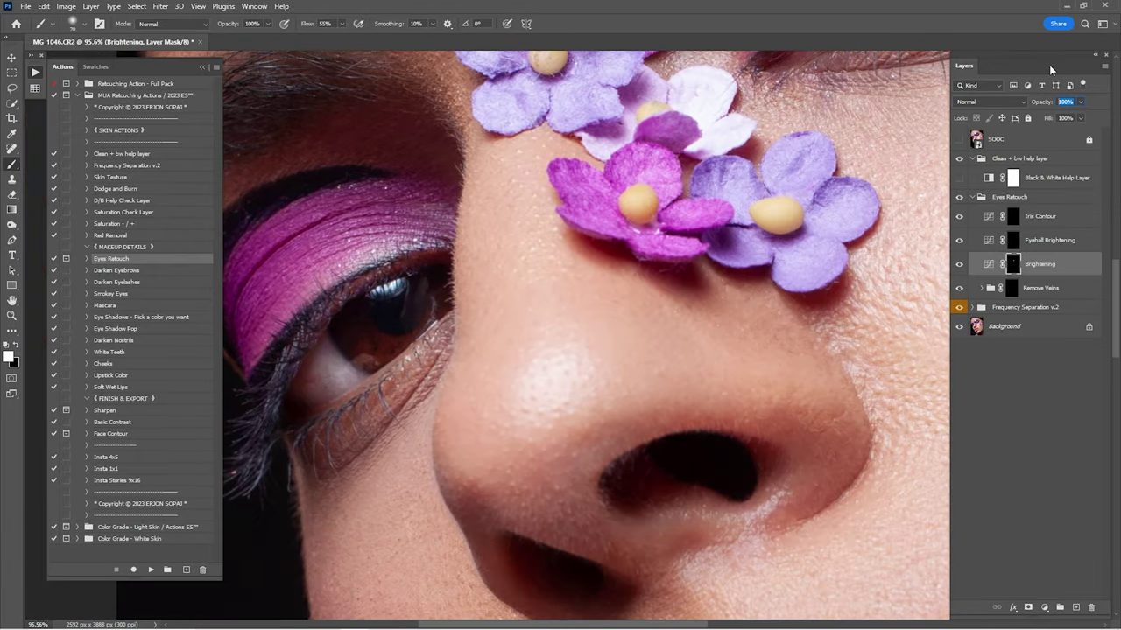
type("50")
key("Return")
- Paint the whites of both eyes on the Eyeball Brightening mask with an 80 px brush, and toggle the layer to compare
left_click(1021, 247)
left_click_drag(832, 240, 709, 255)
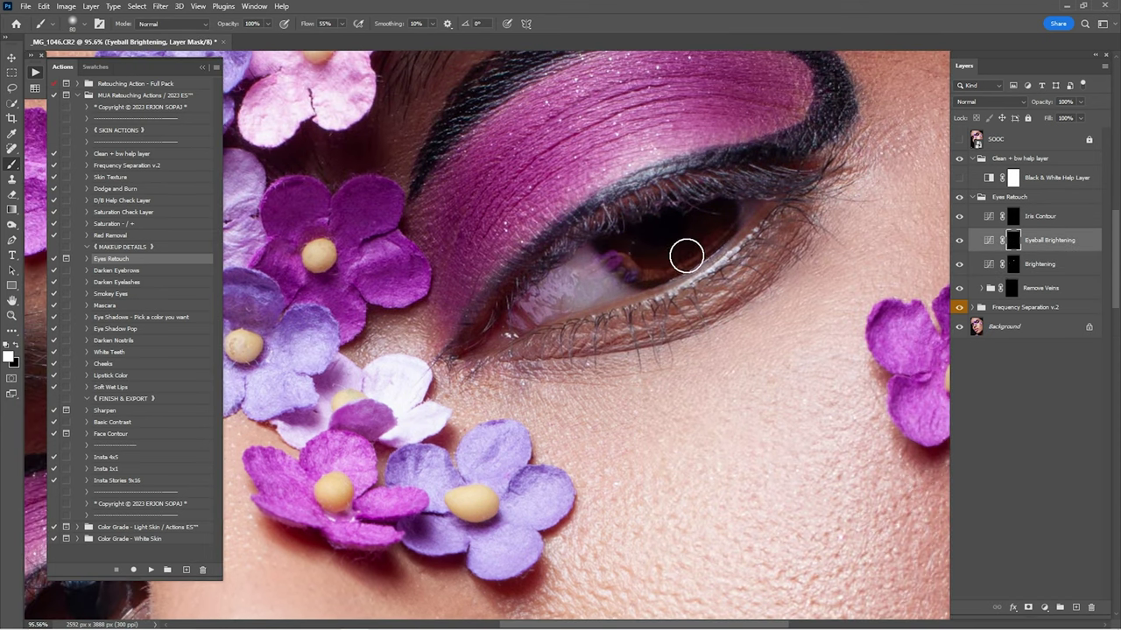
mouse_move(306, 525)
left_mouse_down()
mouse_move(672, 364)
mouse_move(848, 219)
left_mouse_up()
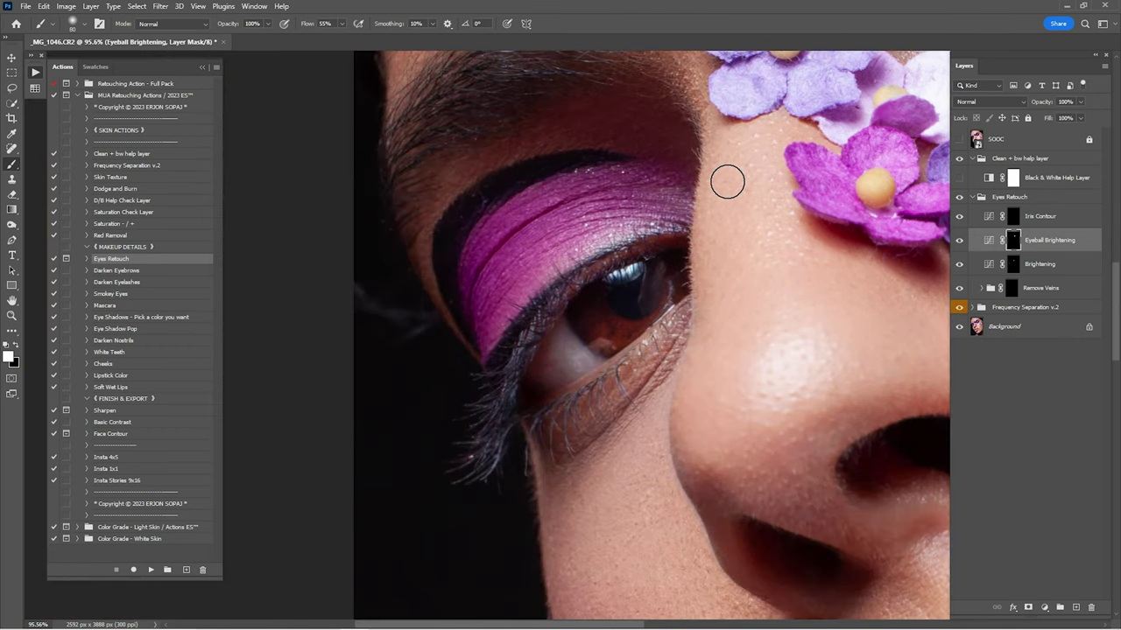
key("ctrl+0")
left_click(960, 240)
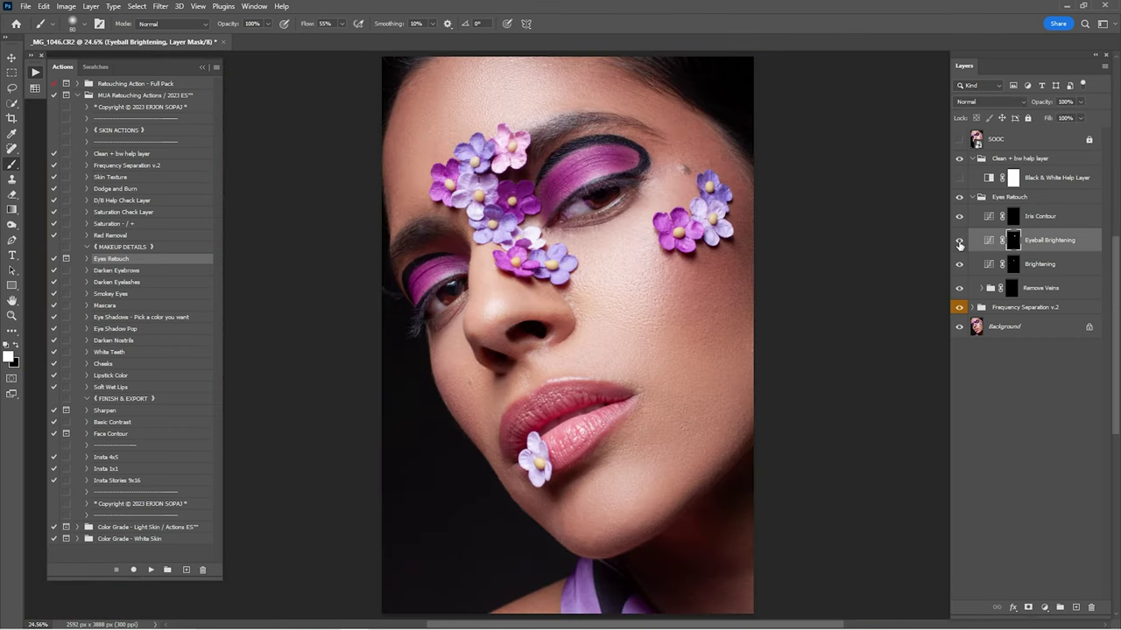
left_click(959, 242)
left_click(959, 242)
- On the Iris Contour mask, darken the near eye's contour, lash line and black eyeliner with a 70 to 80 px brush
left_click(1013, 216)
key("z")
left_click_drag(604, 196, 665, 198)
key("b")
left_click_drag(638, 232, 726, 301)
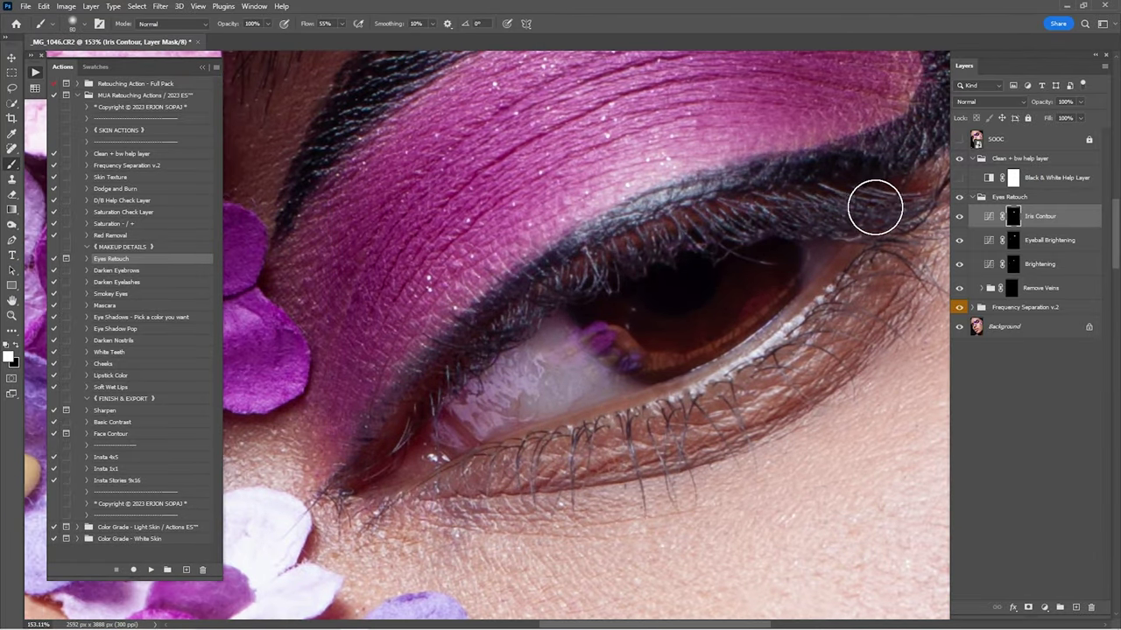
scroll(584, 289, "up", 2)
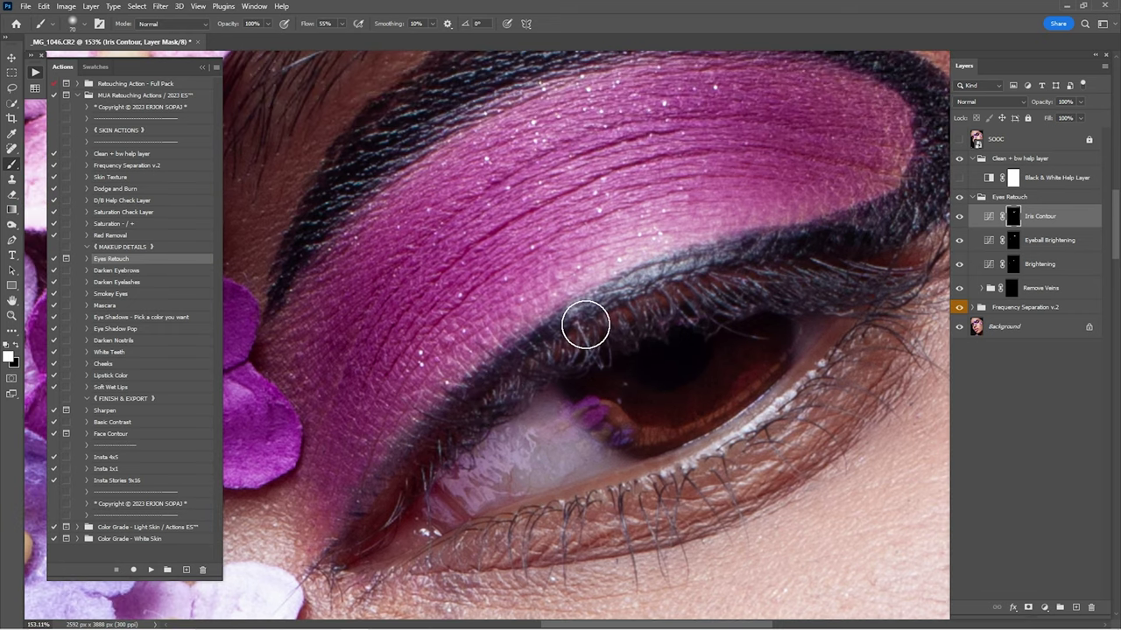
left_click_drag(914, 219, 858, 310)
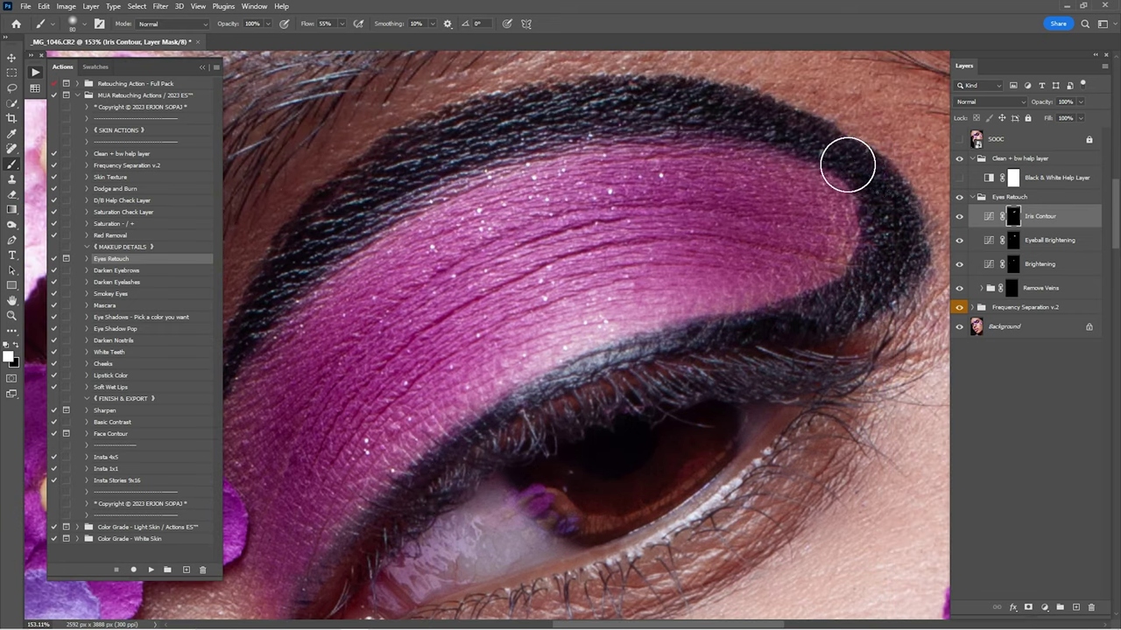
left_click_drag(768, 124, 905, 124)
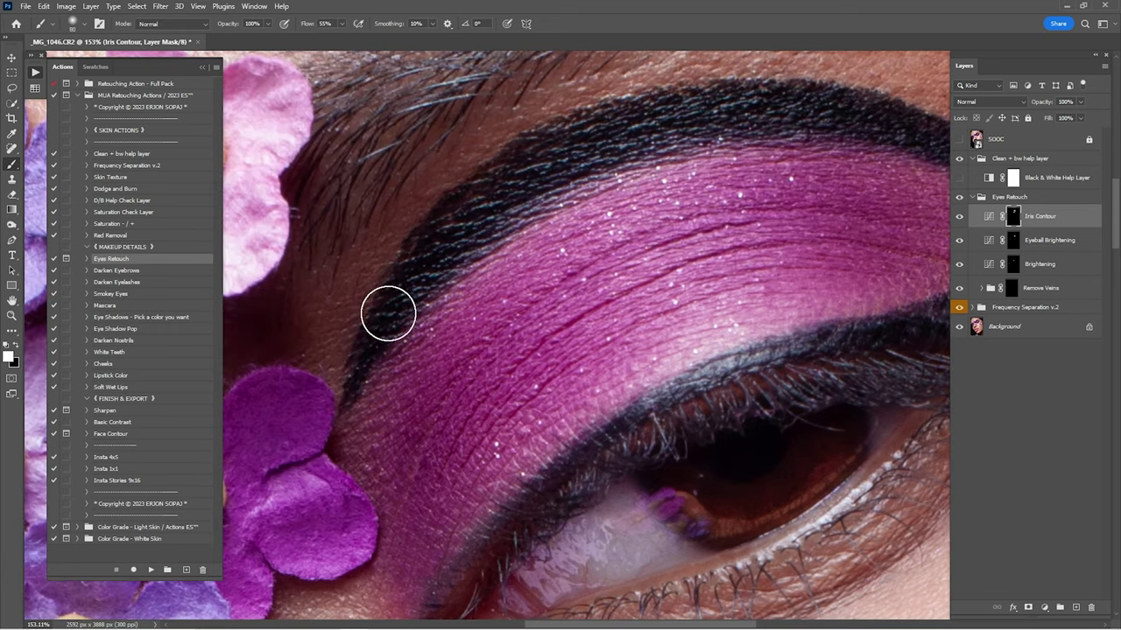
- Darken the far eye's contour and eyeliner on the Iris Contour mask with an 80 to 100 px brush
scroll(671, 120, "down", 5)
scroll(701, 373, "up", 3)
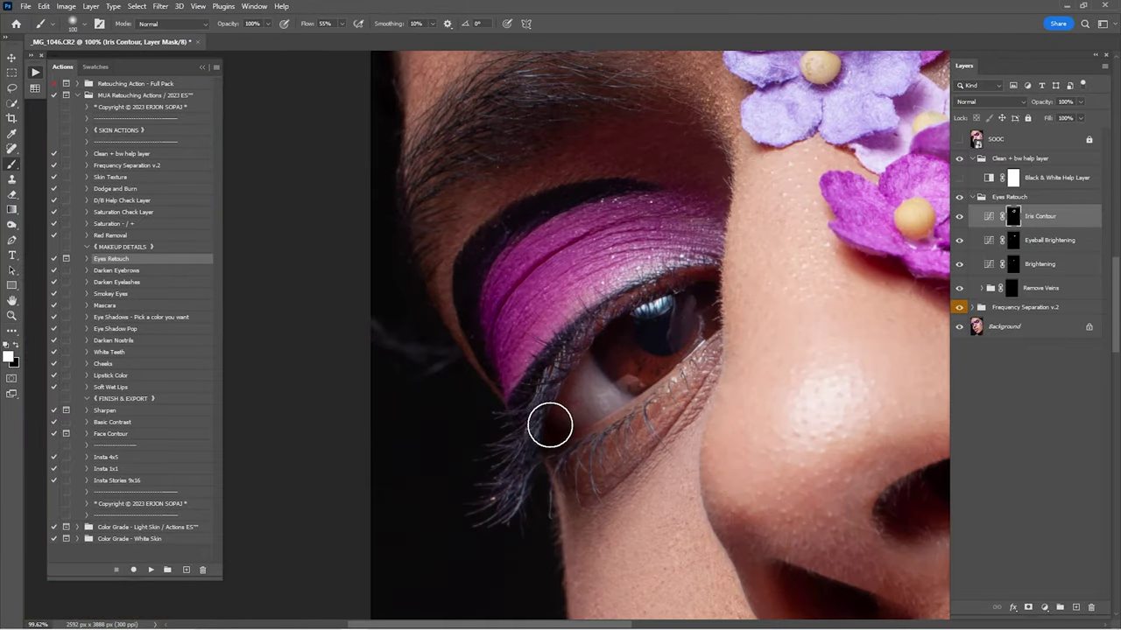
key("bracketleft")
key("bracketleft")
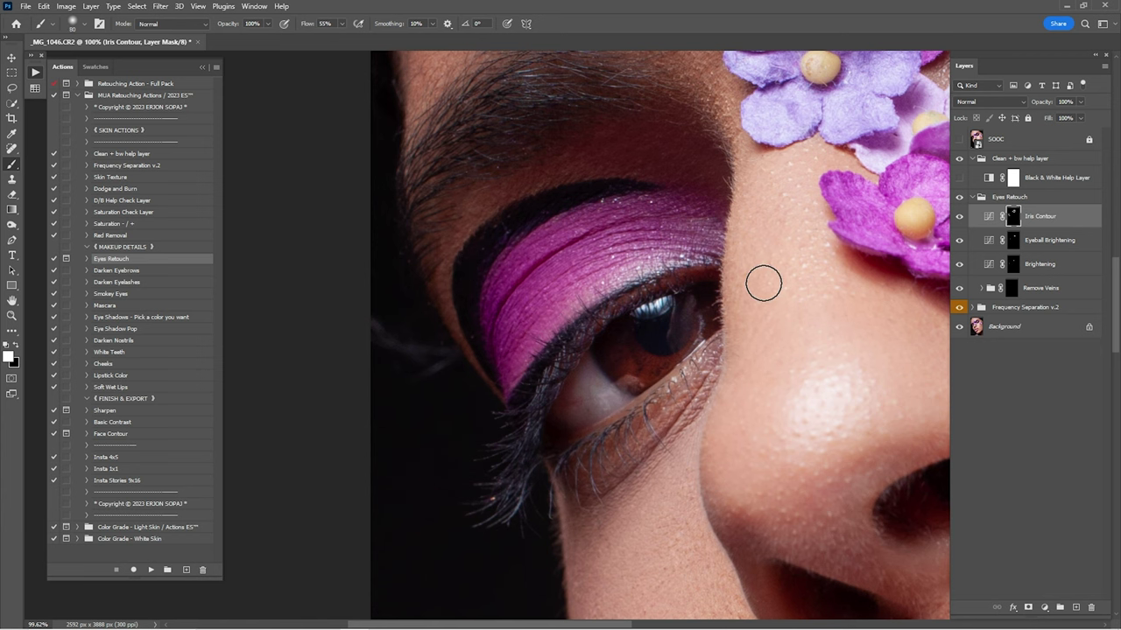
- Toggle the Eyes Retouch group on the whole portrait to compare the eyes before and after
key("ctrl+0")
left_click(960, 198)
left_click(961, 198)
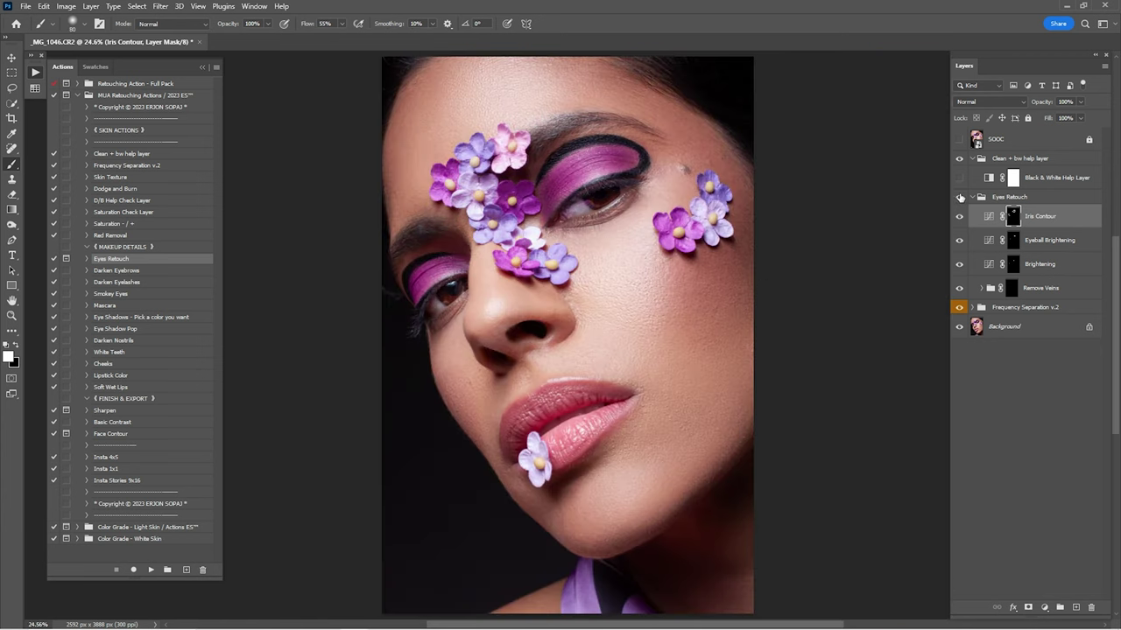
- Toggle the Eyes Retouch group to compare, collapse it, and run the Darken Eyebrows action above it
left_click(959, 198)
left_click(960, 198)
left_click(983, 198)
left_click(125, 271)
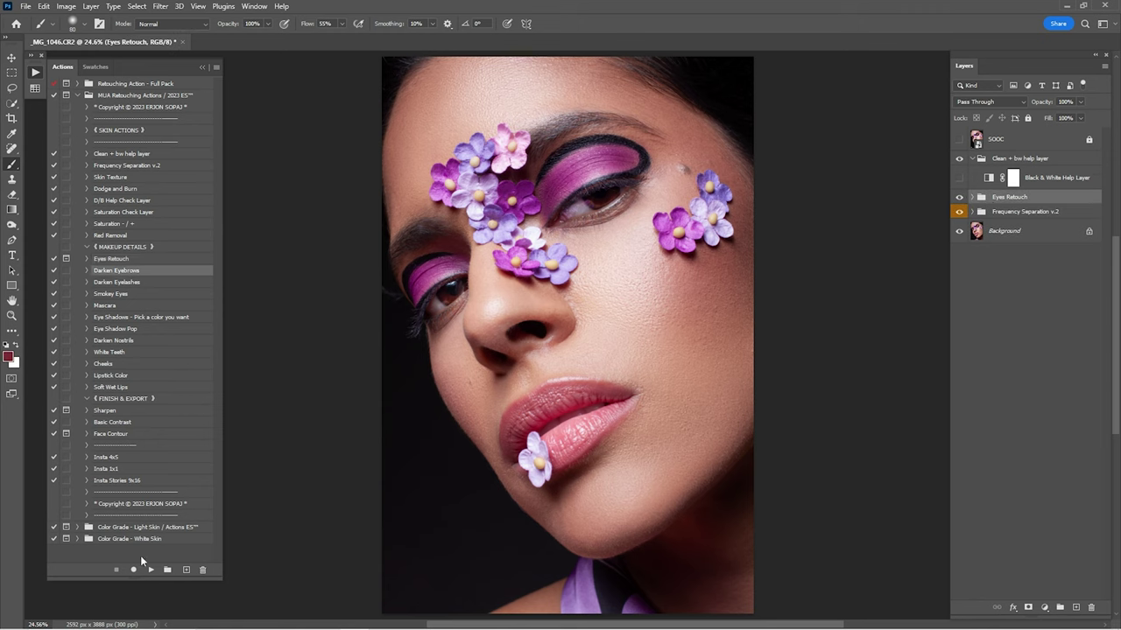
left_click(150, 570)
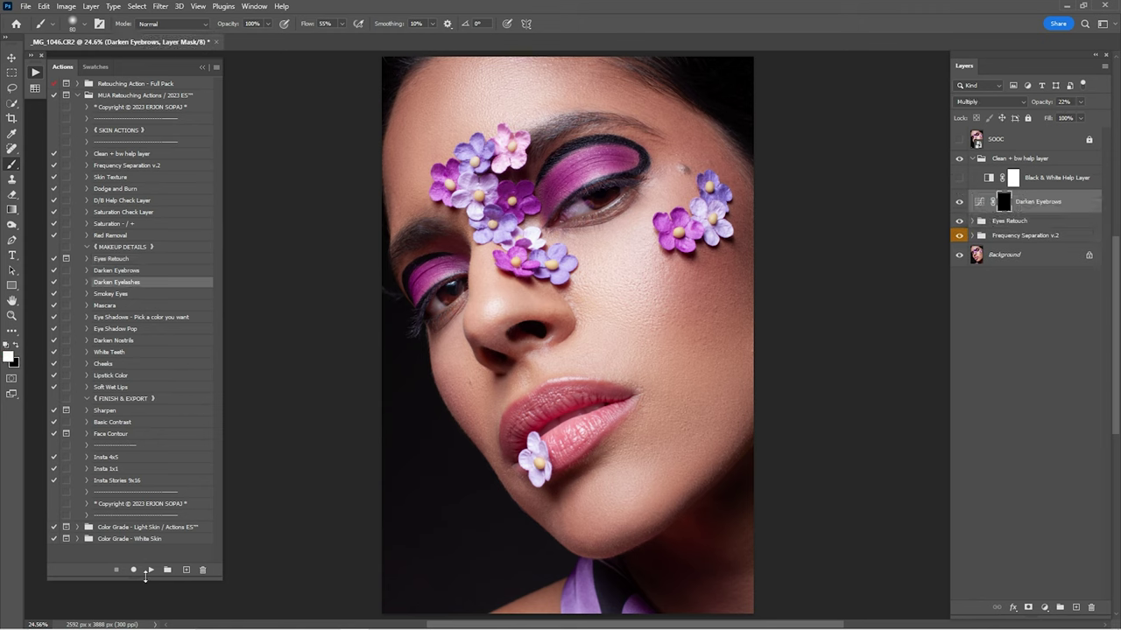
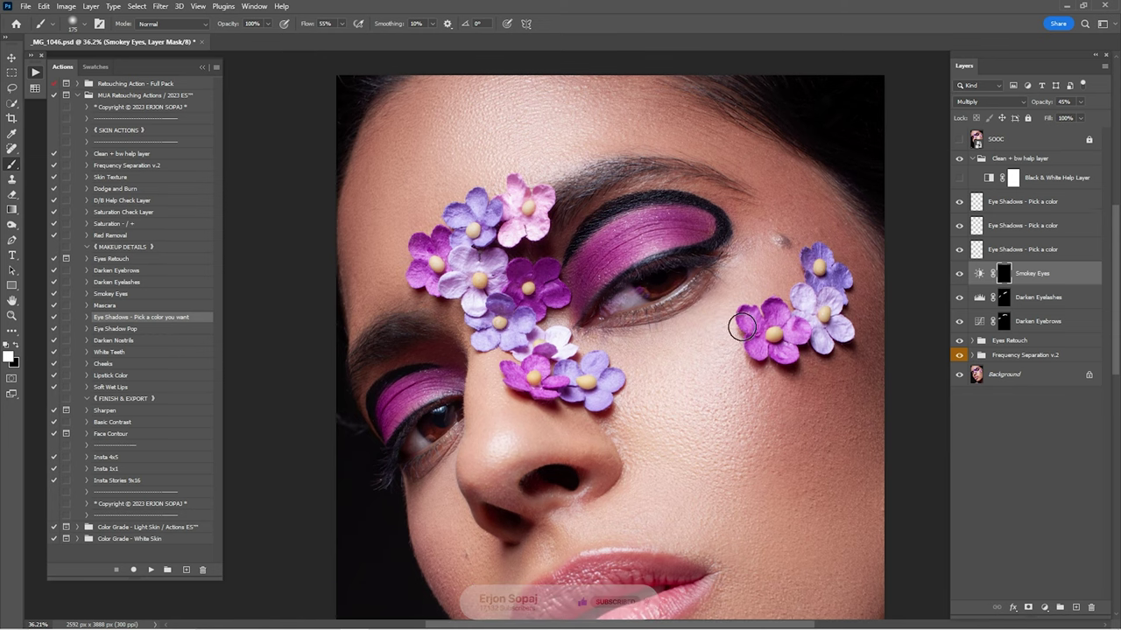
- Paint the Smokey Eyes mask over both eyelids with a soft brush of 300 to 400 px
key("]")
key("]")
key("]")
key("]")
key("]")
key("]")
key("]")
left_click_drag(700, 230, 698, 217)
key("[")
key("[")
key("[")
key("[")
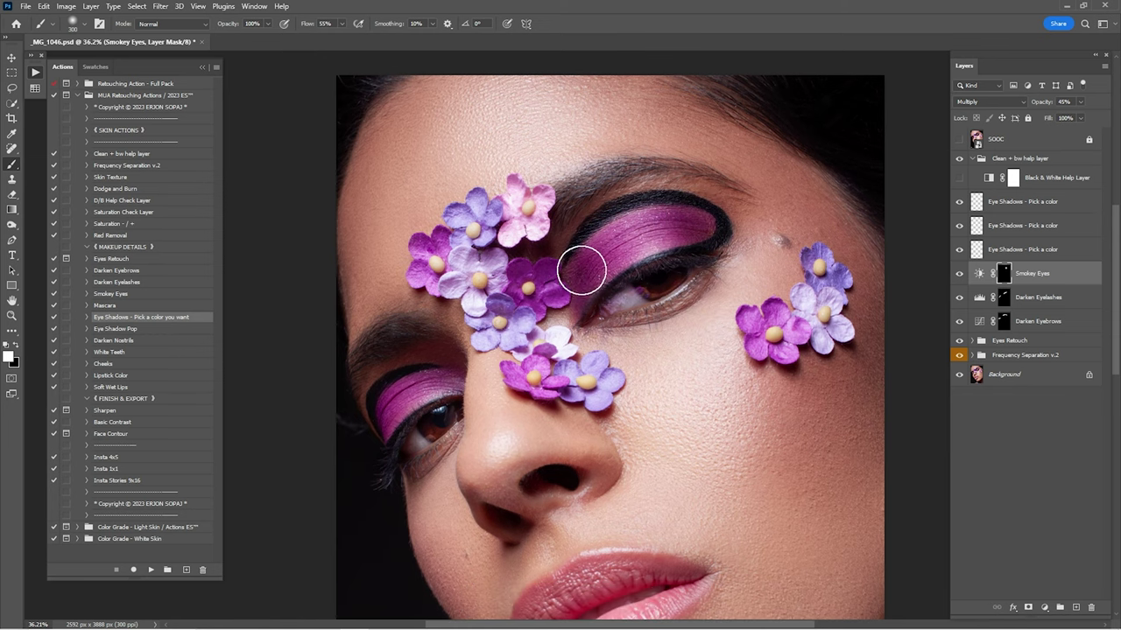
key("bracketright")
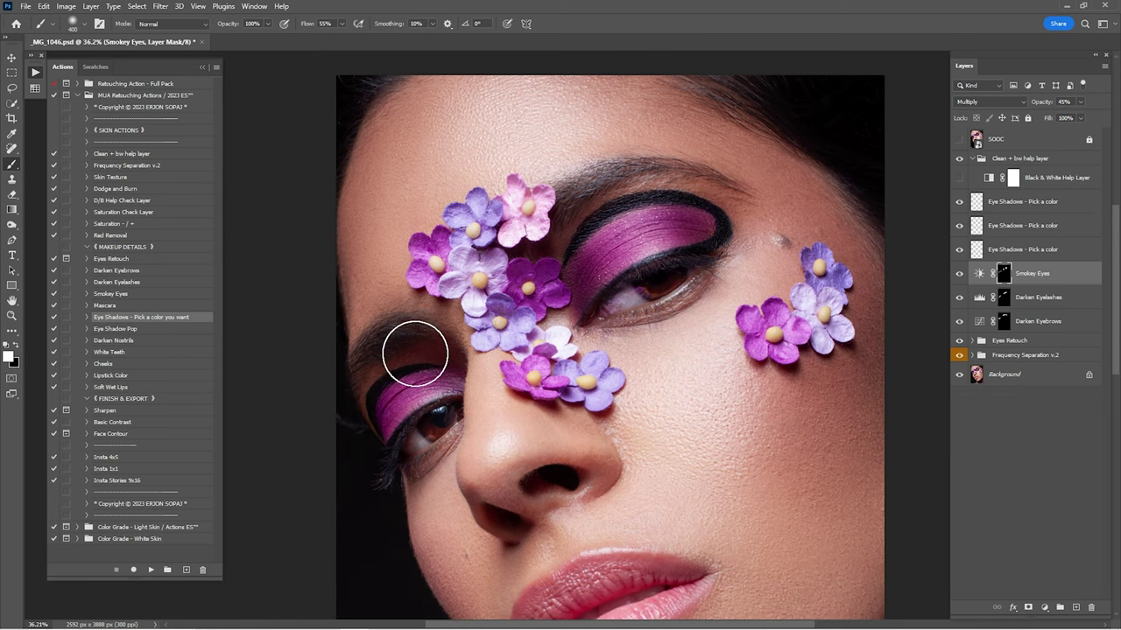
- Compare the whole portrait with and without the Smokey Eyes layer, and adjust that layer's opacity
key("ctrl+0")
left_click(958, 275)
left_click(958, 278)
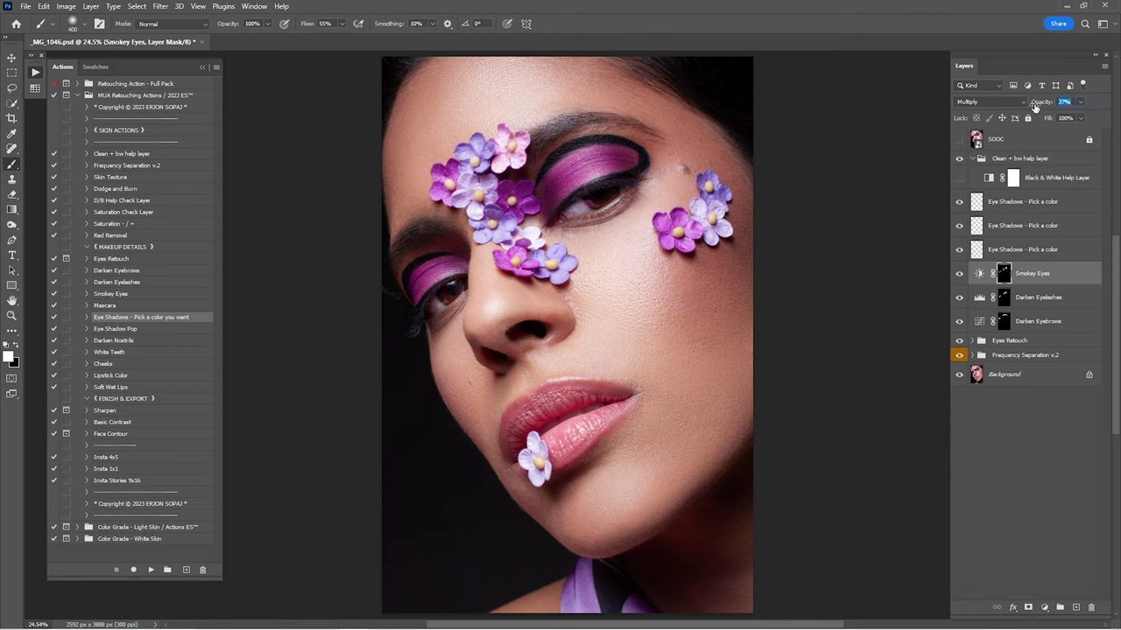
left_click_drag(1036, 105, 1047, 103)
- Select the lowest Eye Shadows layer and sample pink #bb65a5 from the near eyelid as the foreground colour
left_click(1016, 252)
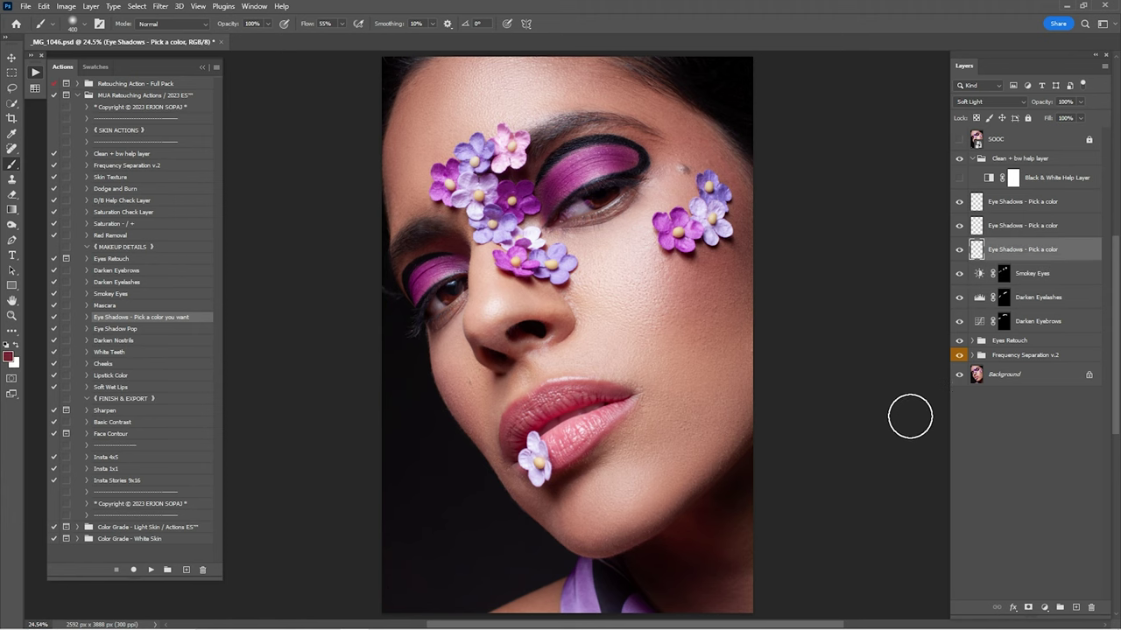
key("z")
left_click(584, 167)
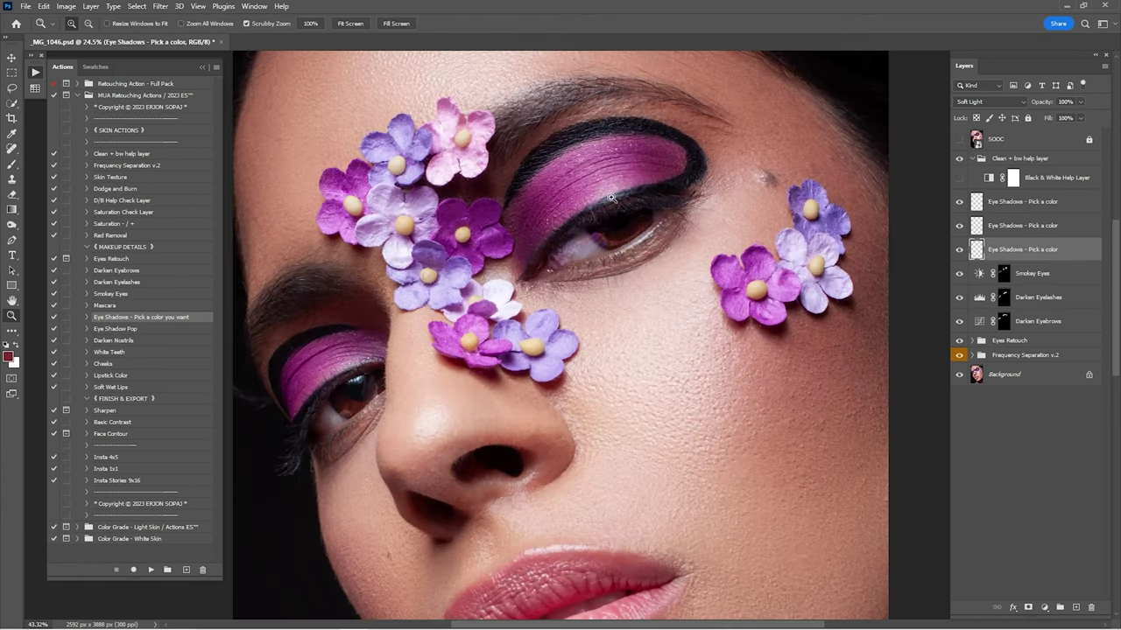
key("b")
left_click(9, 355)
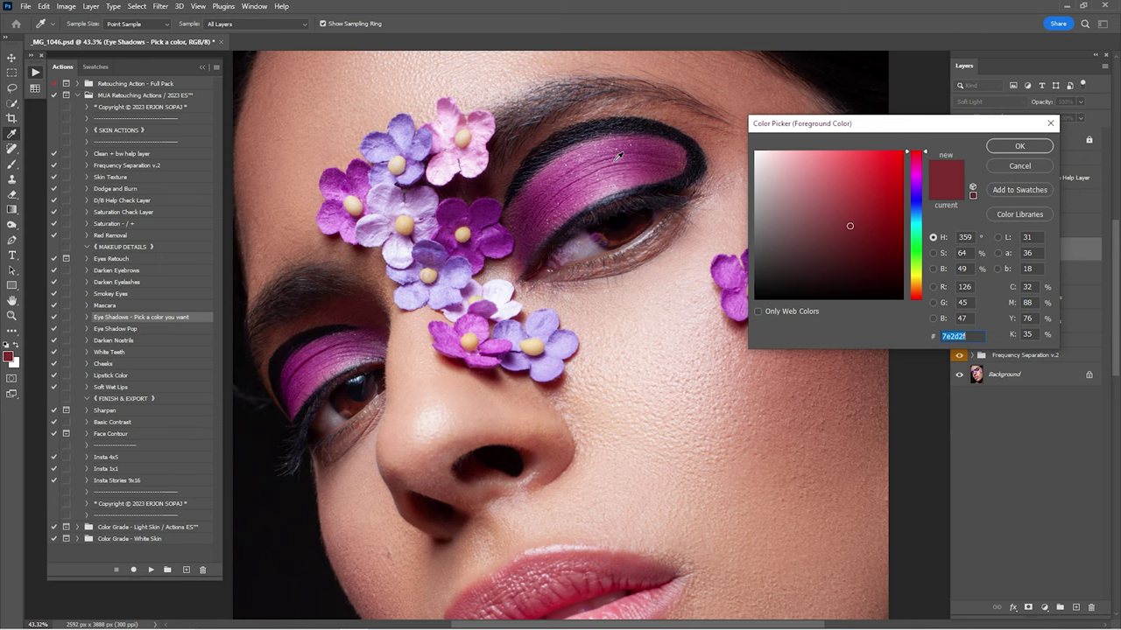
left_click(595, 175)
left_click(1005, 147)
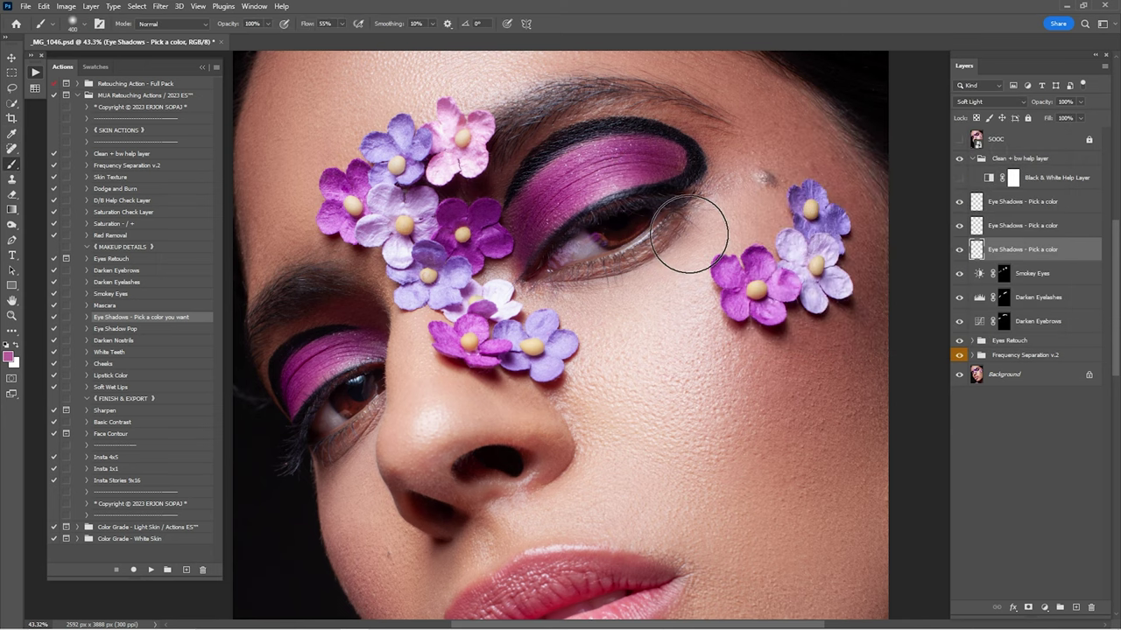
- Paint the sampled pink over both eyelids with a 250 px brush at 20% opacity, and toggle the layer to compare
key("bracketleft")
key("bracketleft")
key("2")
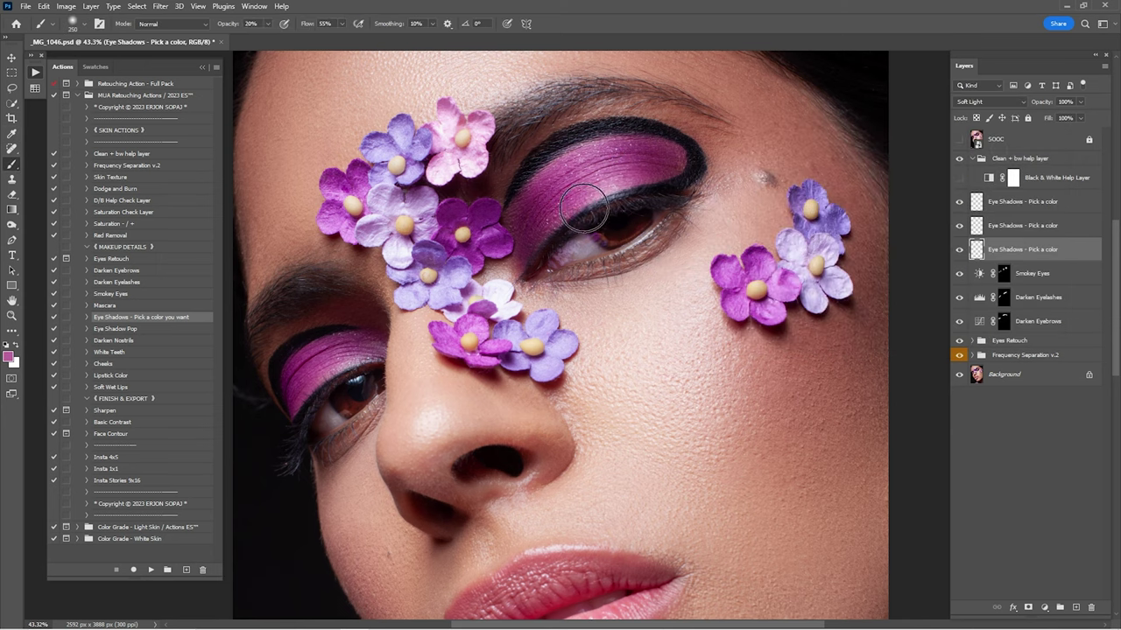
mouse_move(587, 181)
left_mouse_down()
mouse_move(561, 202)
mouse_move(606, 178)
mouse_move(543, 208)
mouse_move(574, 181)
mouse_move(639, 158)
mouse_move(575, 175)
mouse_move(521, 232)
mouse_move(634, 176)
mouse_move(547, 230)
left_mouse_up()
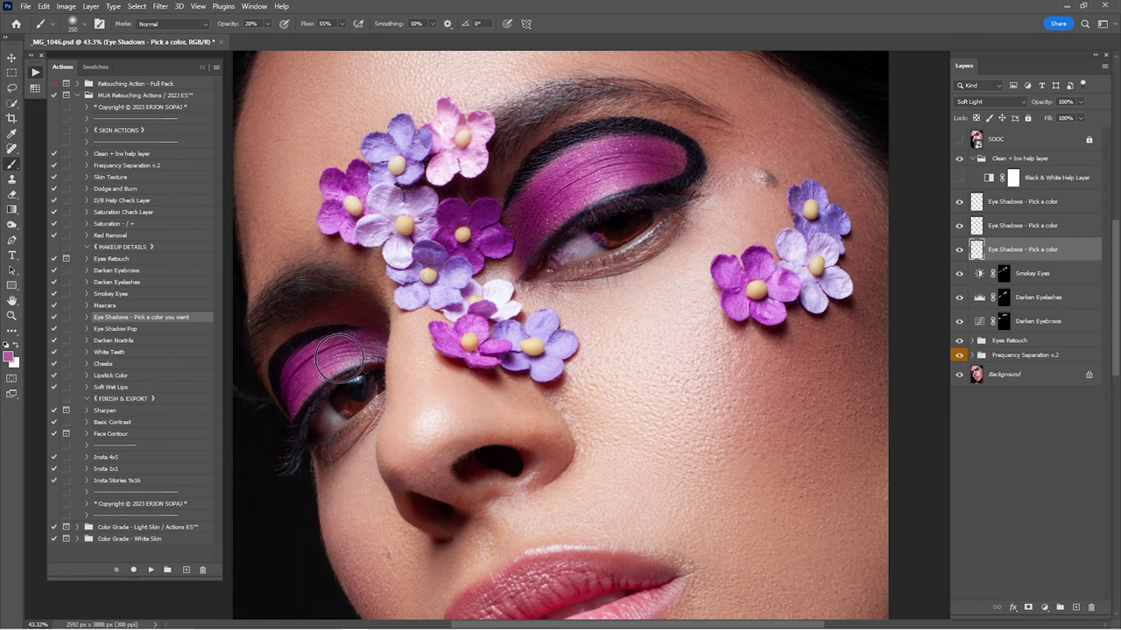
mouse_move(340, 369)
left_mouse_down()
mouse_move(301, 384)
mouse_move(375, 352)
mouse_move(305, 377)
mouse_move(325, 359)
left_mouse_up()
mouse_move(553, 208)
left_mouse_down()
mouse_move(519, 251)
mouse_move(600, 169)
mouse_move(645, 165)
left_mouse_up()
left_click(959, 249)
left_click(960, 250)
left_click(959, 250)
left_click(959, 251)
- On the middle Eye Shadows layer, paint a lighter pink over both eyelids with a 200 to 250 px brush at 20 to 30% opacity
left_click(998, 229)
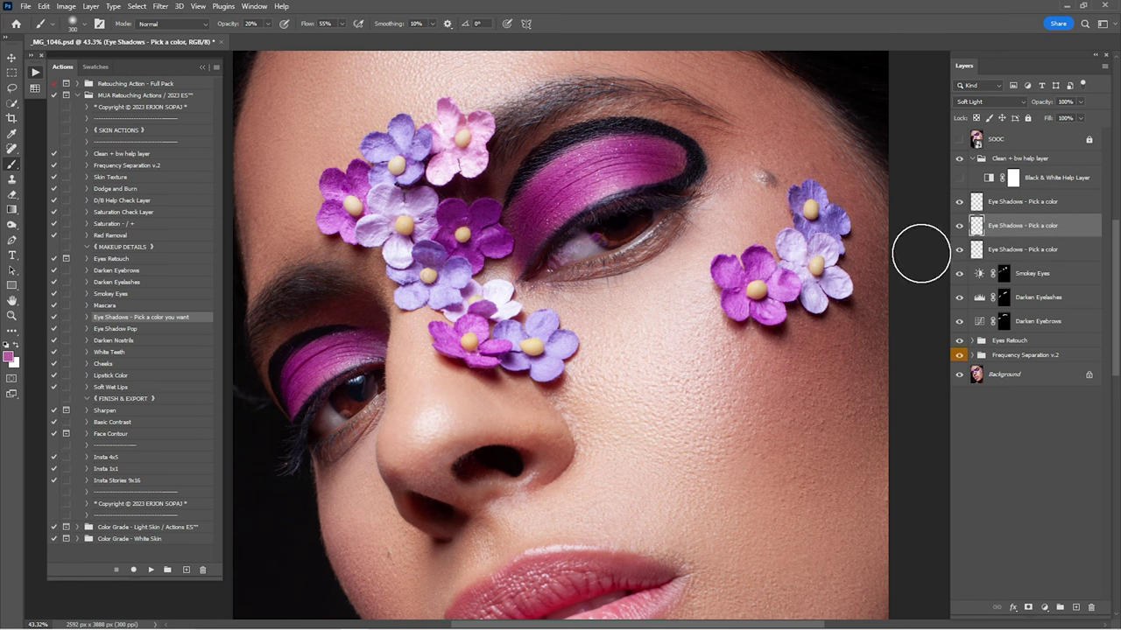
left_click(10, 357)
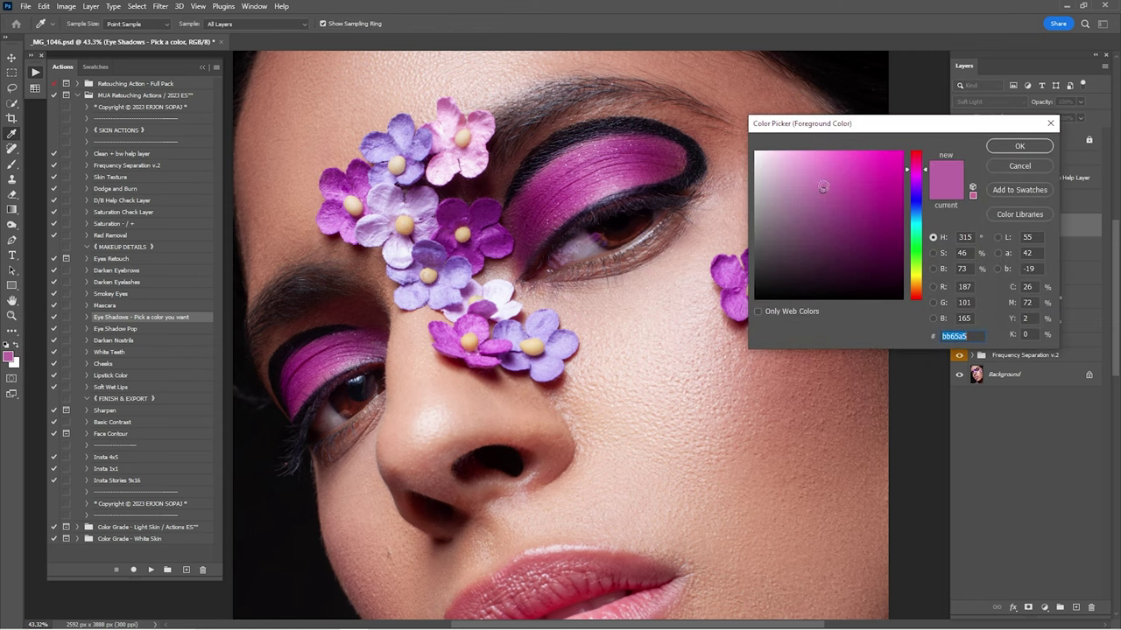
left_click(1019, 146)
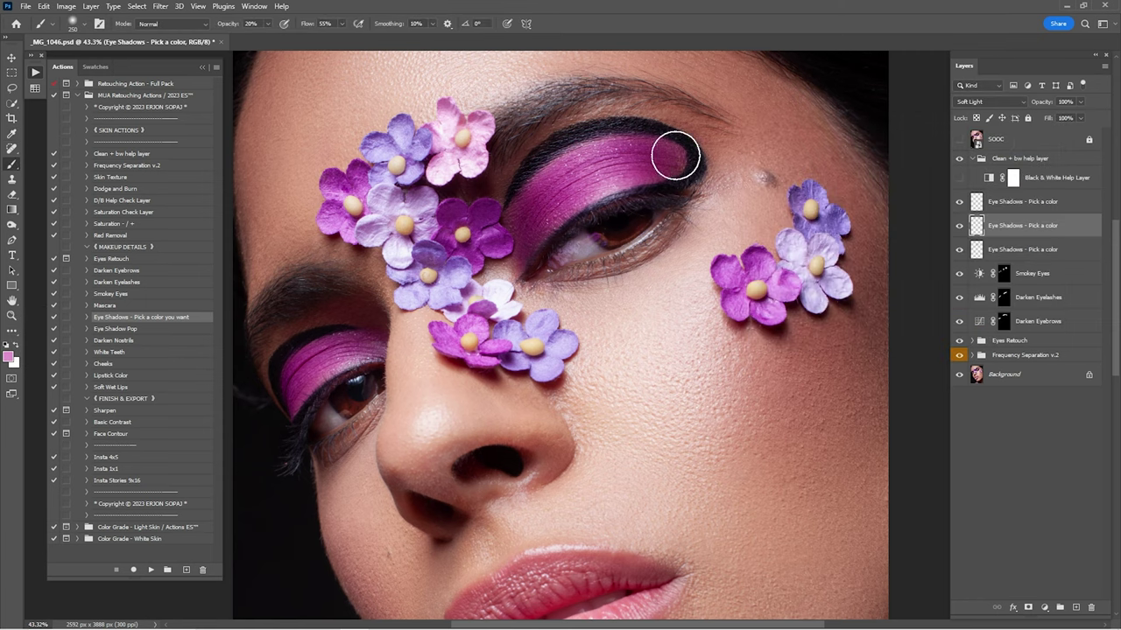
mouse_move(593, 167)
left_mouse_down()
mouse_move(570, 175)
mouse_move(587, 183)
mouse_move(620, 160)
mouse_move(580, 177)
left_mouse_up()
key("3")
key("[")
left_click_drag(344, 370, 326, 364)
key("ctrl+0")
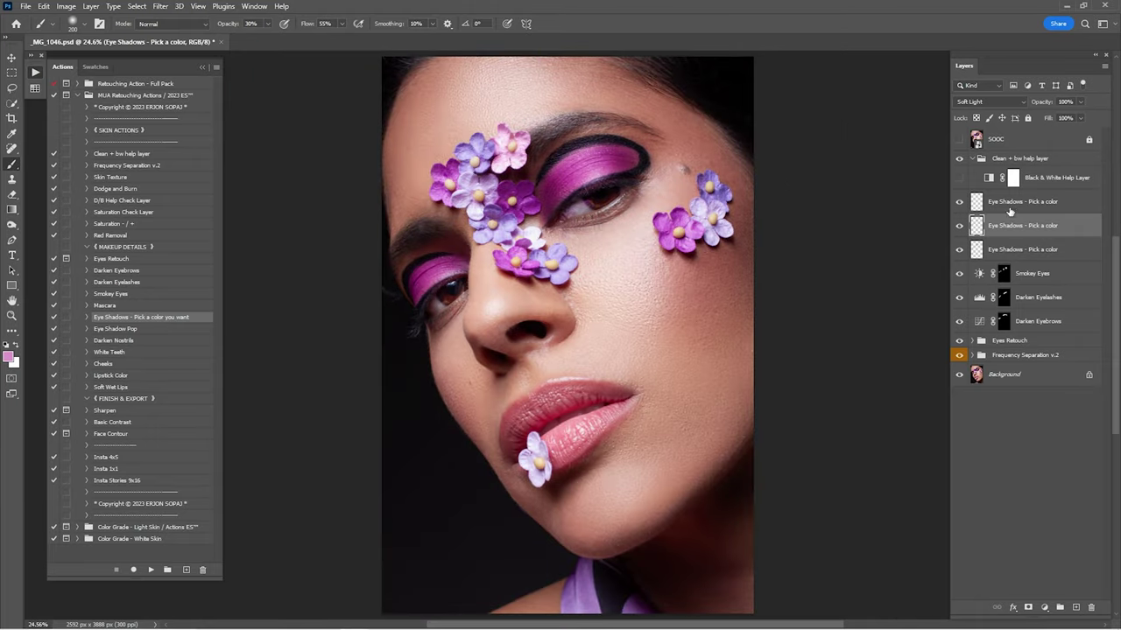
- On the uppermost Eye Shadows layer, choose a dark purple and paint it across the near eyelid at 30% brush opacity
left_click(1015, 202)
key("z")
left_click_drag(569, 155, 665, 157)
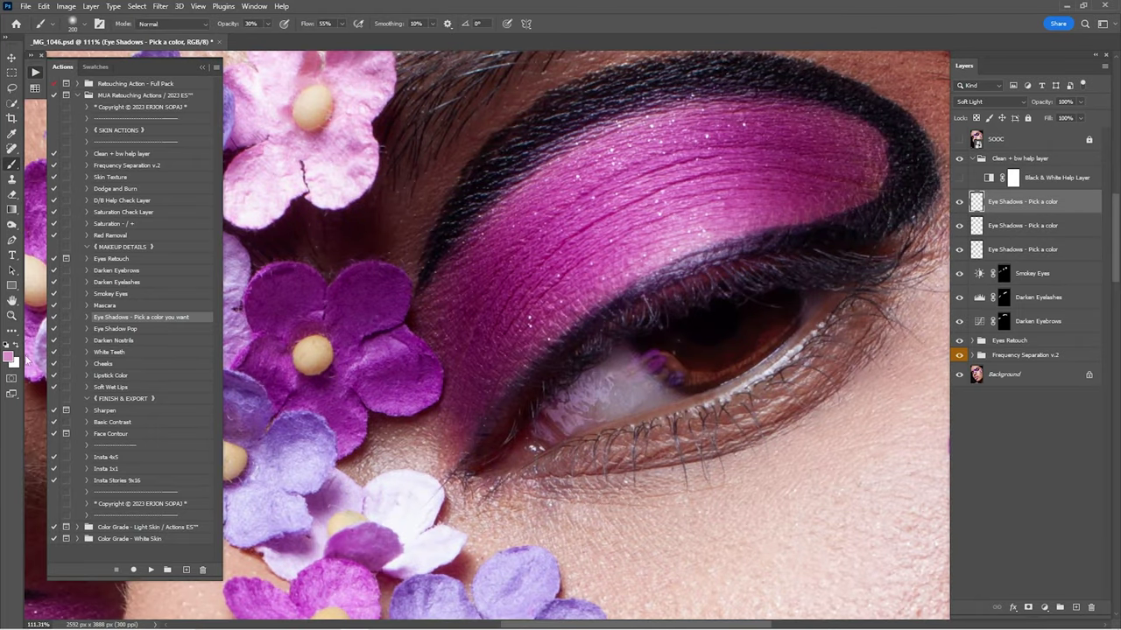
left_click(10, 357)
left_click_drag(847, 246, 861, 238)
left_click(1017, 146)
key("b")
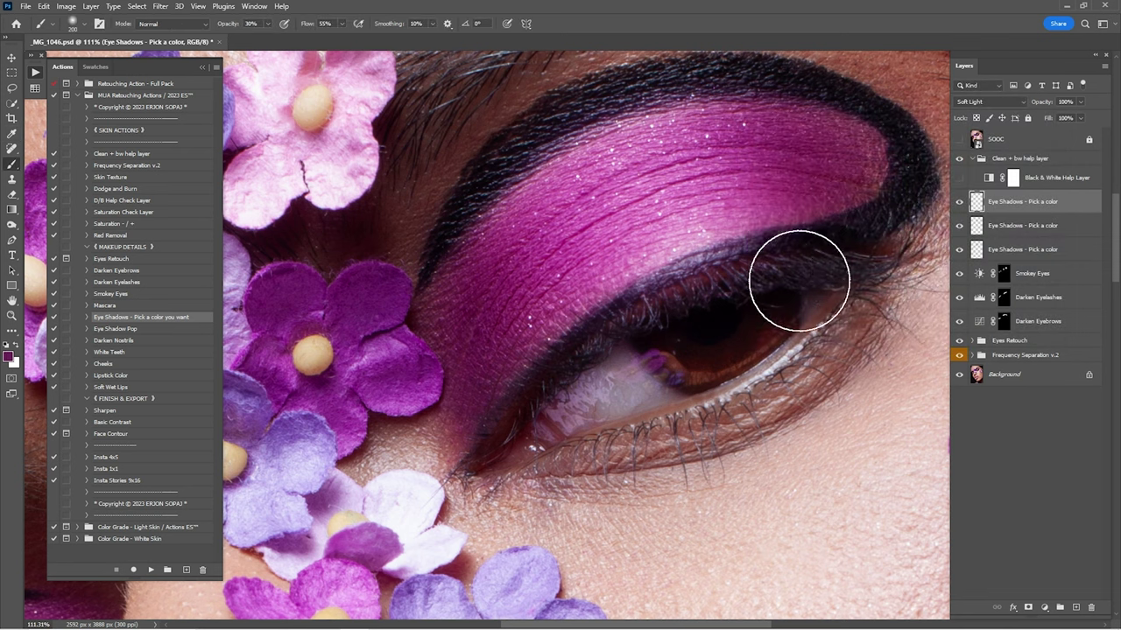
mouse_move(517, 295)
left_mouse_down()
mouse_move(524, 261)
mouse_move(485, 345)
mouse_move(556, 290)
mouse_move(505, 296)
mouse_move(460, 394)
mouse_move(465, 317)
mouse_move(508, 259)
mouse_move(545, 290)
mouse_move(610, 208)
mouse_move(860, 171)
mouse_move(865, 161)
mouse_move(818, 188)
mouse_move(839, 186)
mouse_move(787, 201)
mouse_move(805, 148)
left_mouse_up()
- Paint the dark purple over the far eyelid with a 200 px brush at 30% opacity
key("space")
left_click_drag(595, 241, 911, 70)
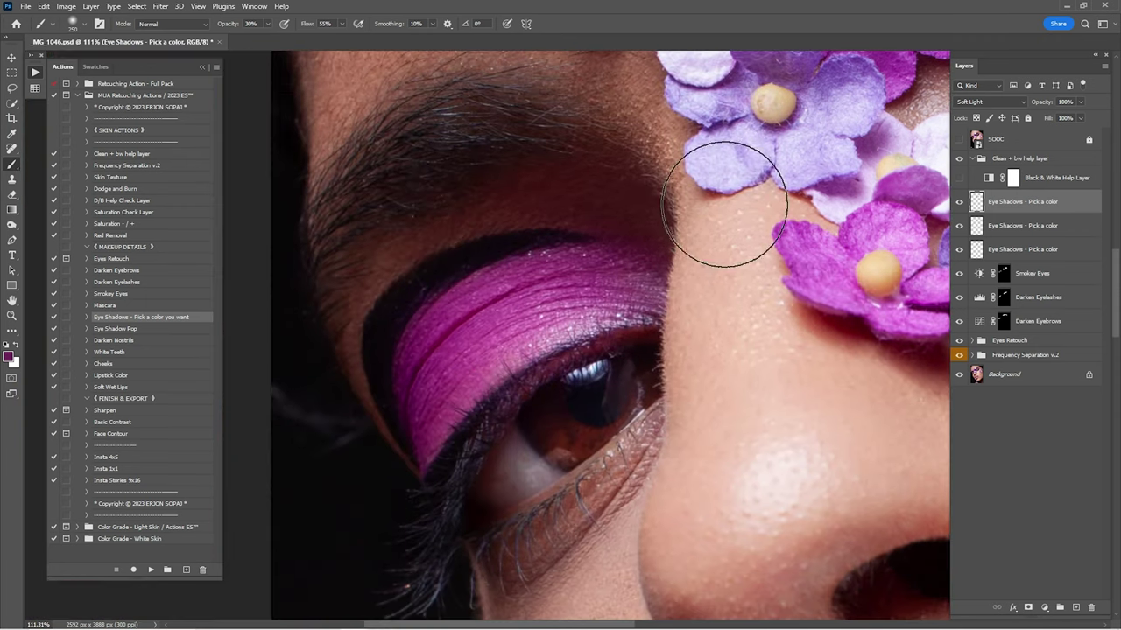
key("bracketleft")
key("bracketleft")
key("bracketleft")
key("bracketright")
mouse_move(442, 368)
left_mouse_down()
mouse_move(425, 411)
mouse_move(459, 309)
mouse_move(442, 370)
left_mouse_up()
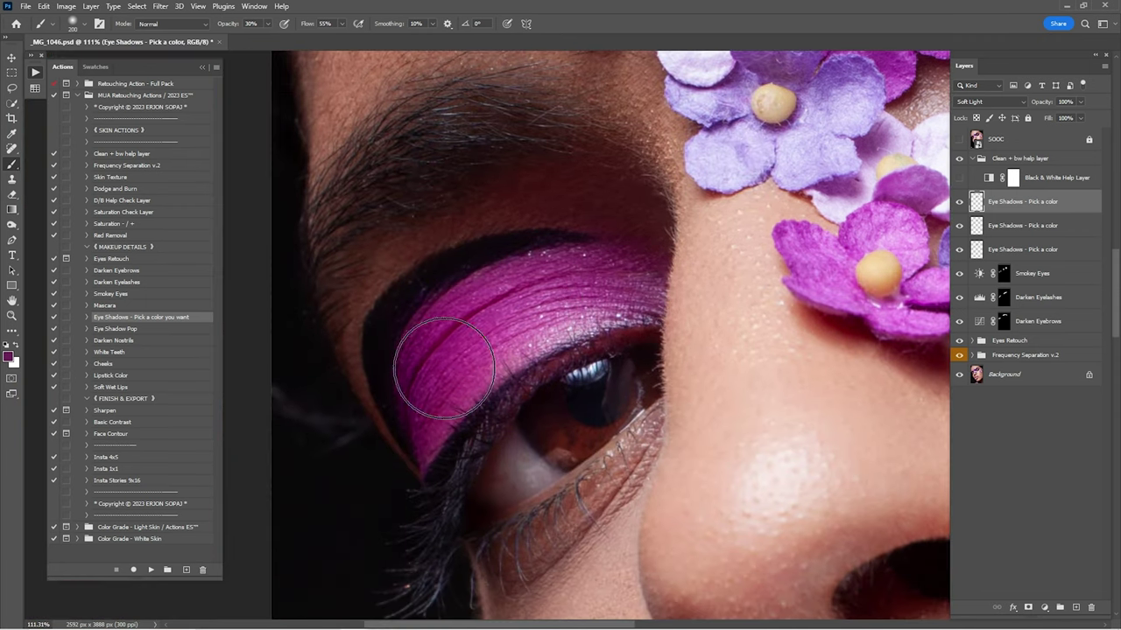
key("ctrl+0")
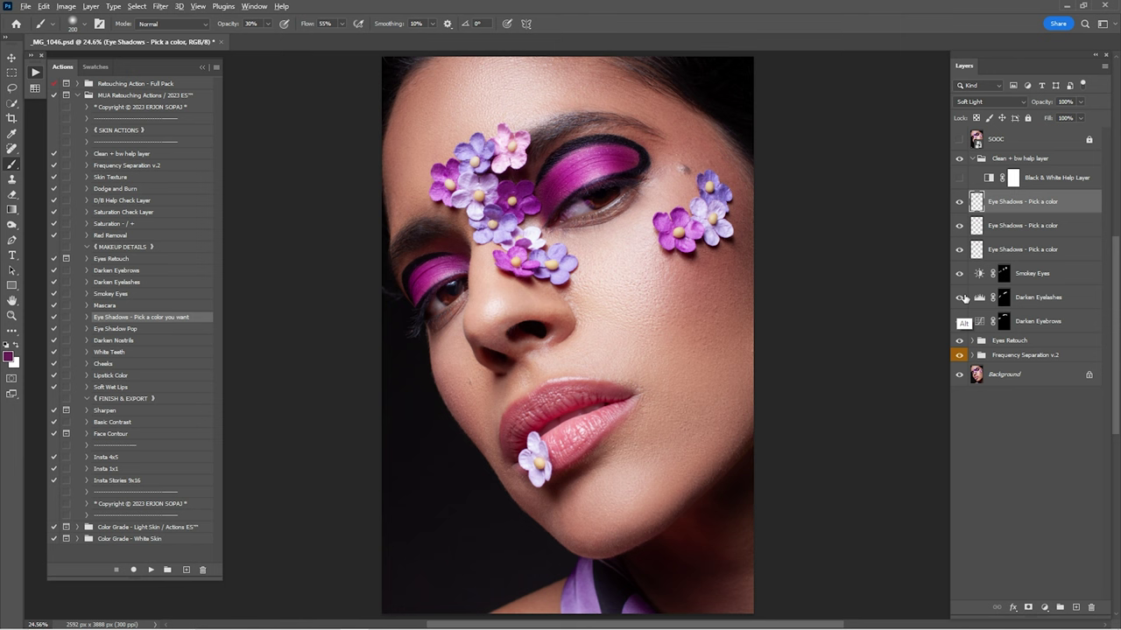
- Isolate the Background layer and restore the other layers to compare the portrait before and after the retouch
left_click(960, 297, "alt")
left_click(959, 341, "alt")
left_click(960, 375, "alt")
left_click(959, 374, "alt")
left_click(960, 374, "alt")
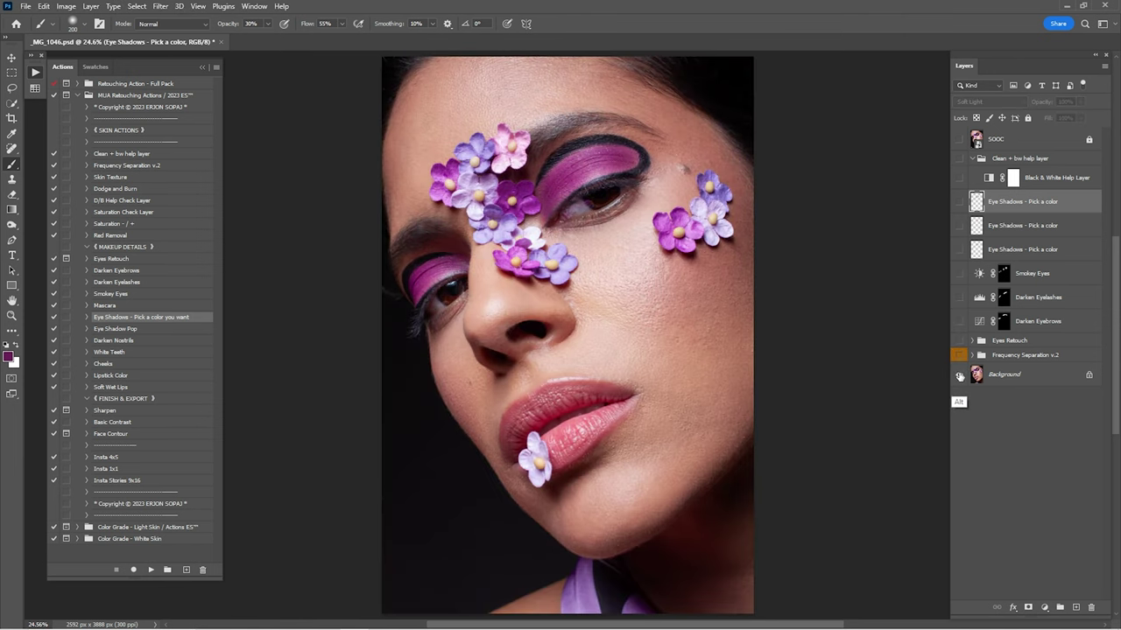
left_click(960, 375, "alt")
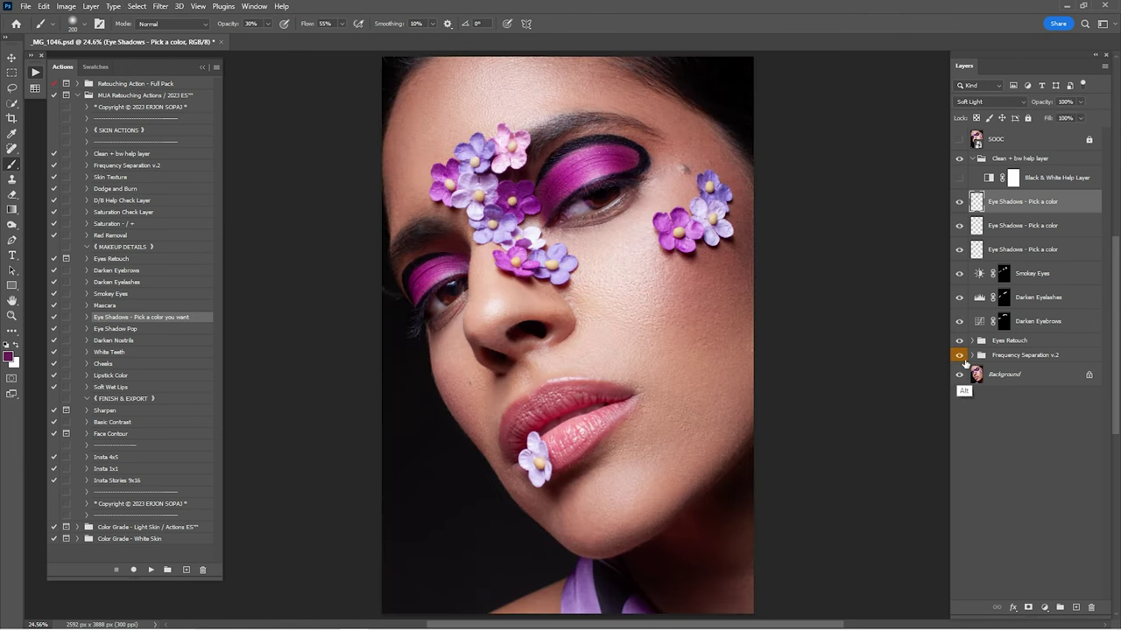
- Group the three Eye Shadows layers with Smokey Eyes, Darken Eyelashes and Darken Eyebrows as "Eye Makeup retouch"
left_click(1027, 324, "shift")
right_click(1028, 323)
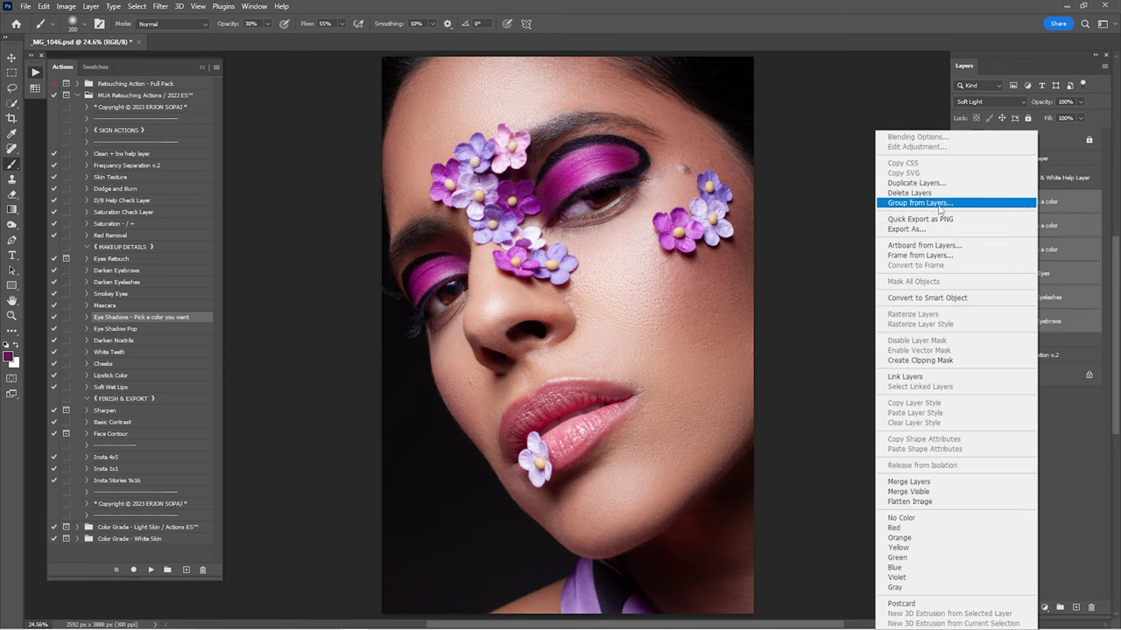
left_click(919, 203)
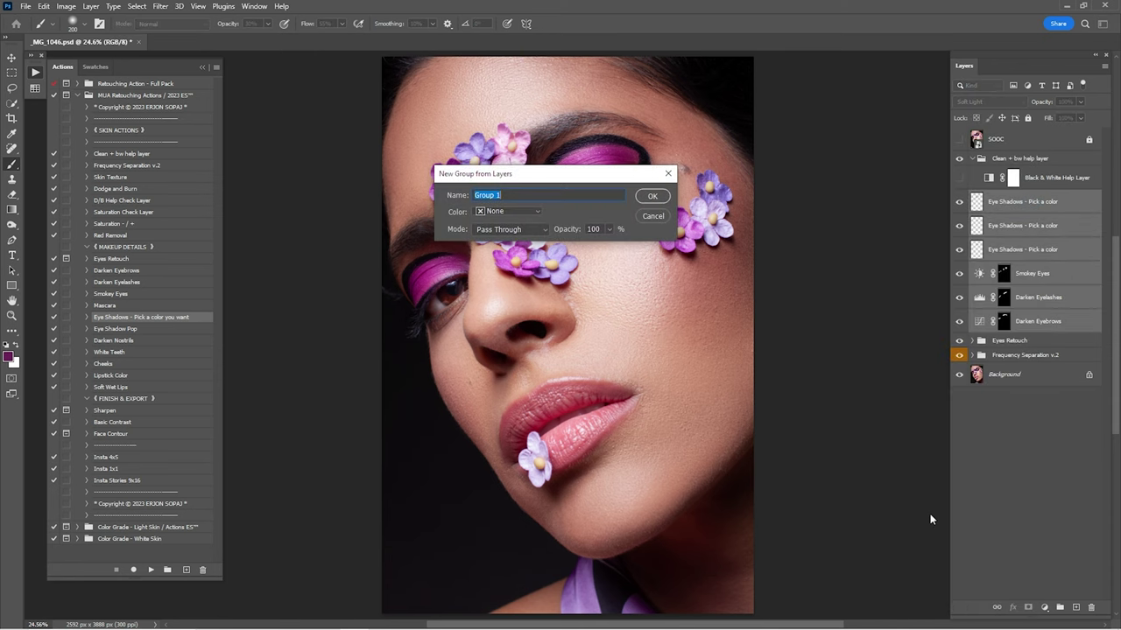
type("Eye Makeup retouch")
key("Return")
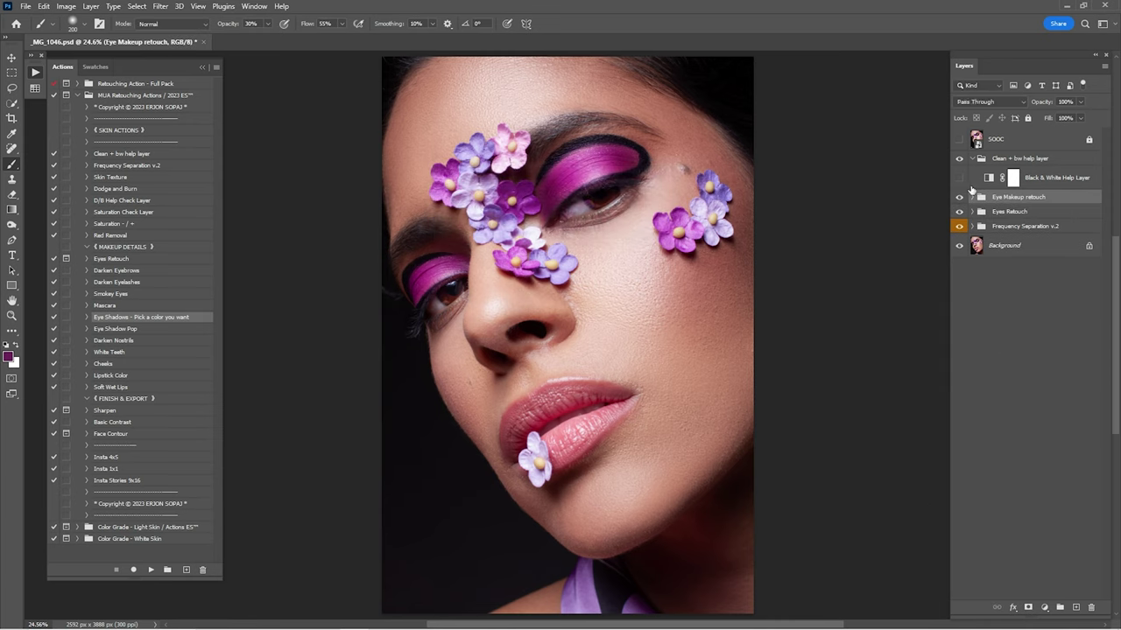
- Toggle the Eye Makeup retouch group to compare the eye makeup, and save the document
left_click(959, 198)
left_click(958, 198)
left_click(958, 198)
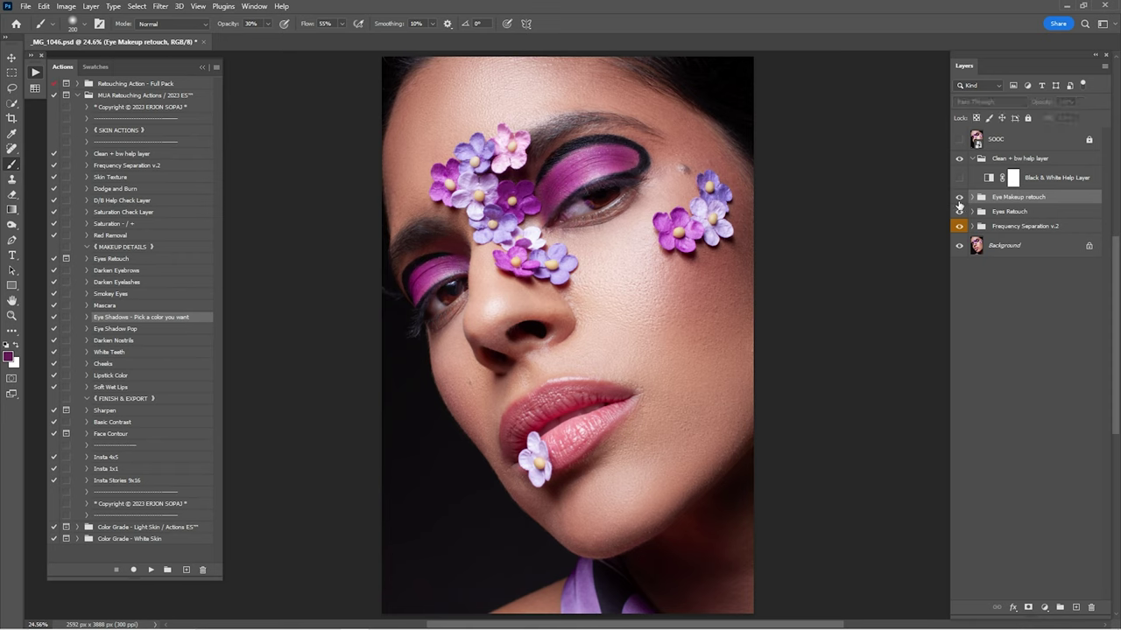
left_click(959, 198)
left_click(958, 198)
left_click(959, 198)
key("ctrl+s")
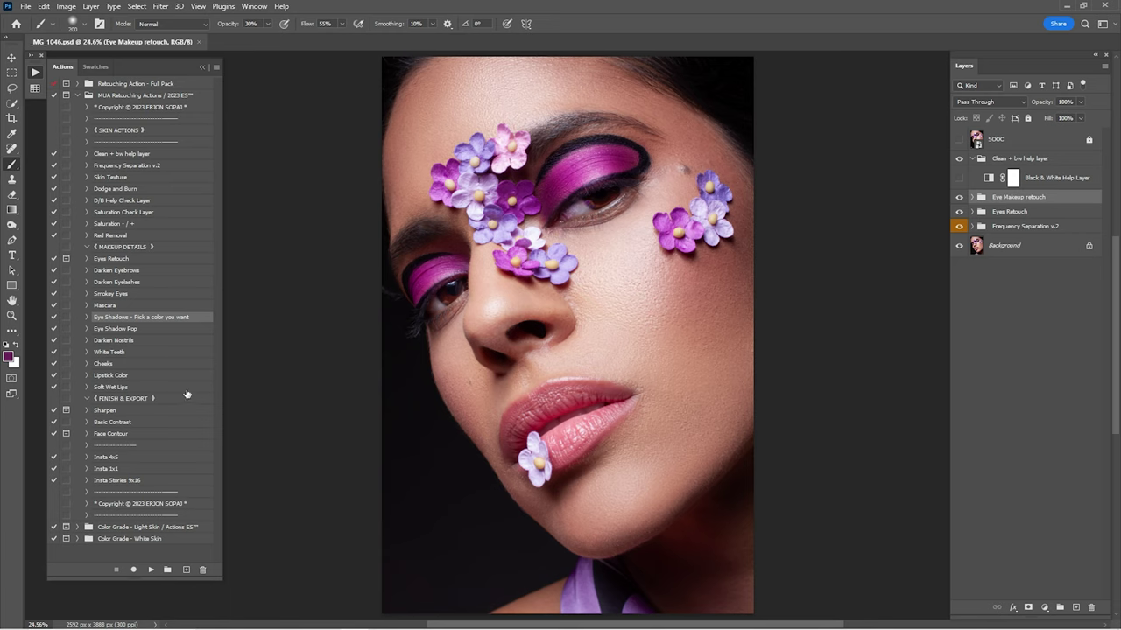
- Run the Sharpen action above the Eye Makeup retouch group, accepting a Gaussian Blur radius of 2.5 pixels
left_click(128, 410)
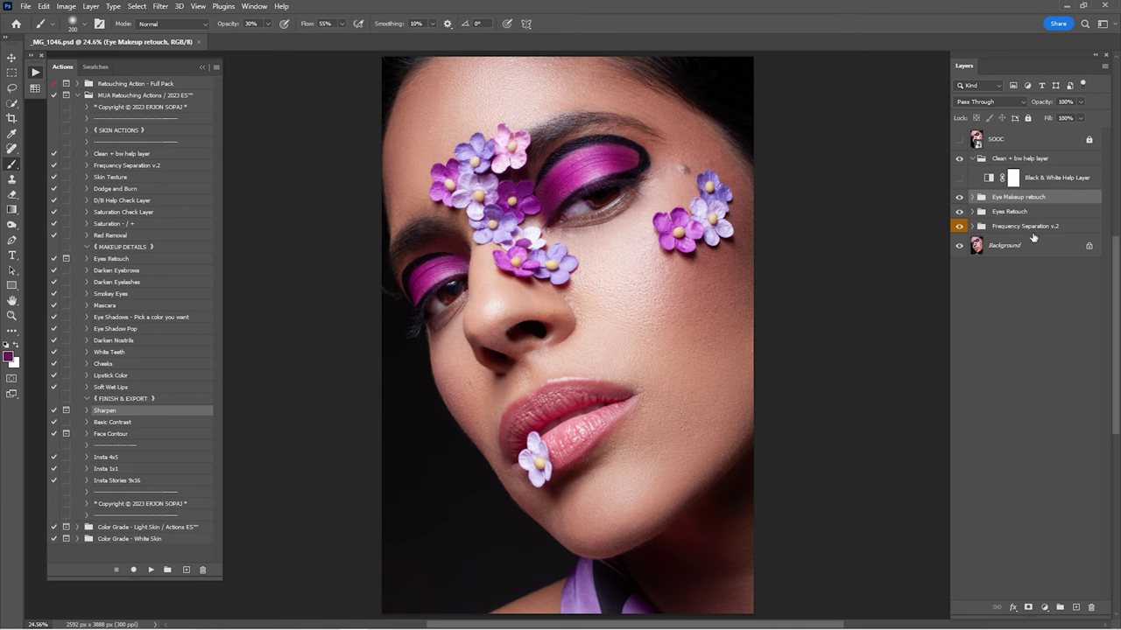
left_click(972, 212)
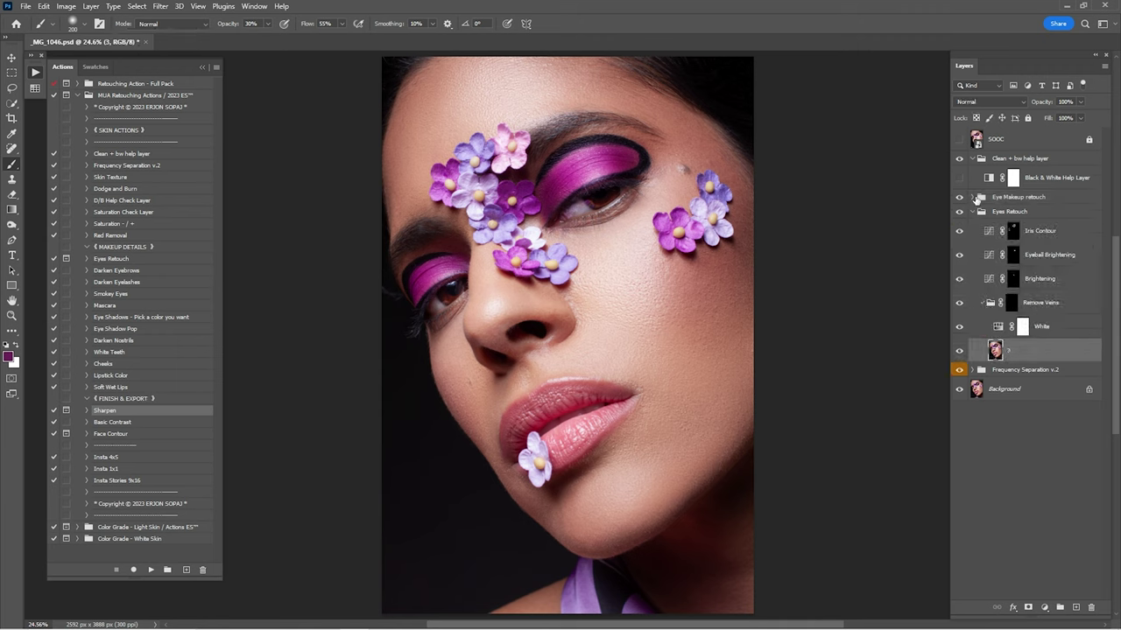
left_click(973, 212)
left_click(151, 570)
left_click(529, 242)
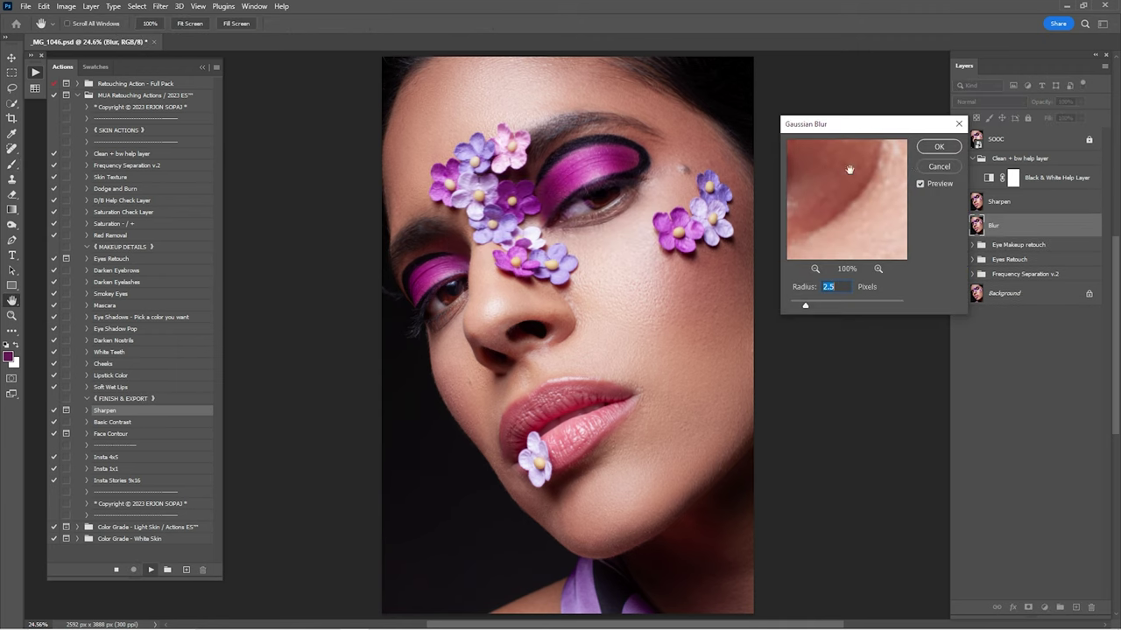
left_click(933, 147)
- Finish the Basic Contrast and Face Contour actions, and hide the Contour and Basic Contrast layers
key("Return")
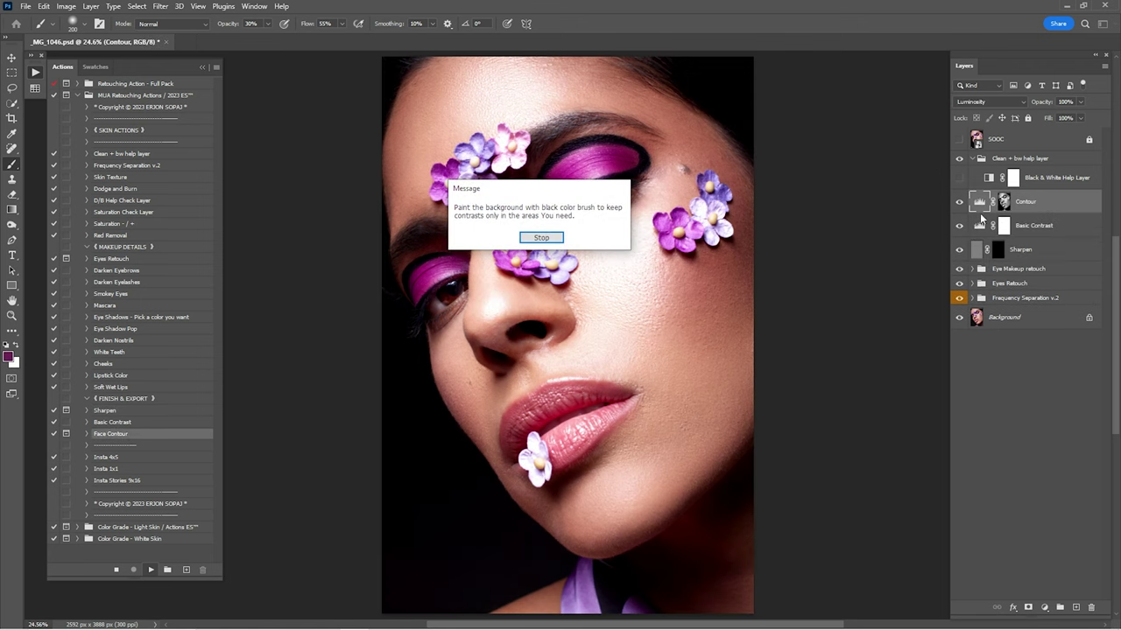
key("Return")
left_click_drag(959, 202, 958, 226)
- Invert the Sharpen mask to white, set the layer's opacity to 65%, and inspect the skin texture up close
left_click(999, 249)
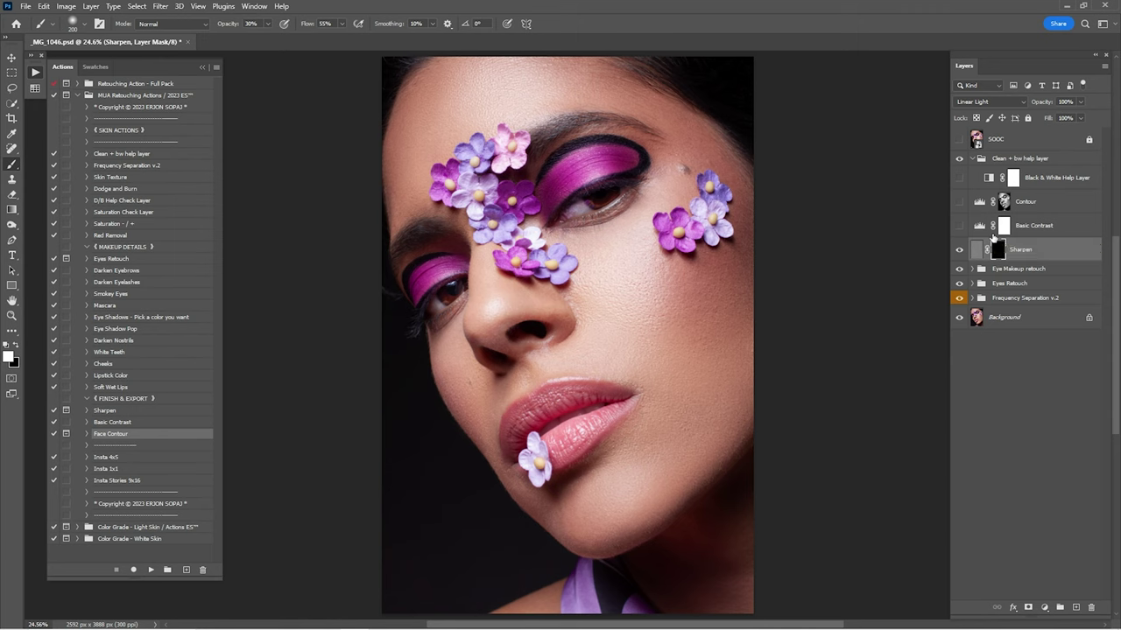
key("ctrl+i")
key("Return")
key("z")
left_click_drag(610, 278, 675, 289)
key("b")
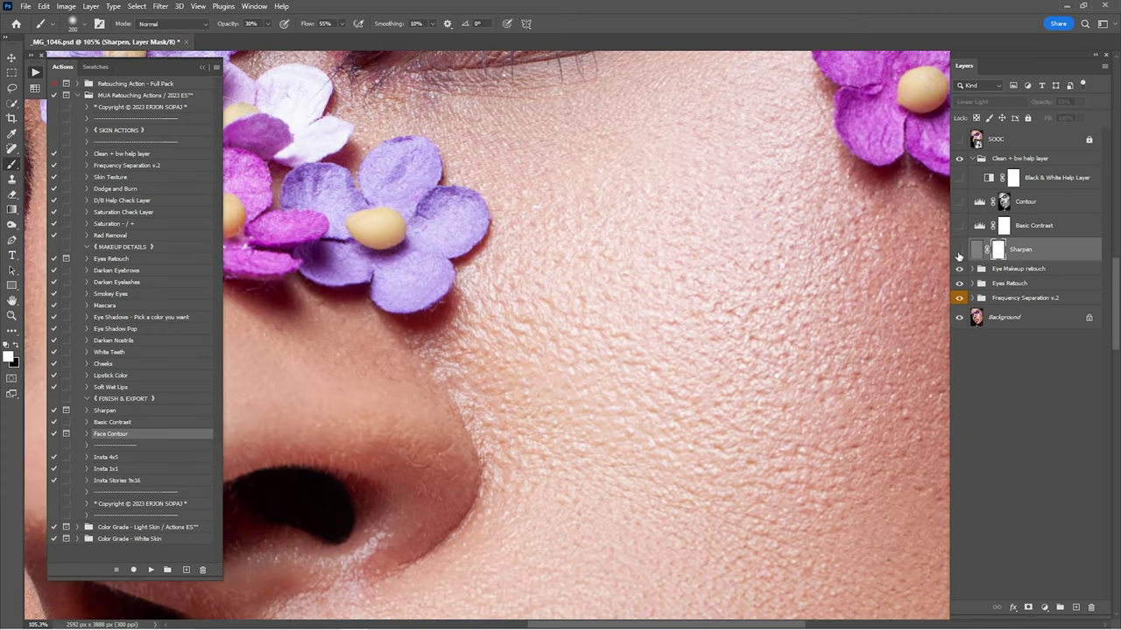
key("ctrl+0")
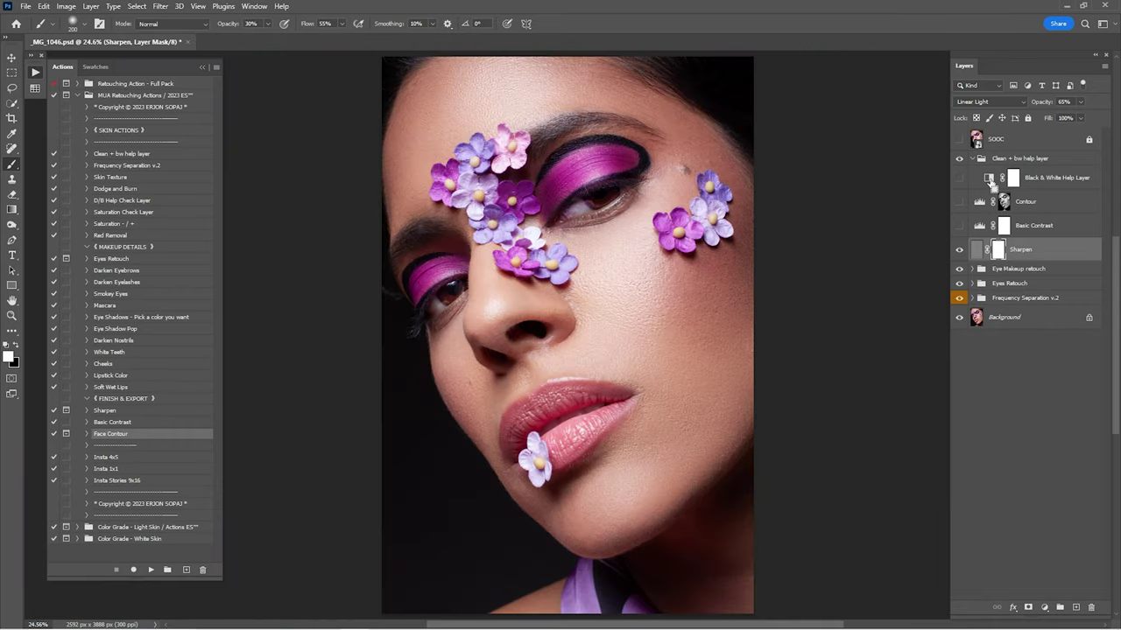
- Show the Basic Contrast layer, set its opacity to 35%, and toggle its visibility to compare the contrast
left_click(961, 226)
left_click(1037, 226)
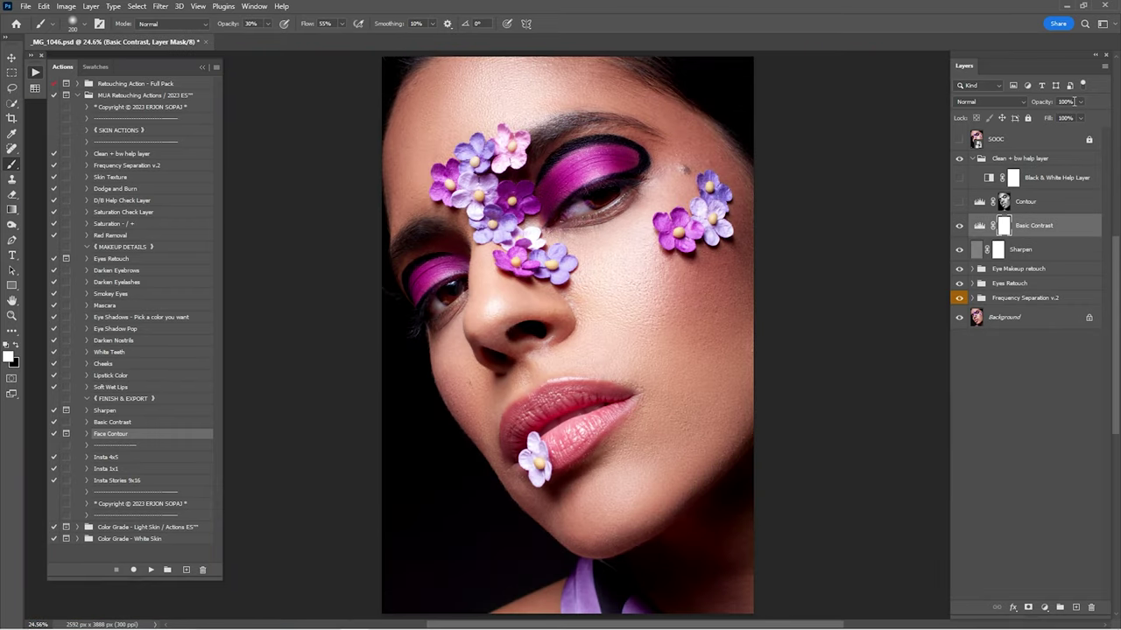
type("35")
key("Return")
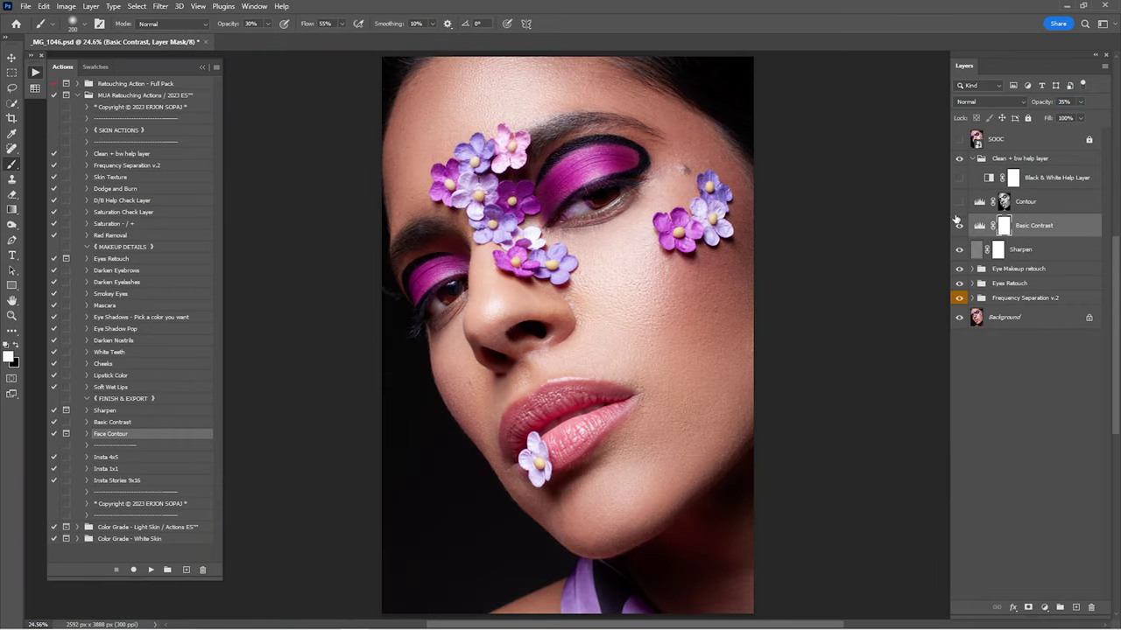
left_click(959, 228)
left_click(959, 228)
- Show the Contour layer and open its Levels adjustment settings
left_click(959, 201)
left_click(987, 209)
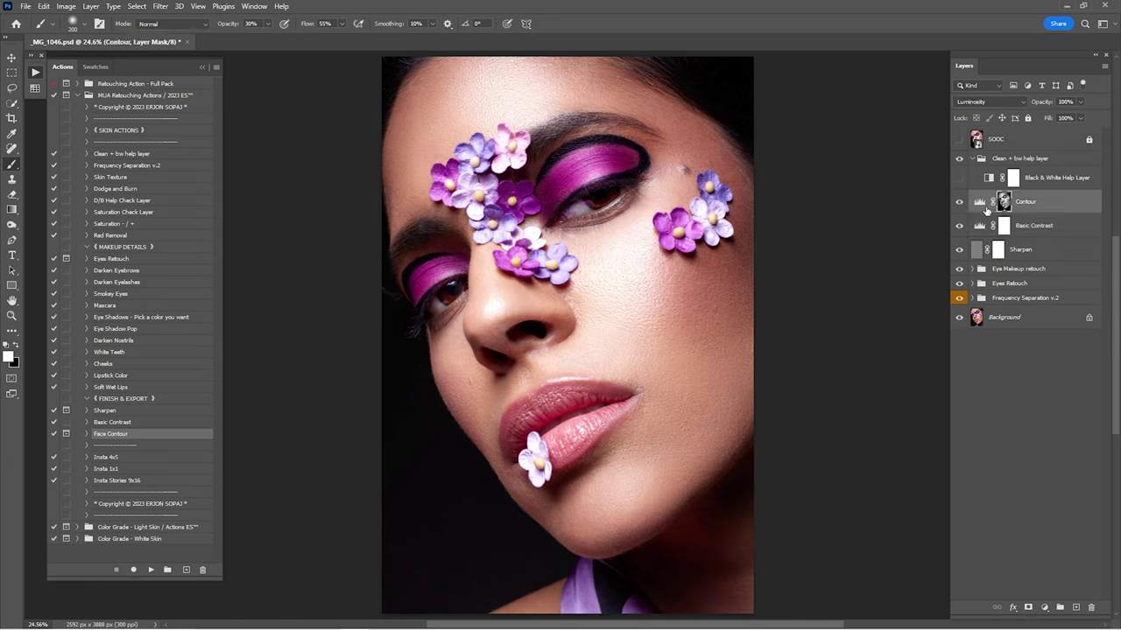
double_click(980, 203)
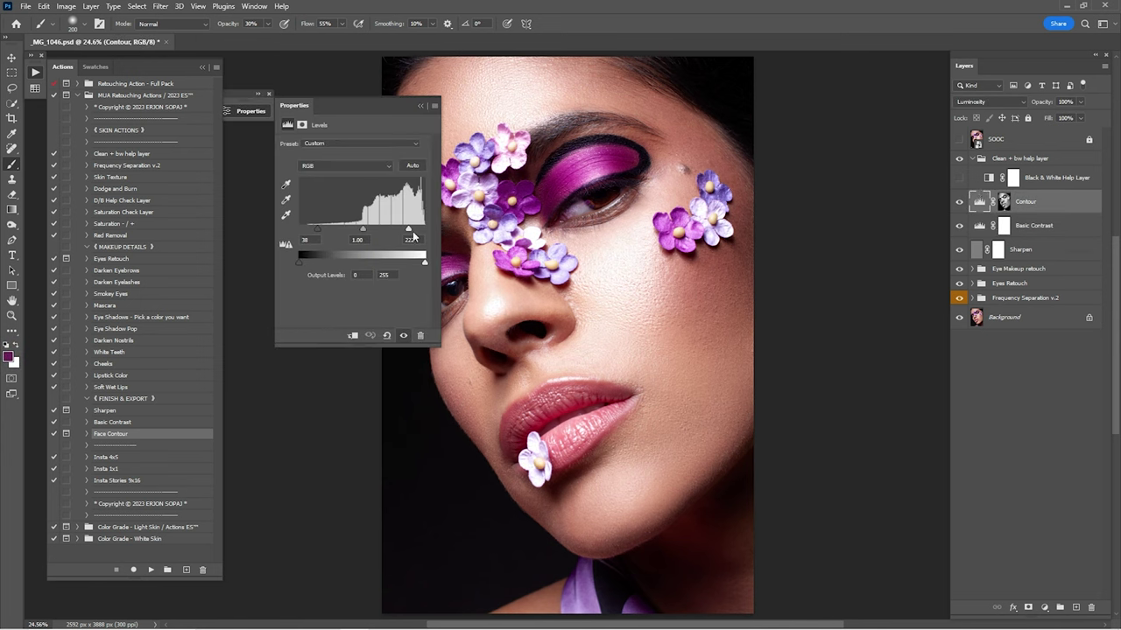
left_click_drag(414, 237, 348, 230)
key("ctrl+z")
key("ctrl+z")
key("ctrl+z")
- Set the Contour layer's white input level to 235, and toggle the layer to compare the face contouring
left_click_drag(406, 232, 415, 231)
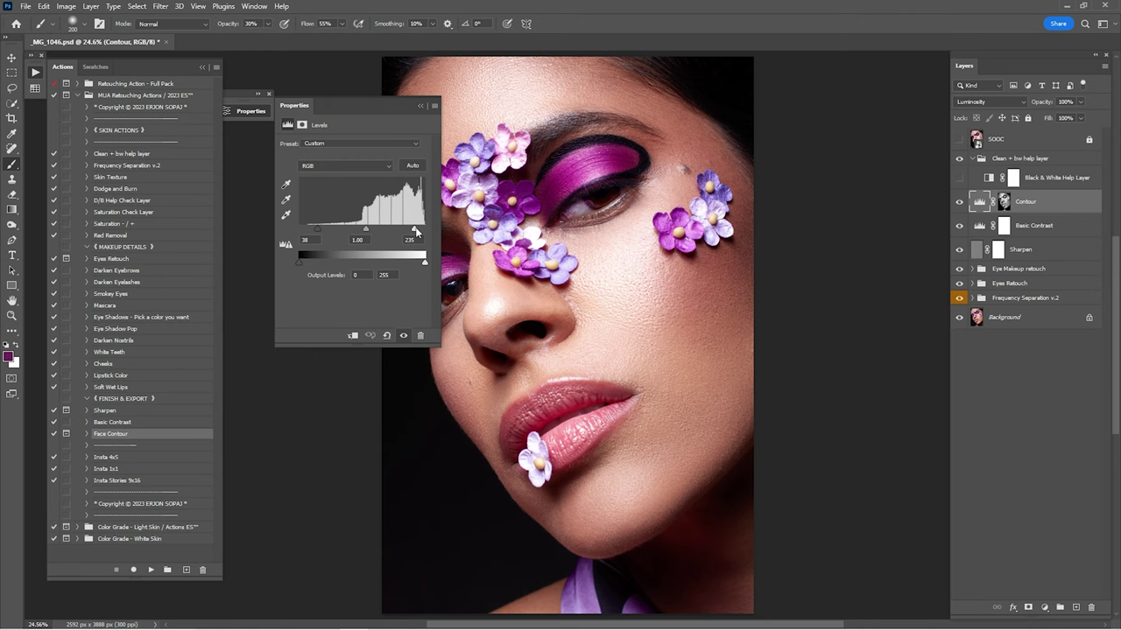
left_click(424, 106)
left_click(958, 202)
left_click(958, 202)
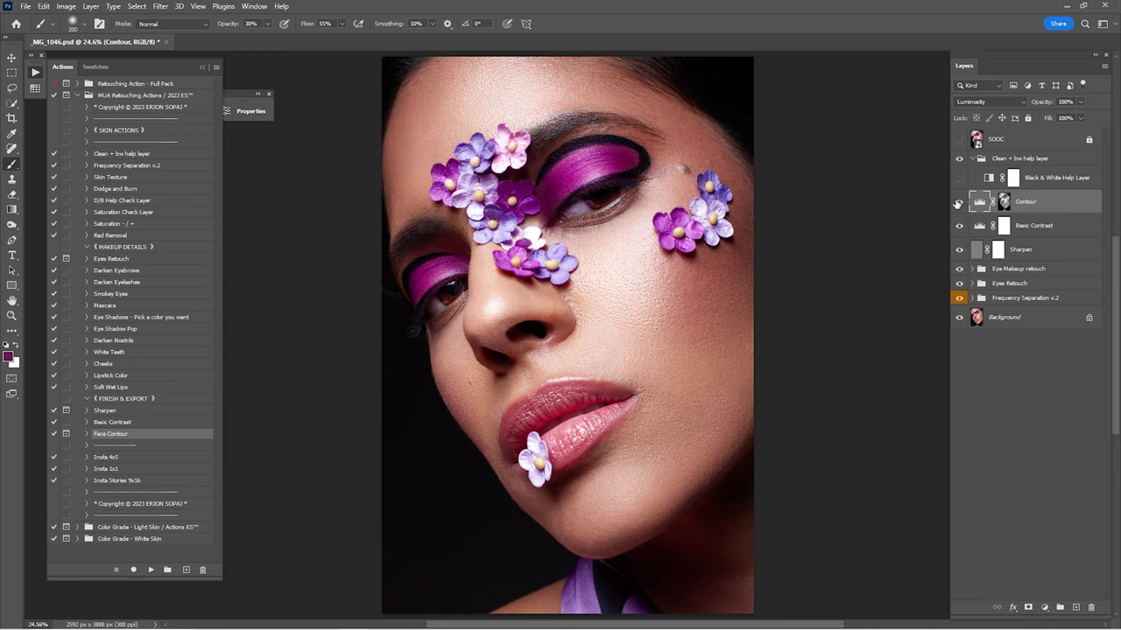
left_click(957, 203)
left_click(957, 203)
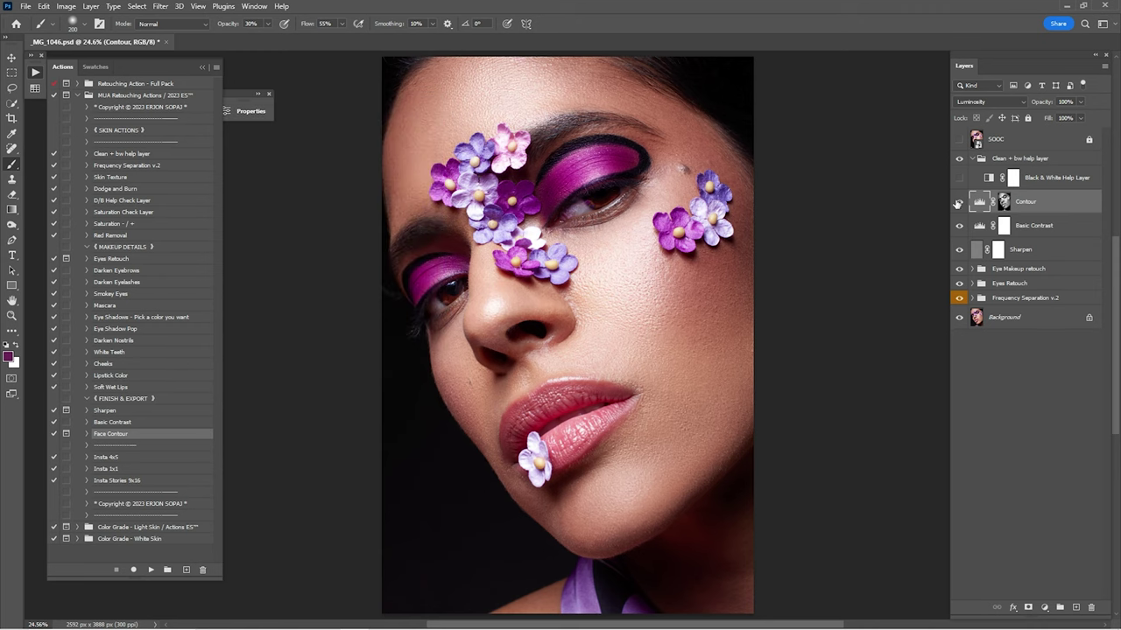
- Toggle the SOOC layer to compare the original photo with the retouched portrait
left_click(959, 140)
left_click(959, 141)
left_click(958, 140)
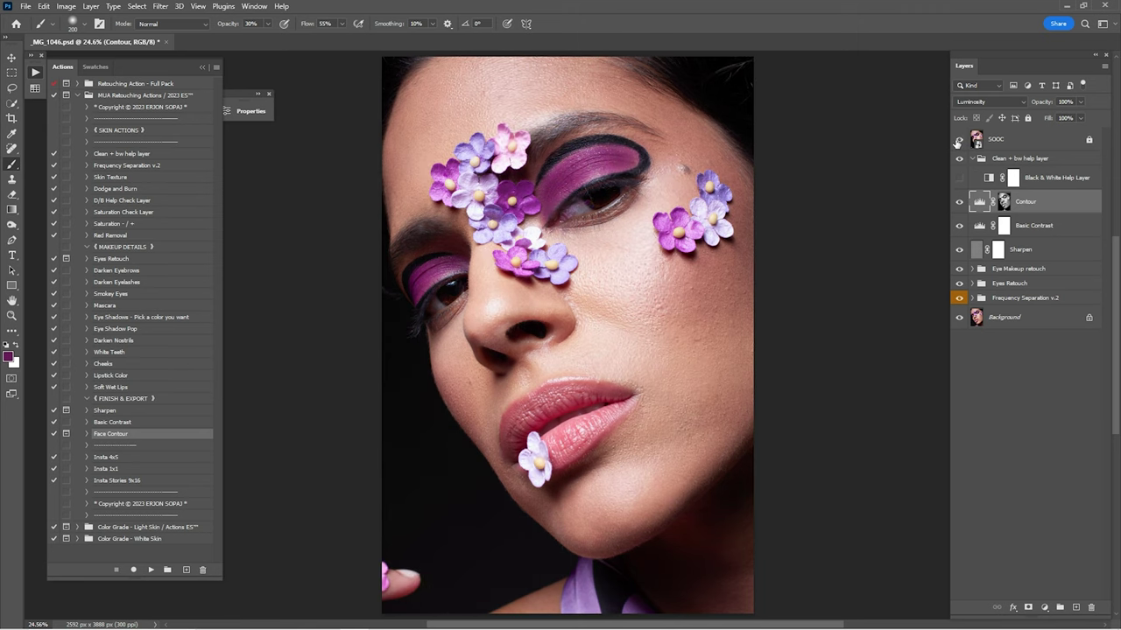
left_click(959, 140)
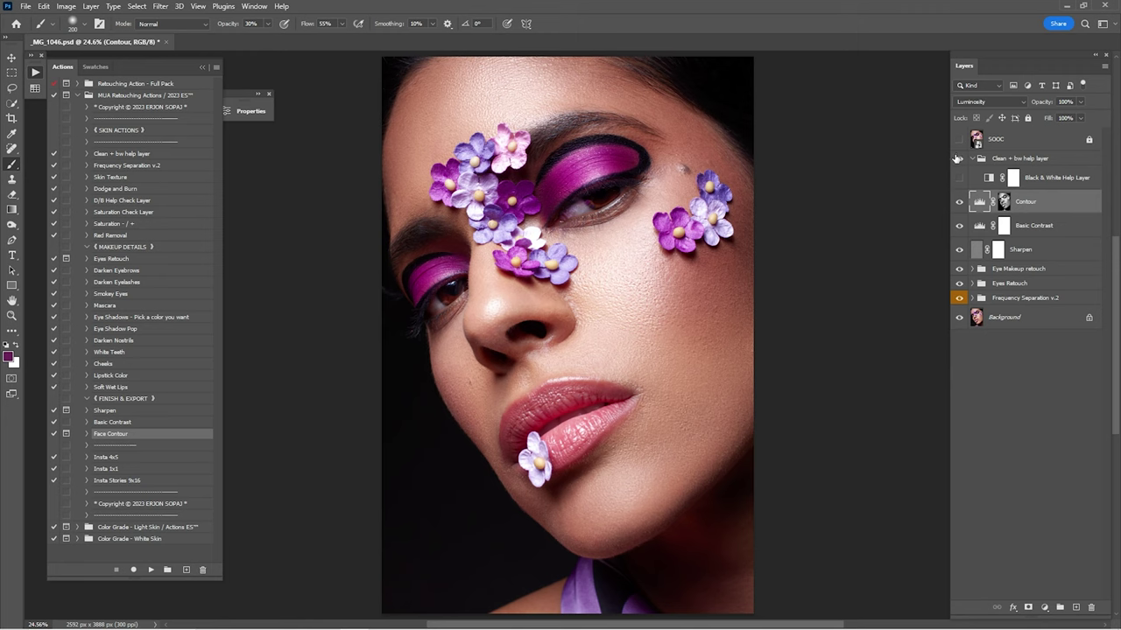